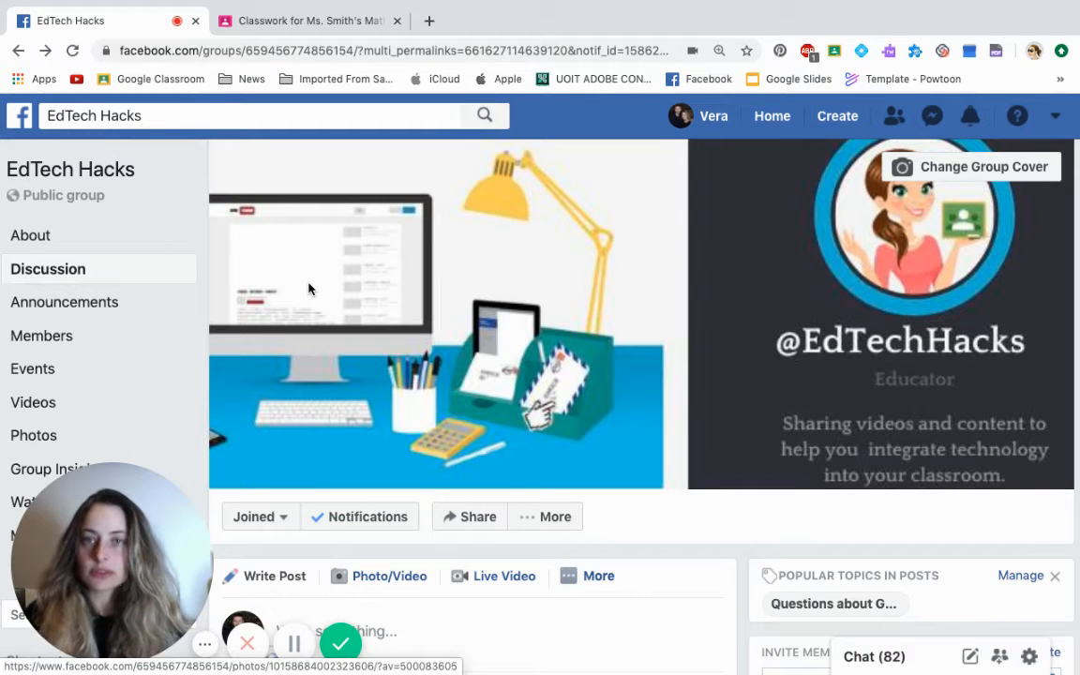
Step: Switch to the math class in Google Classroom and create a new quiz assignment in its classwork
left_click(308, 20)
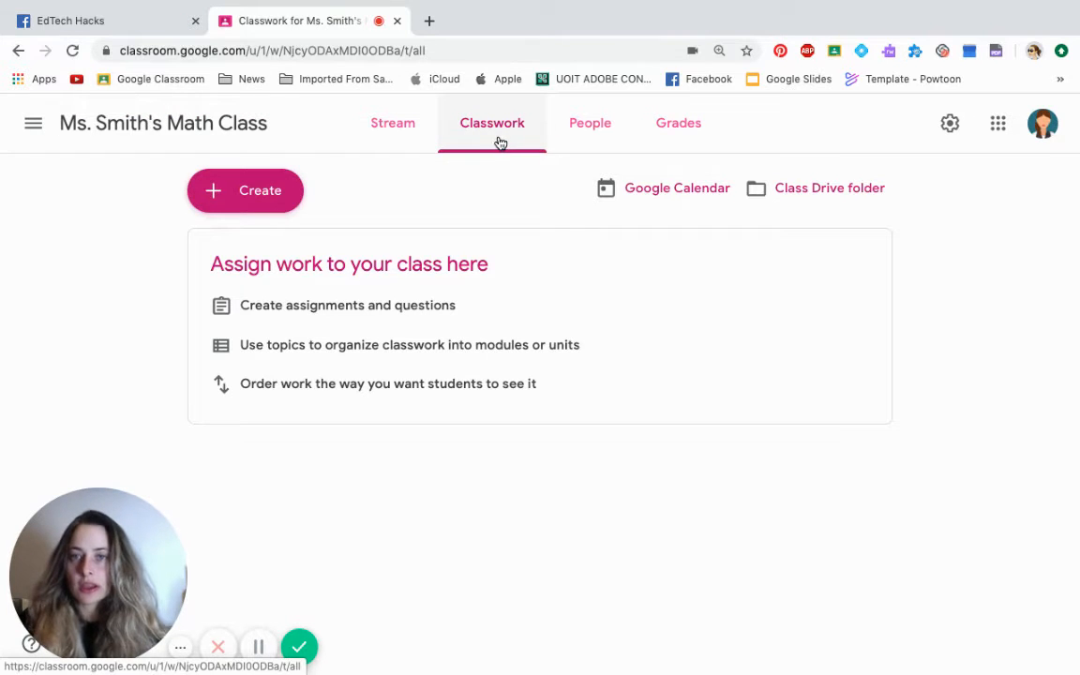
left_click(262, 204)
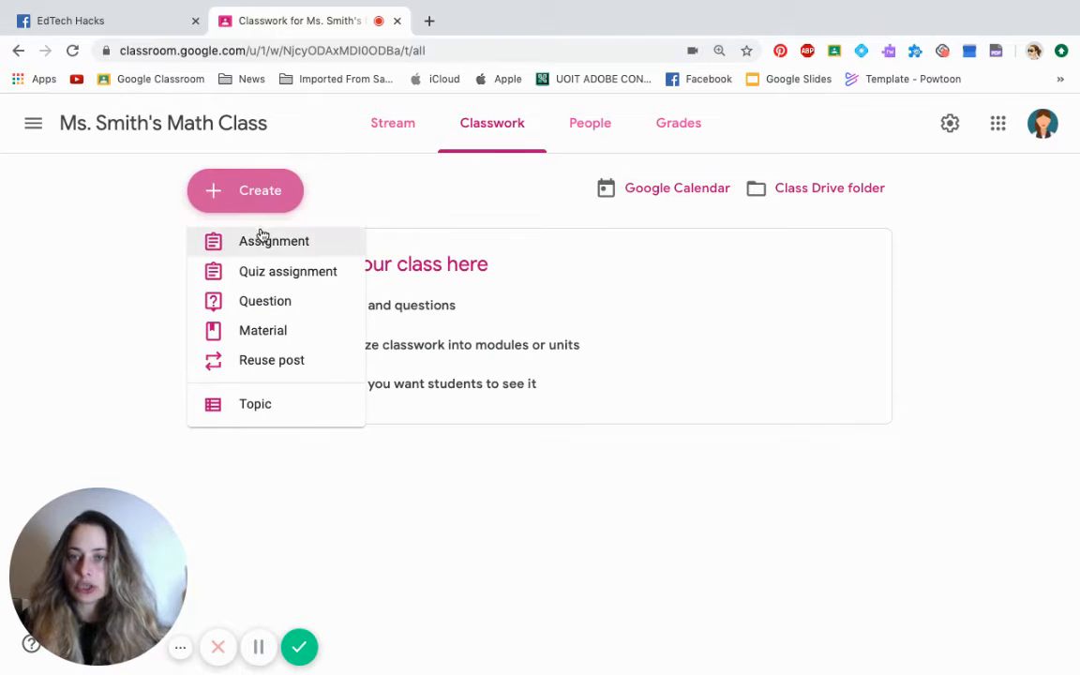
left_click(302, 279)
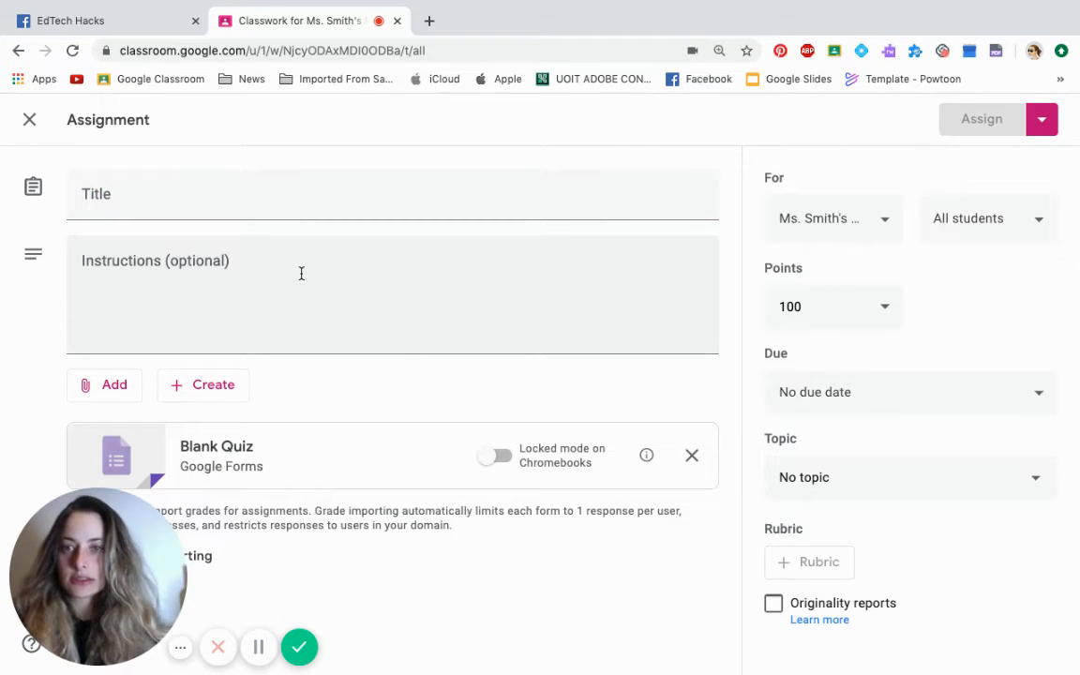
Step: Title the assignment "Math Quiz 1" and enter the instructions "Please complete the quiz questions."
left_click(226, 195)
type("M")
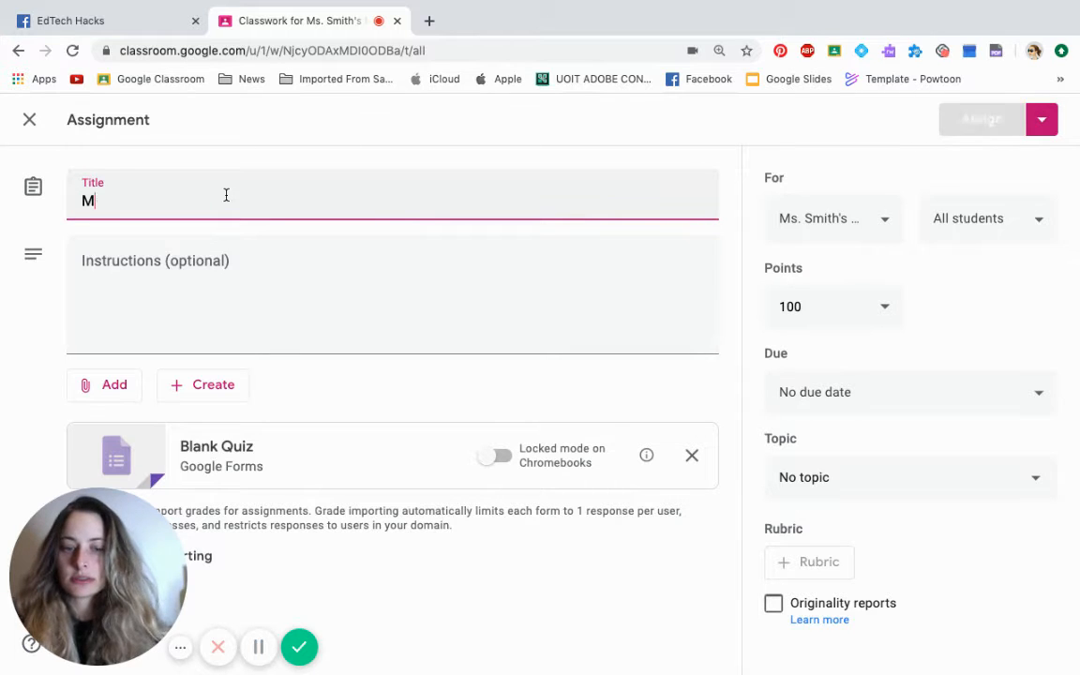
type("ath Quiz ")
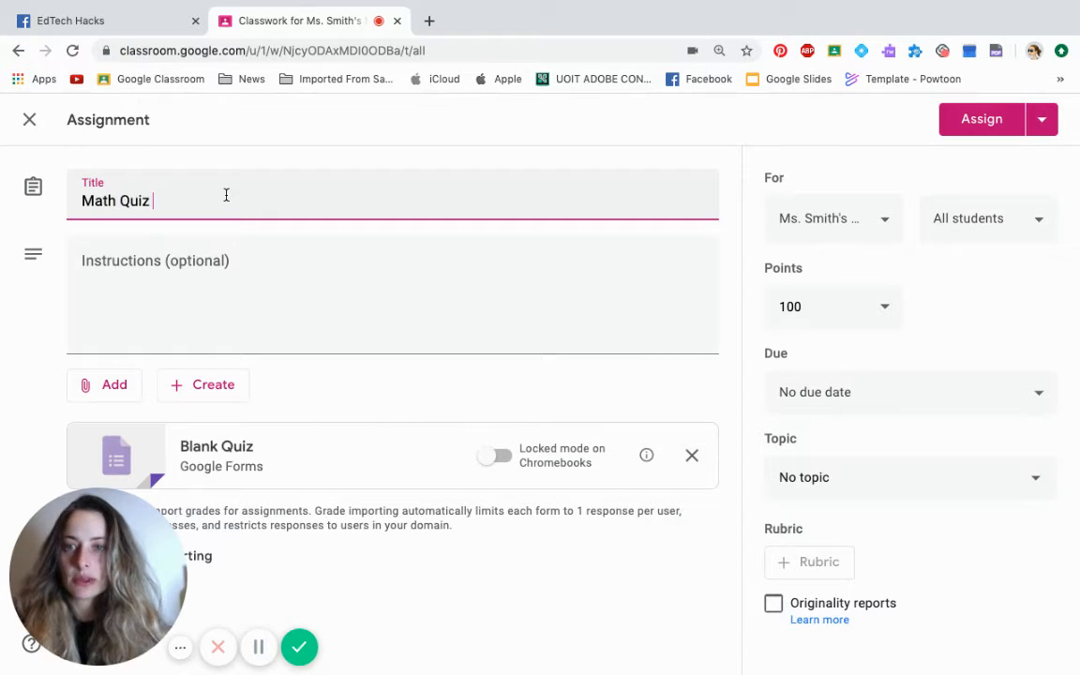
type("1")
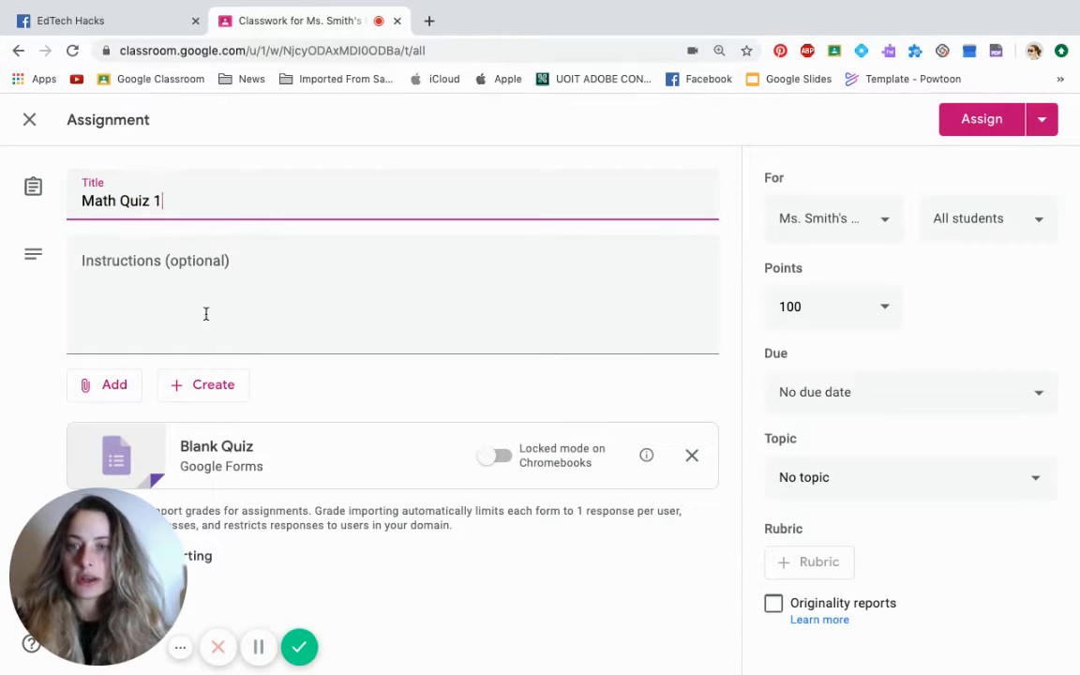
left_click(173, 278)
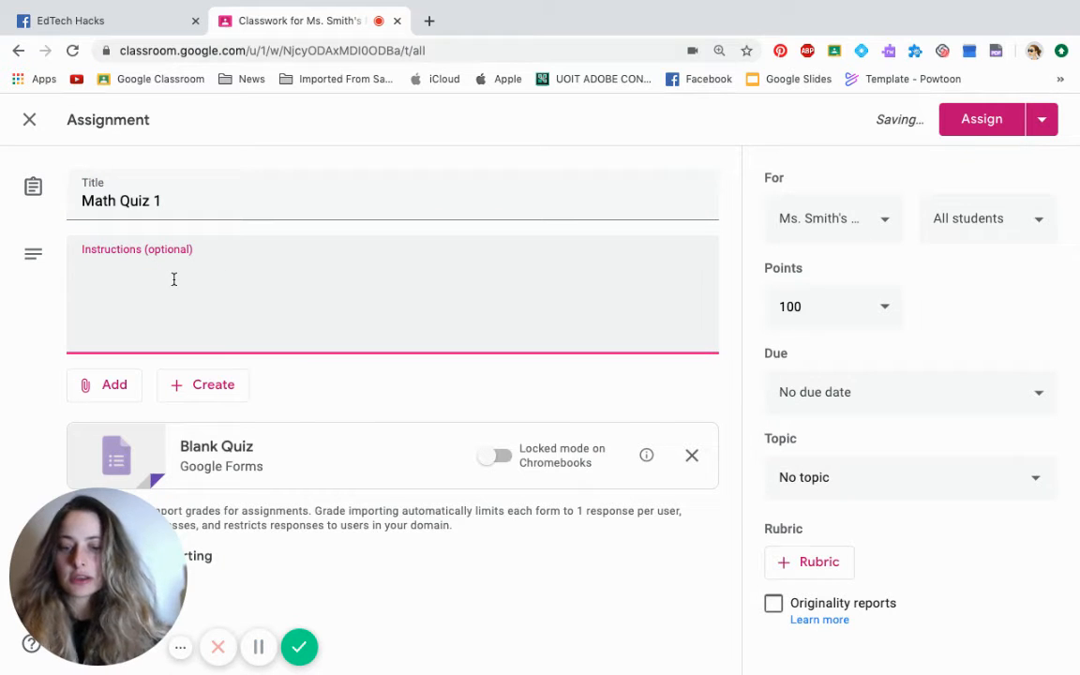
type("Please complete th")
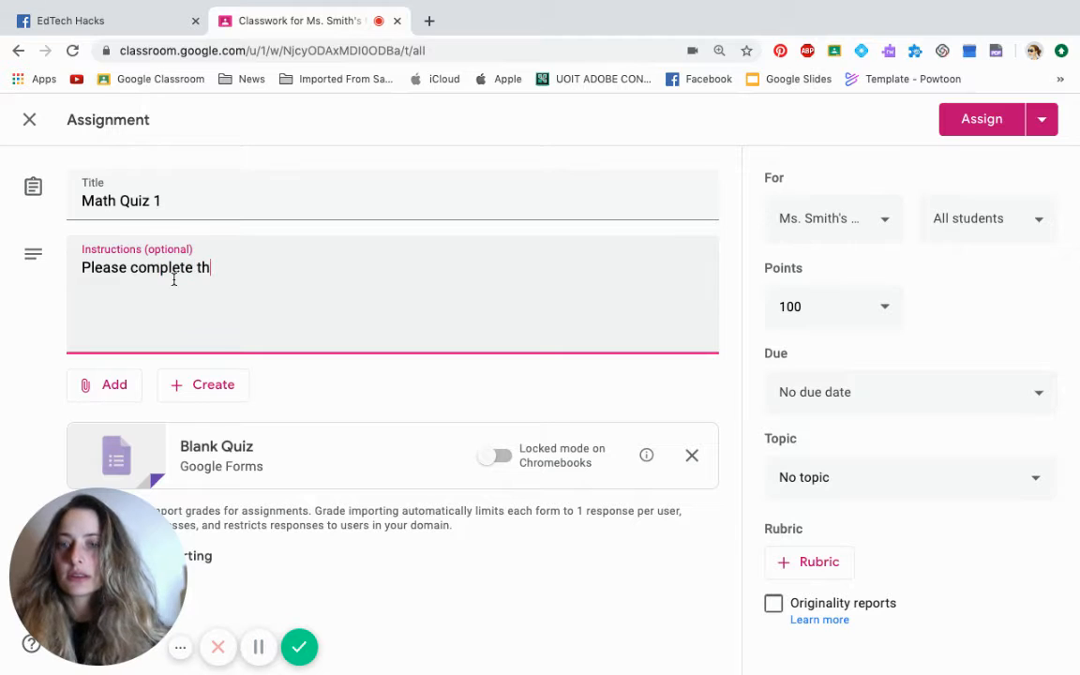
type("e quiz questions.")
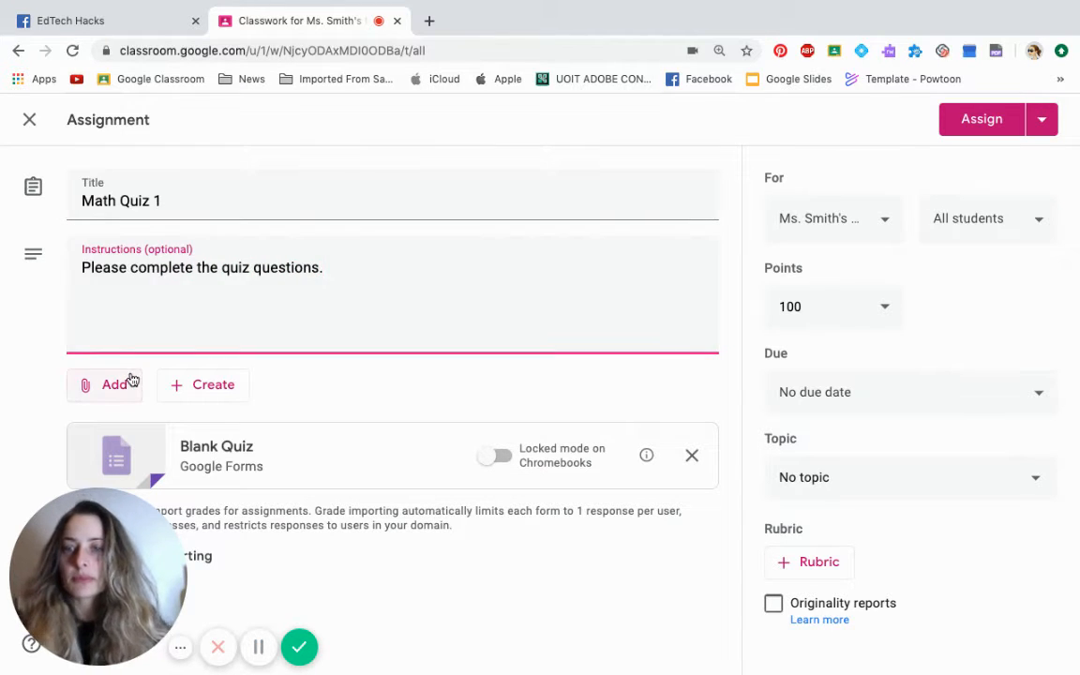
Step: Open the attached Blank Quiz in Google Forms and change the form's title to "Math Quiz 1"
left_click(234, 462)
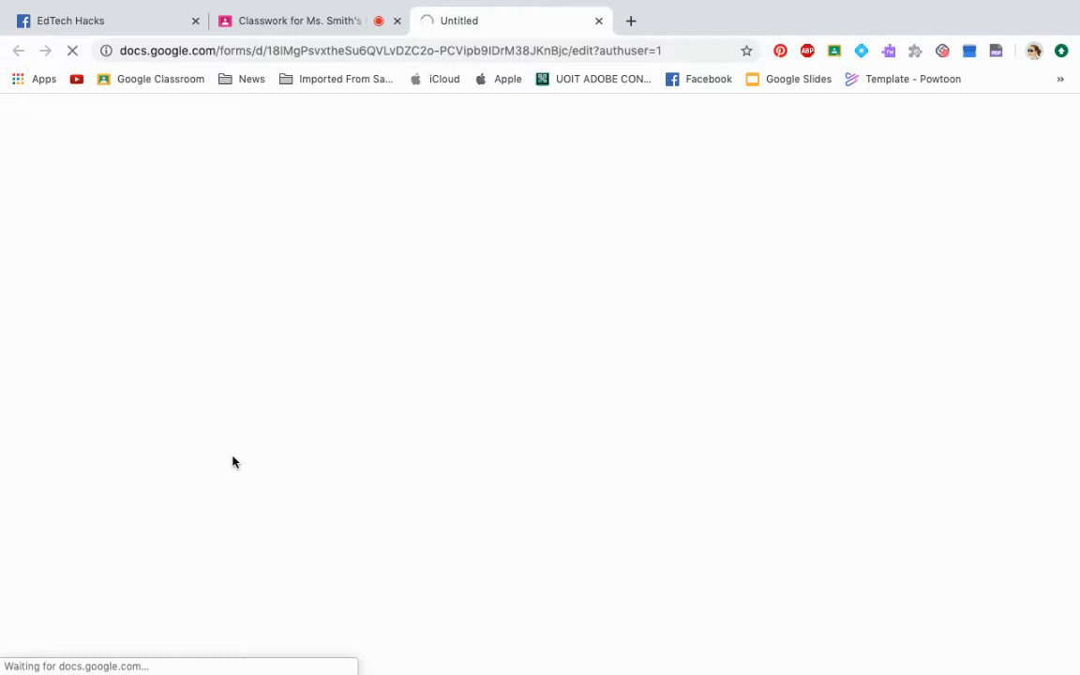
type("Math")
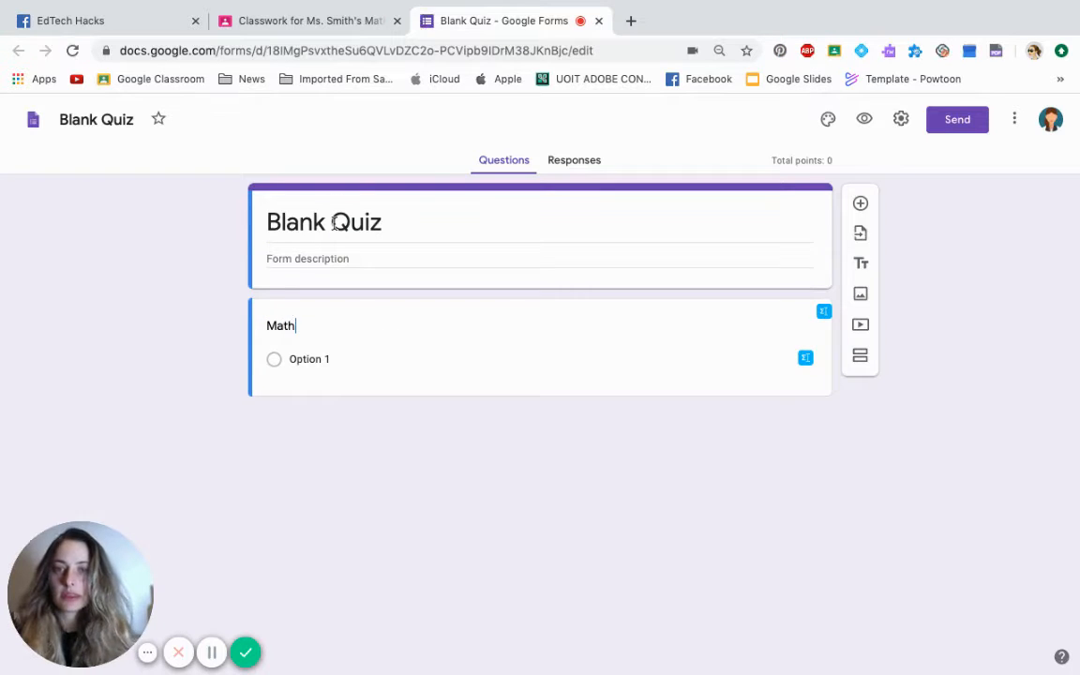
left_click(364, 225)
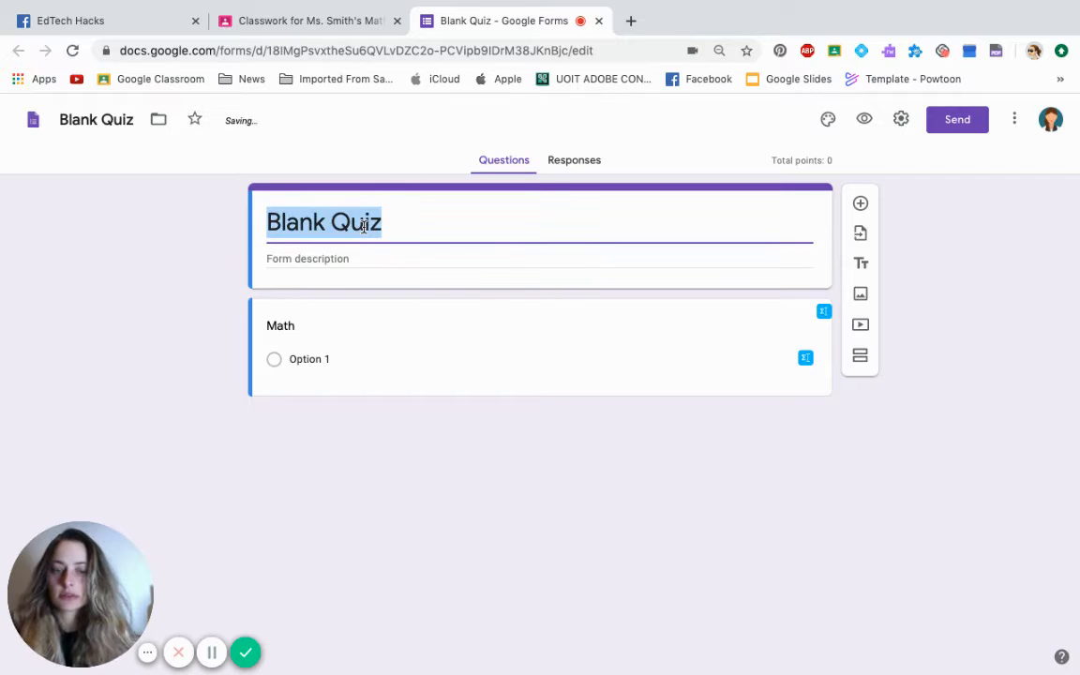
type("Math Quiz")
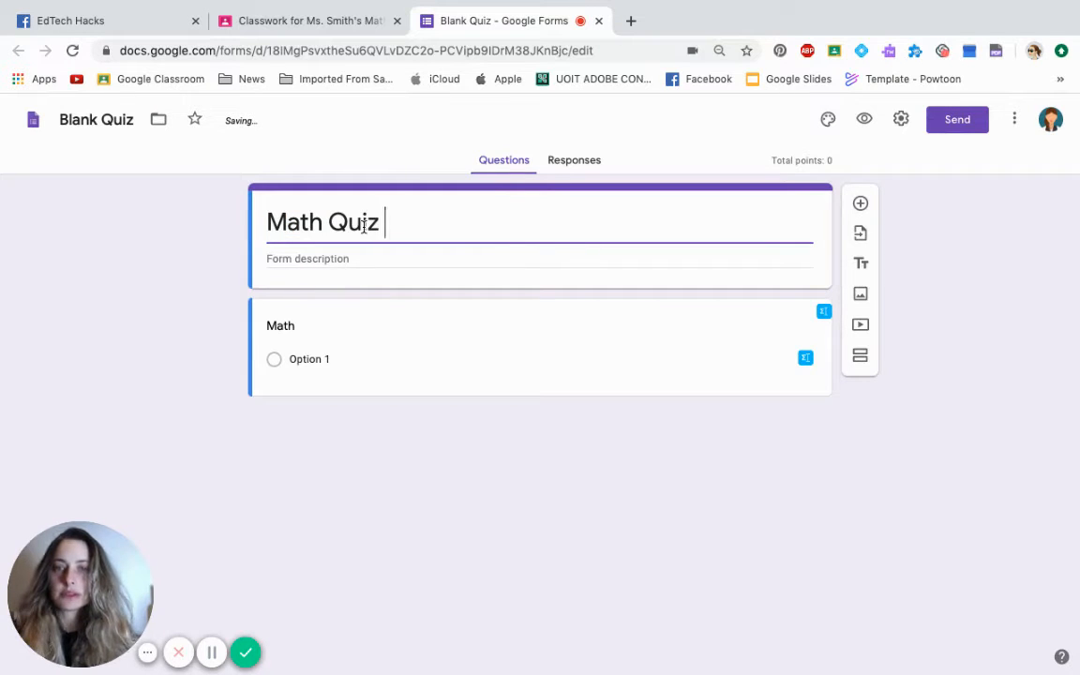
type(" 1")
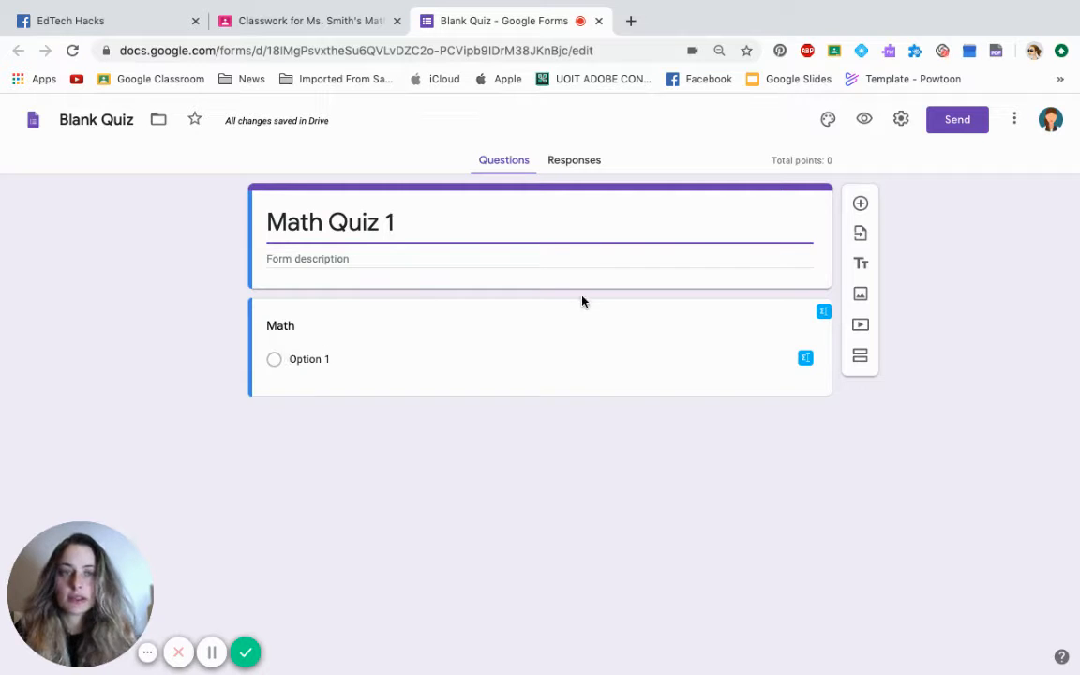
Step: Add a new question reading "What is 2+ 2" and set its type to multiple choice
left_click(862, 204)
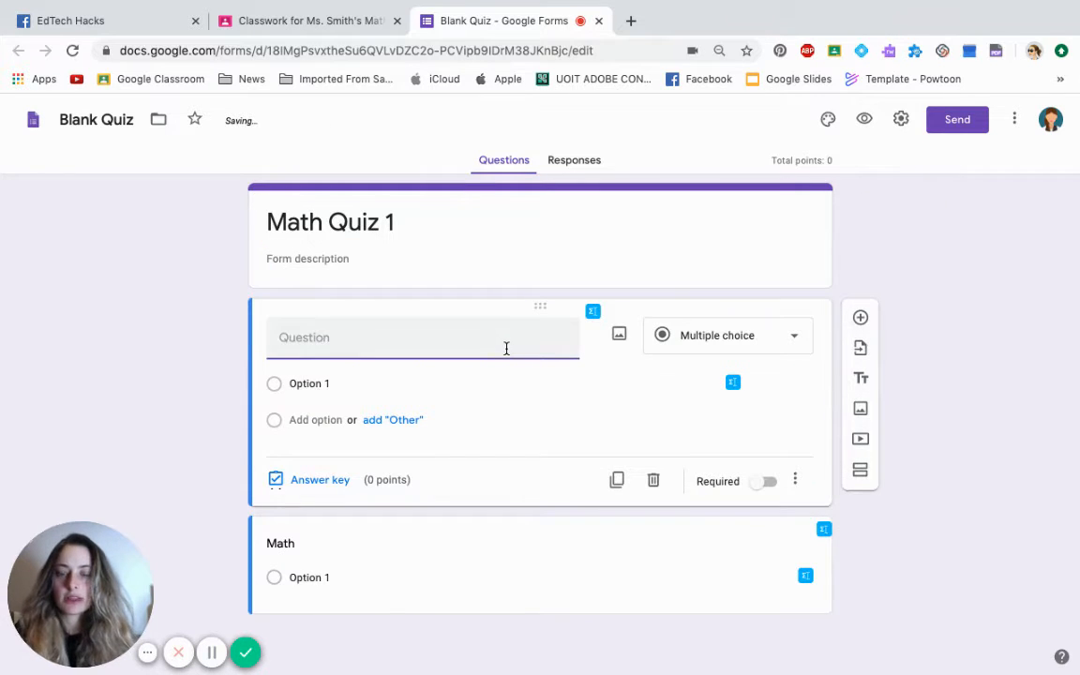
type("Q")
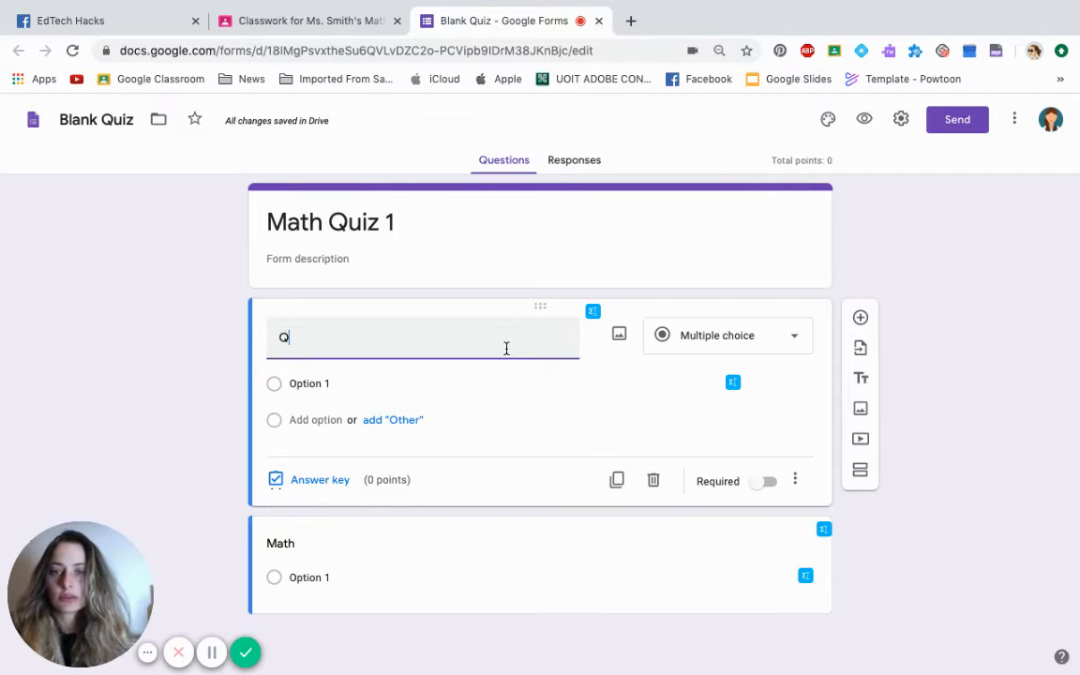
key("BackSpace")
type("w")
key("BackSpace")
type("W")
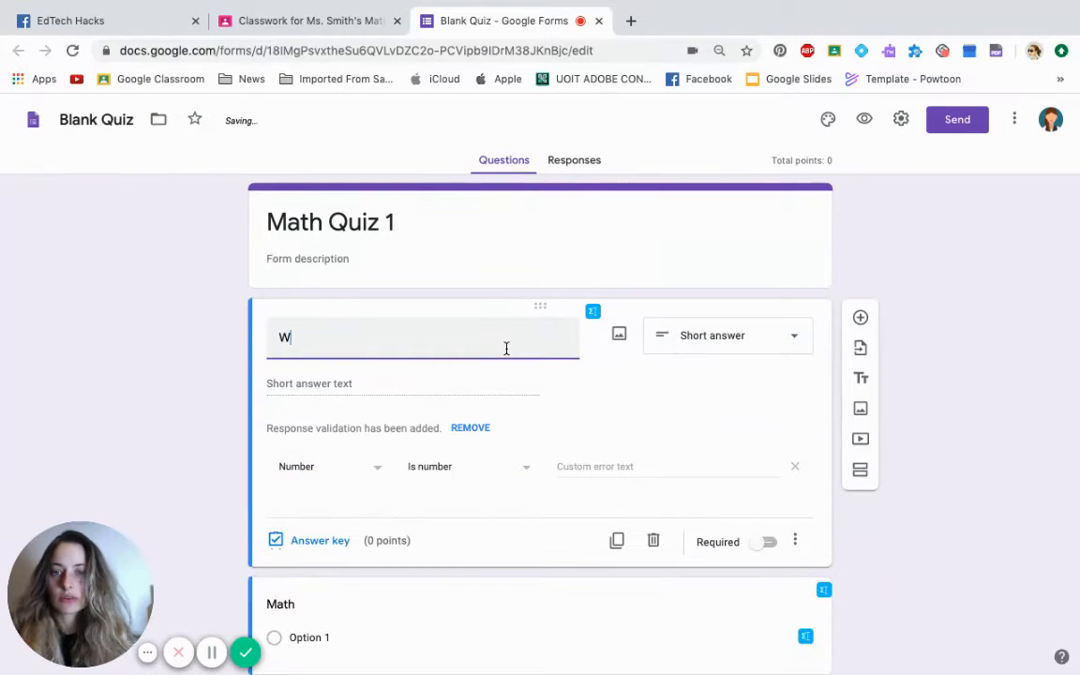
type("hat")
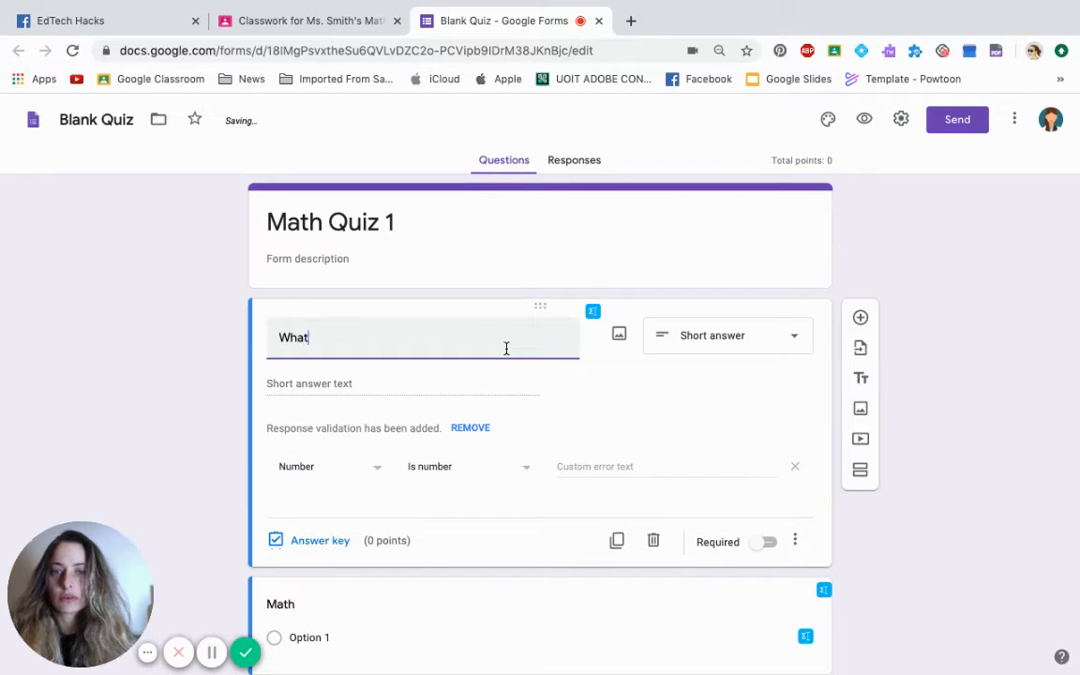
type(" is 2+ 2")
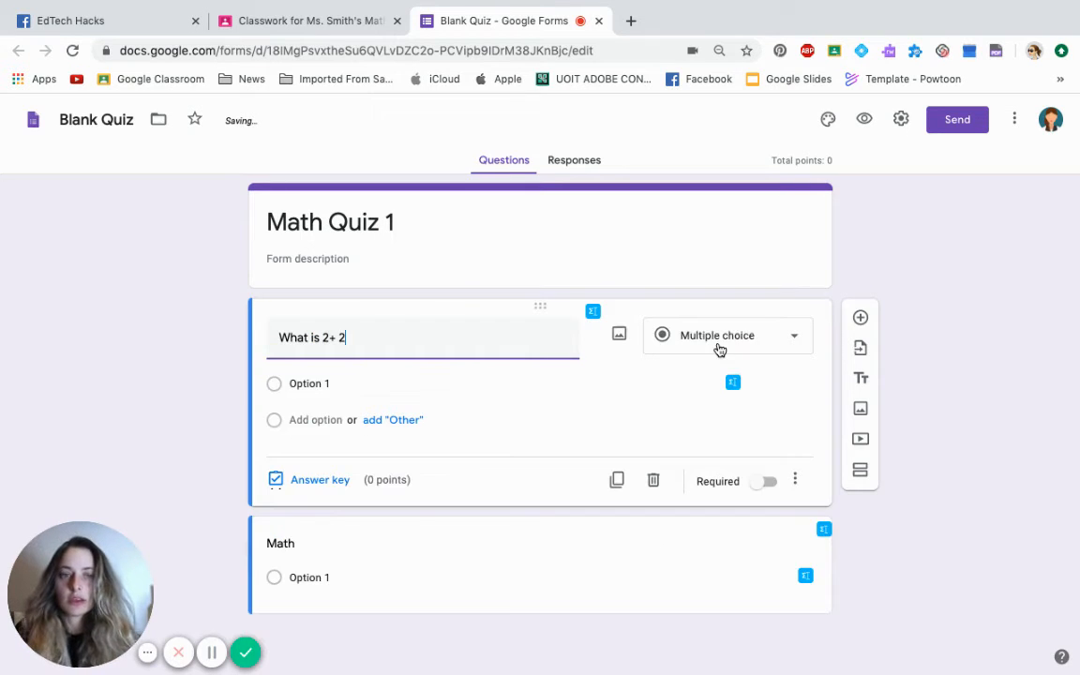
left_click(720, 348)
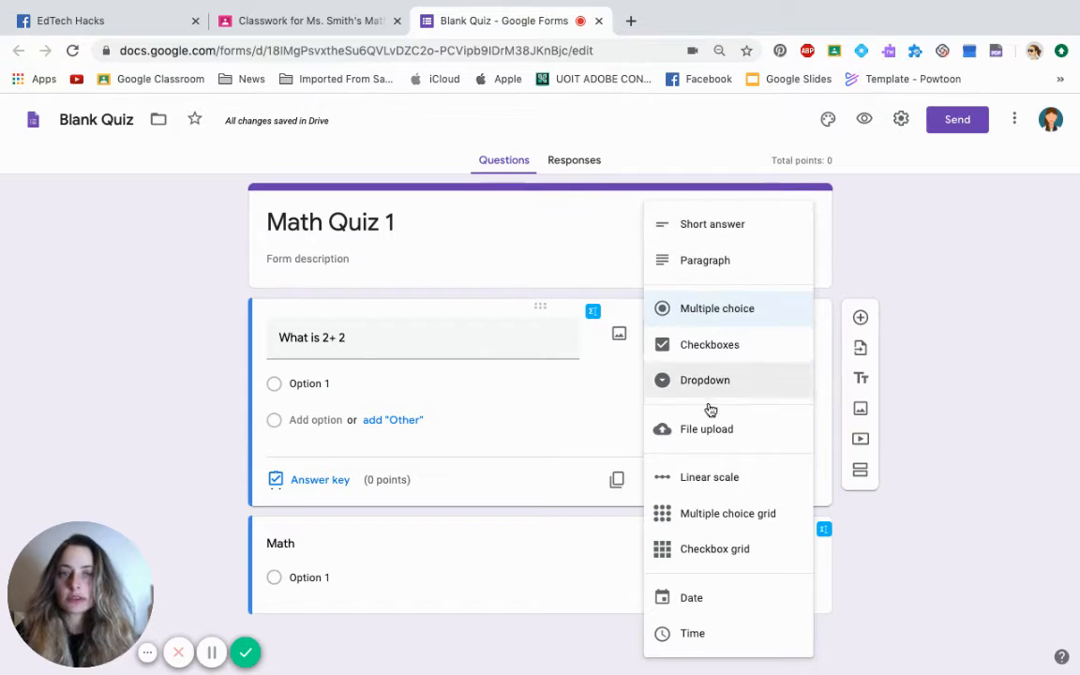
left_click(723, 320)
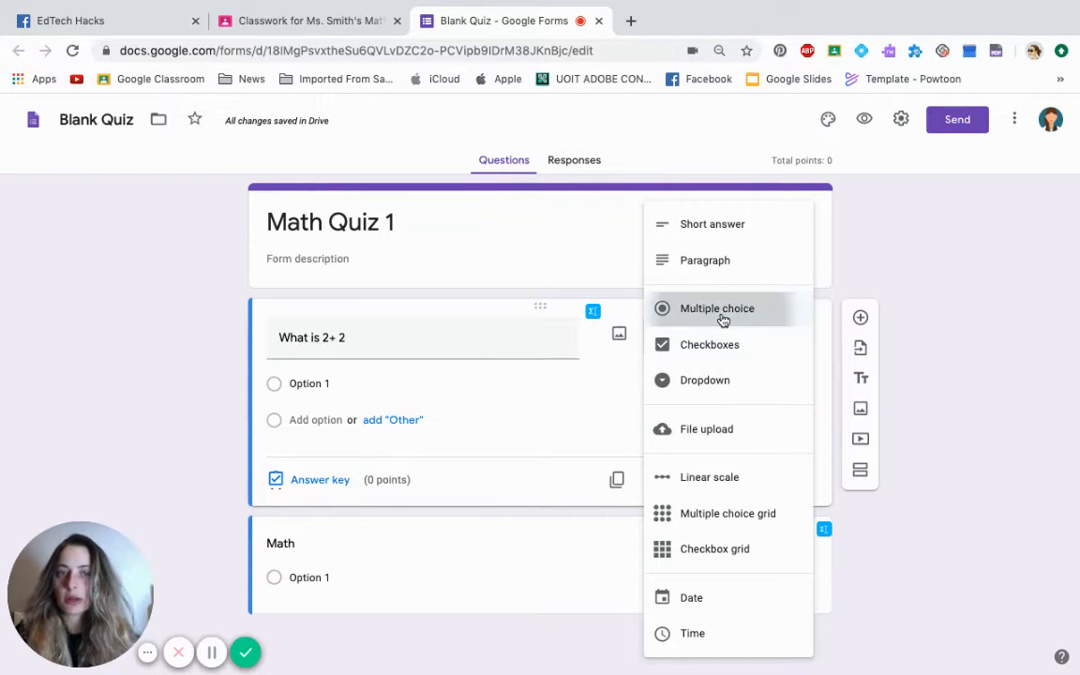
Step: Enter 3, 4, 1 and 8 as the answer options of the "What is 2+ 2" question
left_click(322, 383)
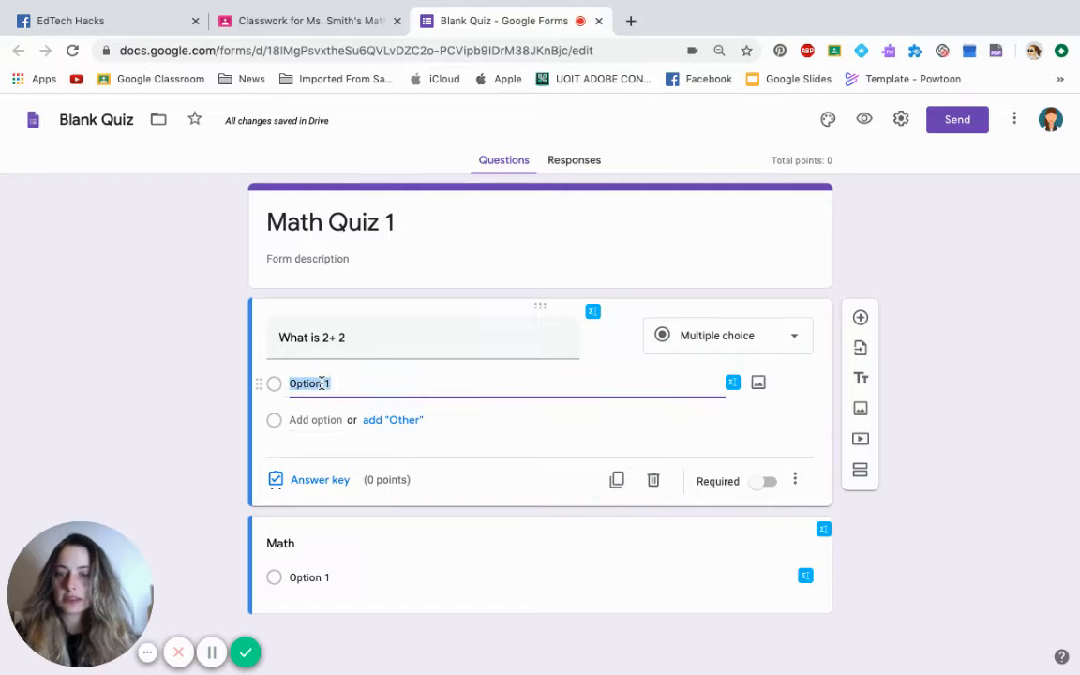
type("3")
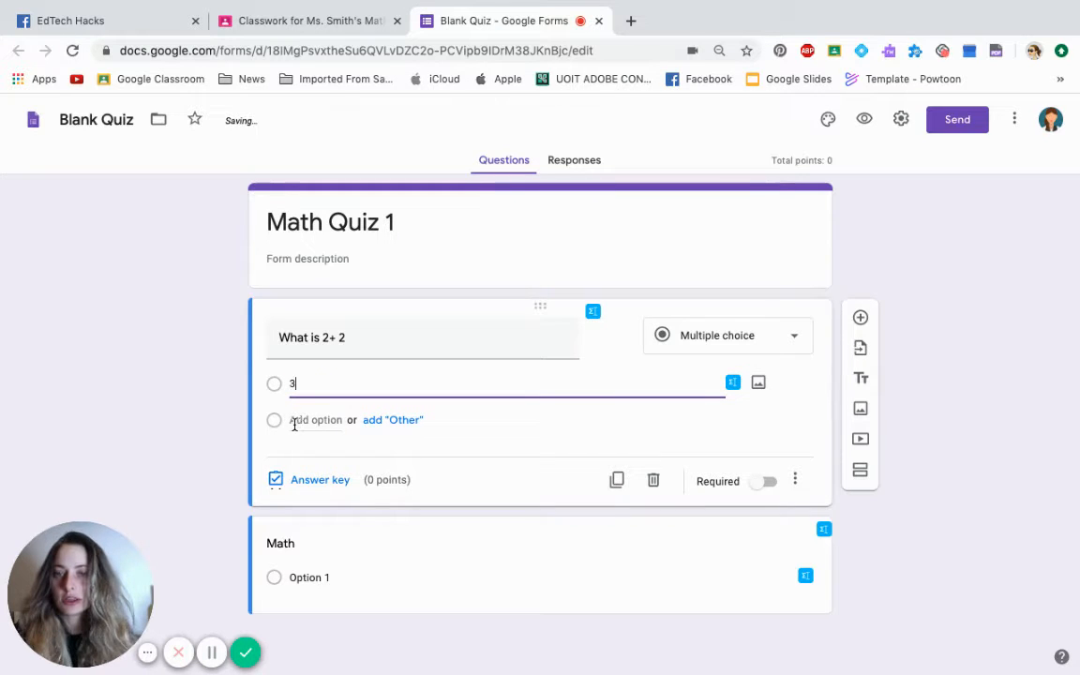
left_click(294, 421)
type("4")
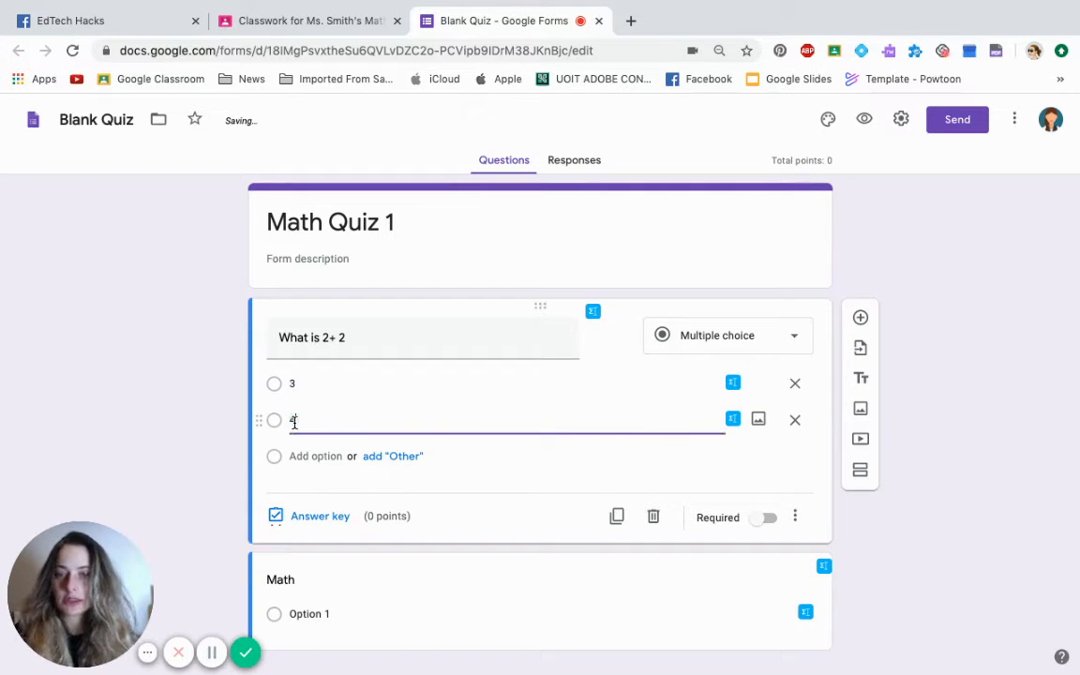
left_click(300, 457)
type("1")
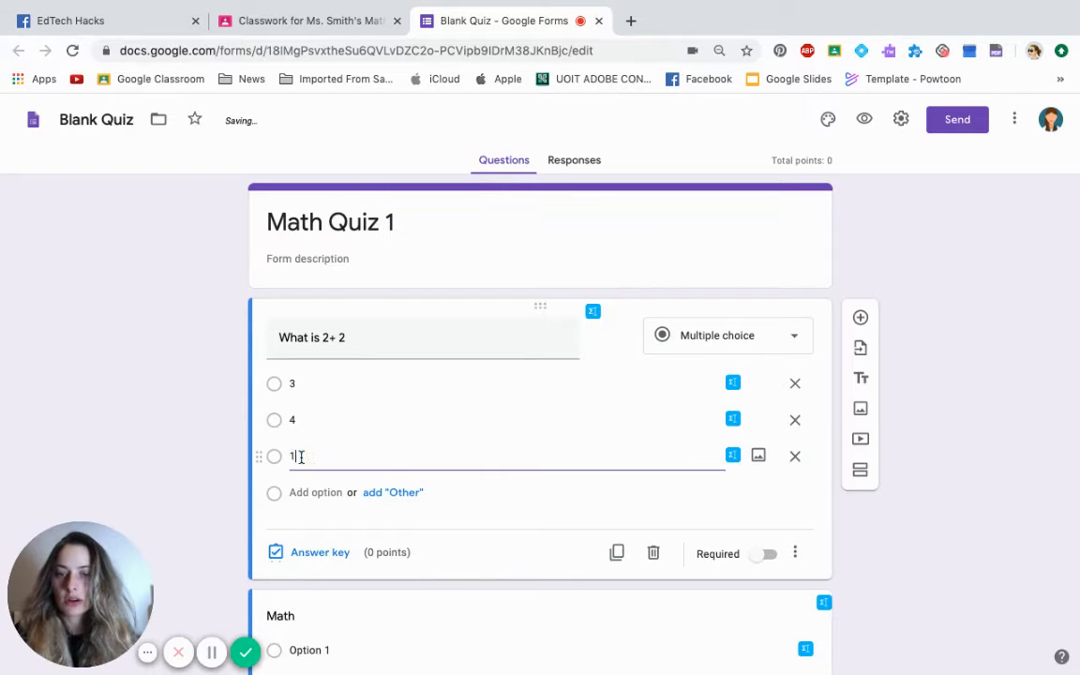
left_click(300, 492)
type("8")
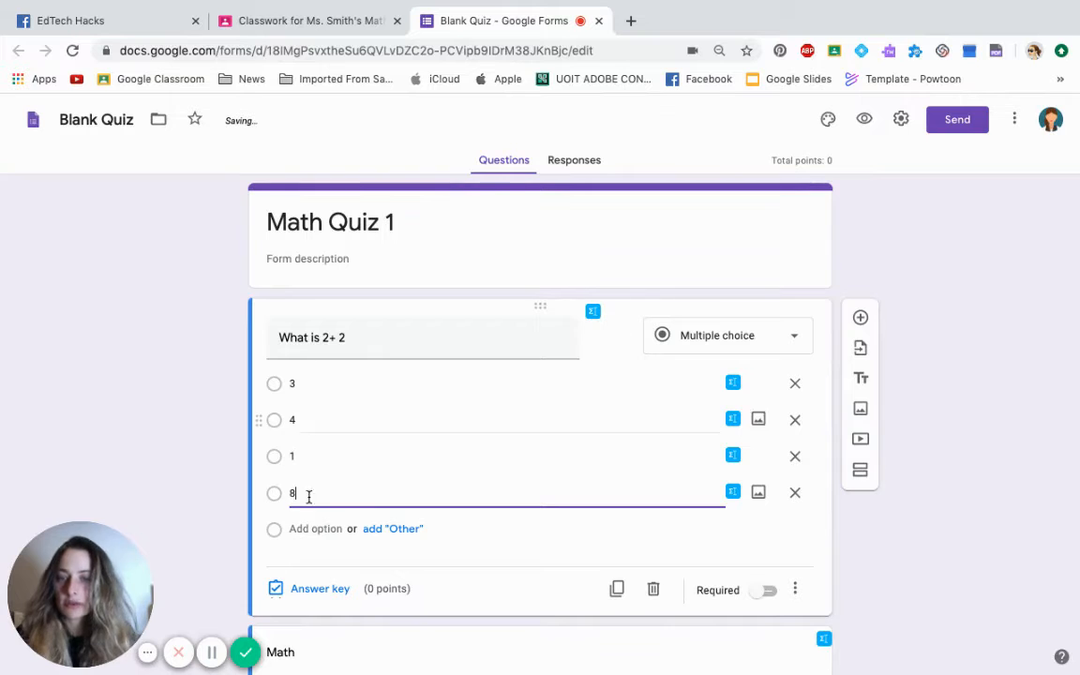
Step: Set 4 as the correct answer worth 1 point and make the "What is 2+ 2" question required
left_click(311, 596)
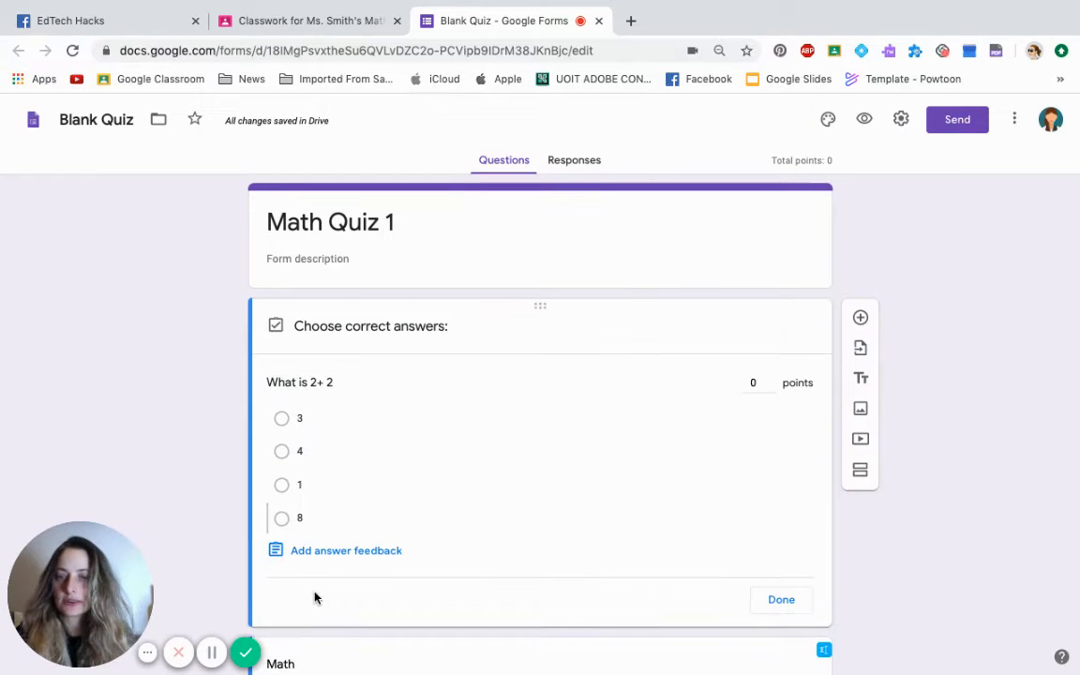
left_click(282, 453)
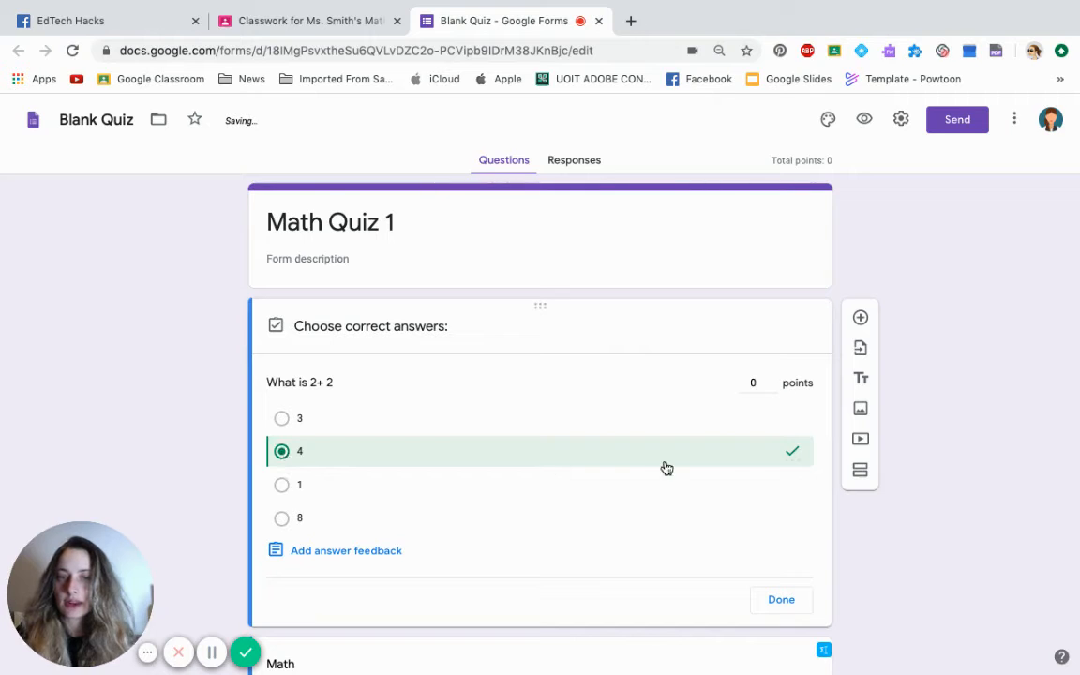
left_click(755, 382)
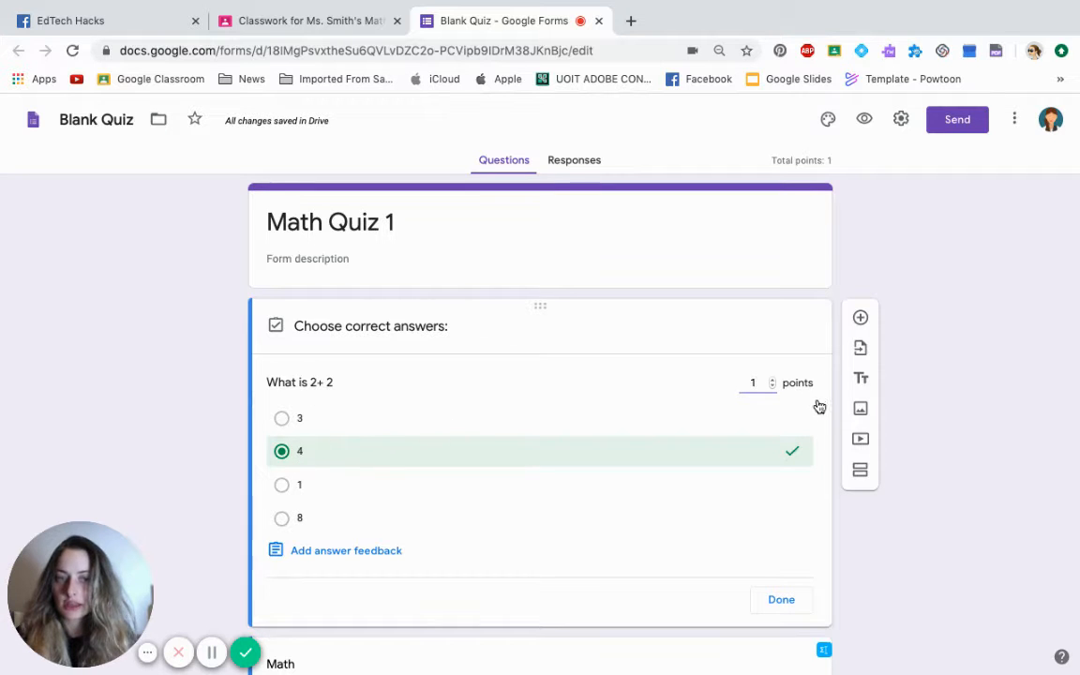
scroll(778, 591, "down", 2)
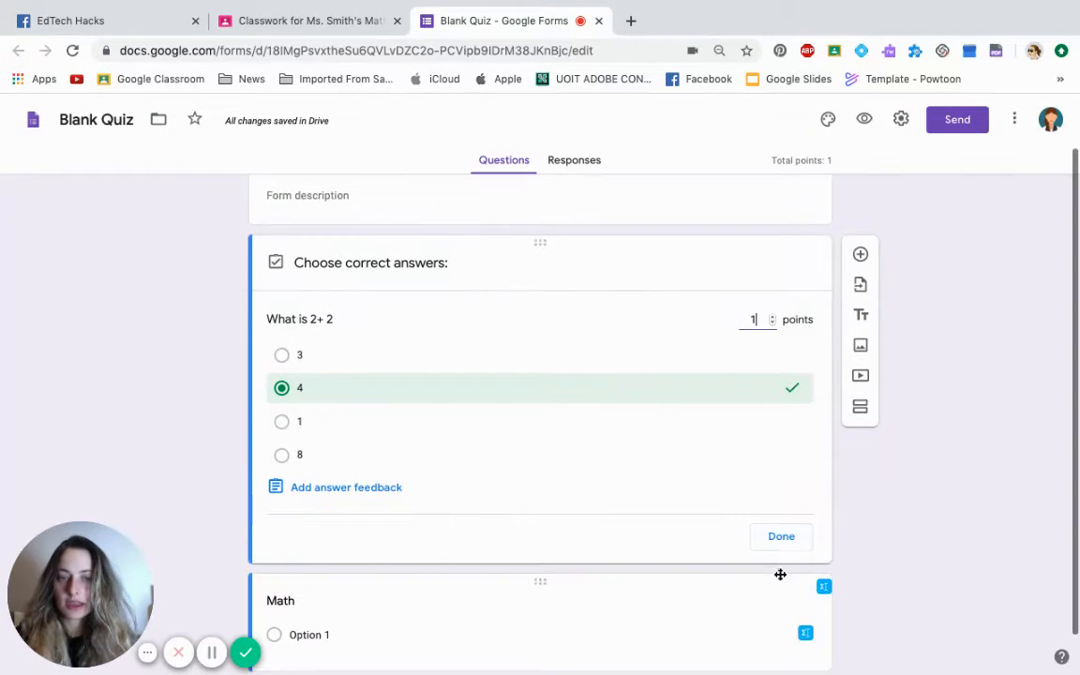
left_click(783, 540)
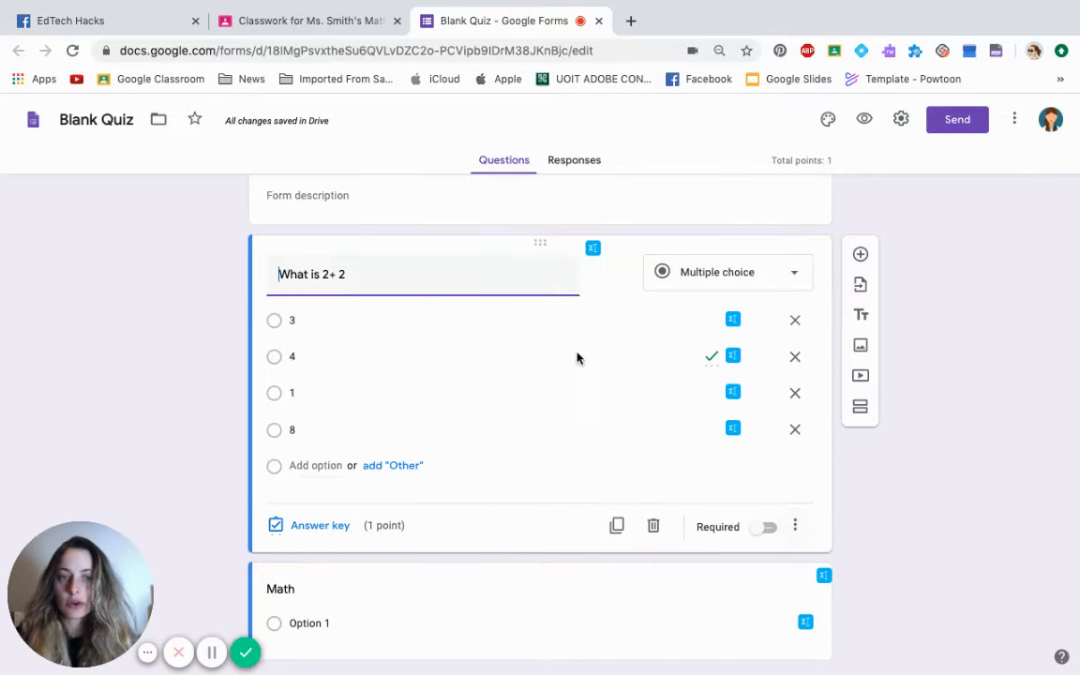
left_click(767, 528)
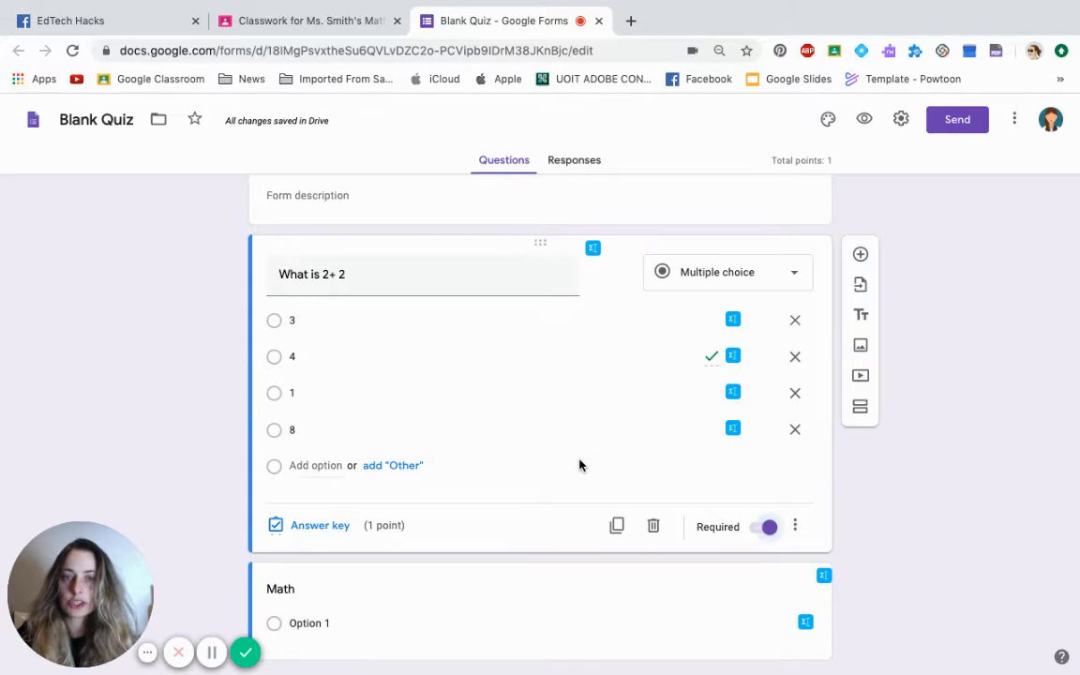
scroll(580, 465, "down", 1)
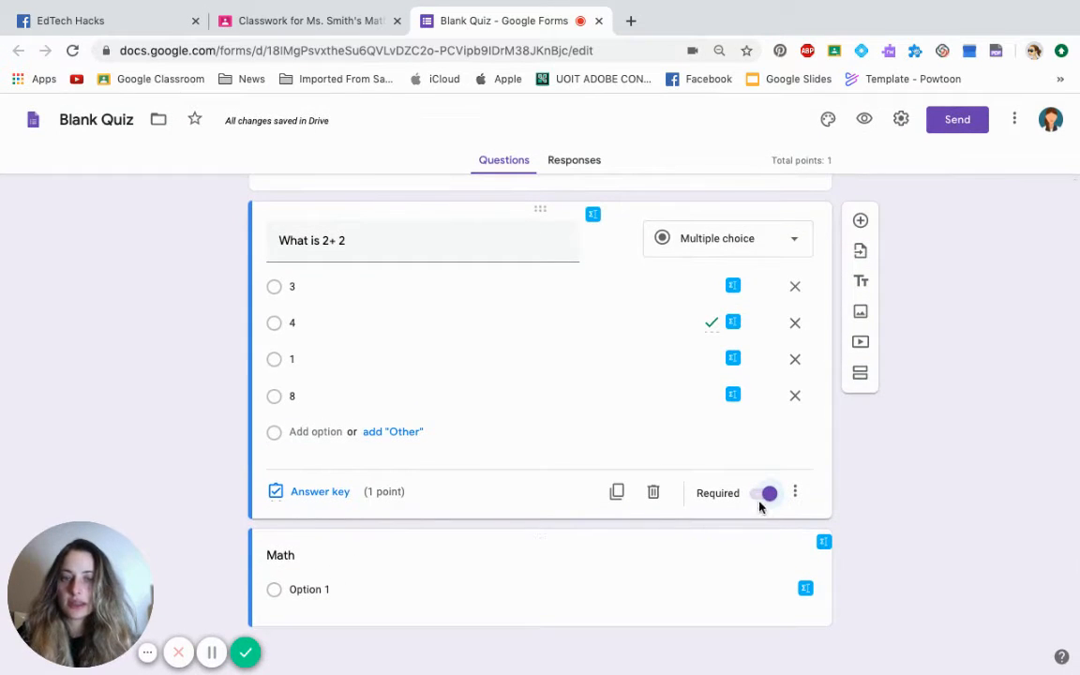
Step: Add a short-answer question reading "If Sally has 4 apples and she eats 2 apples, how many does Sally have left?"
left_click(862, 221)
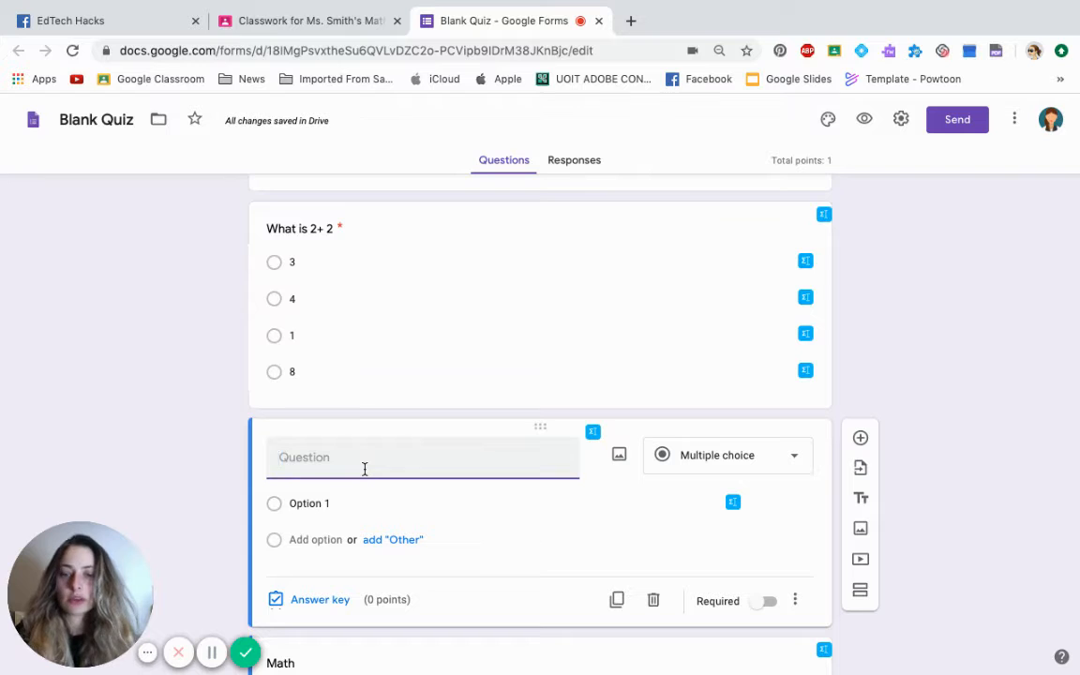
type("If Sa")
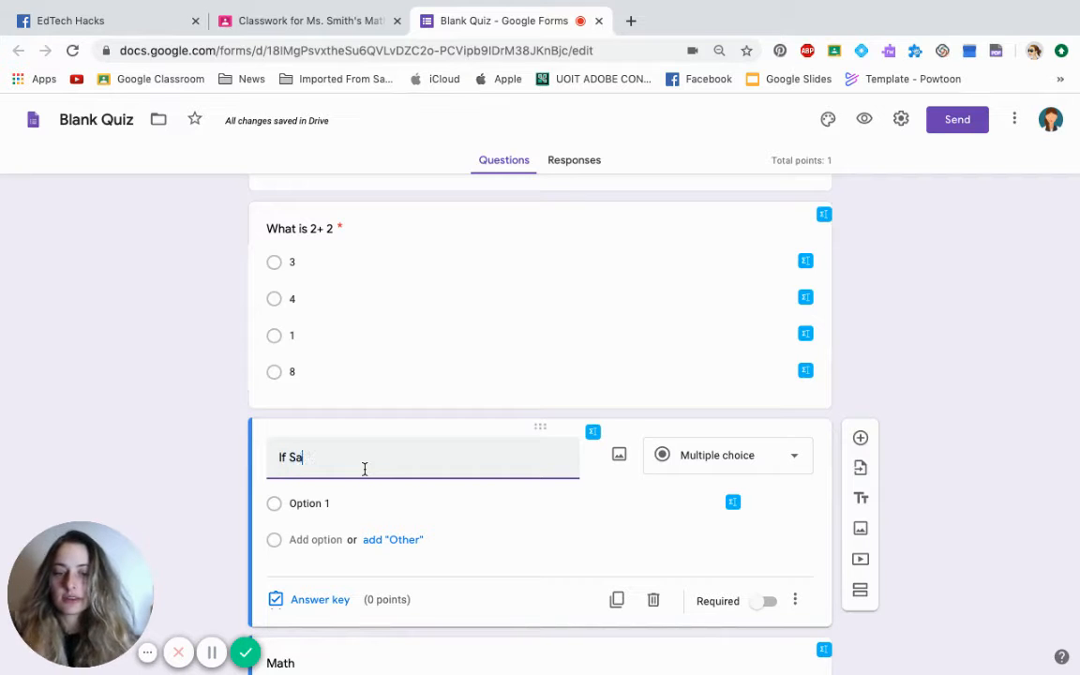
type("lly has ")
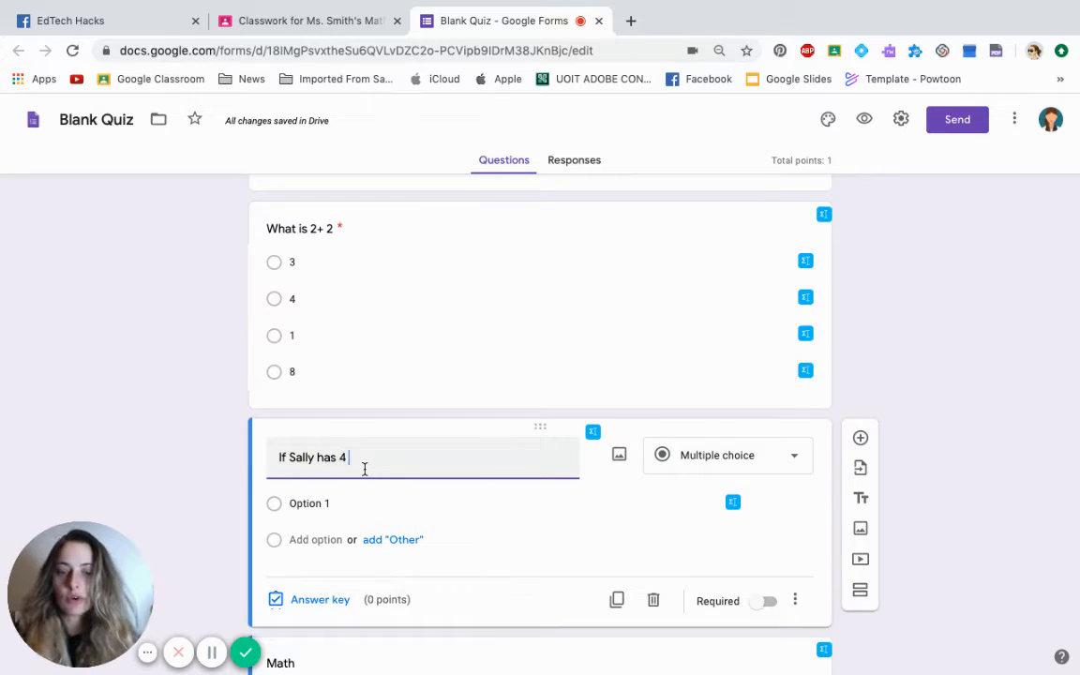
type("4 apples and she e")
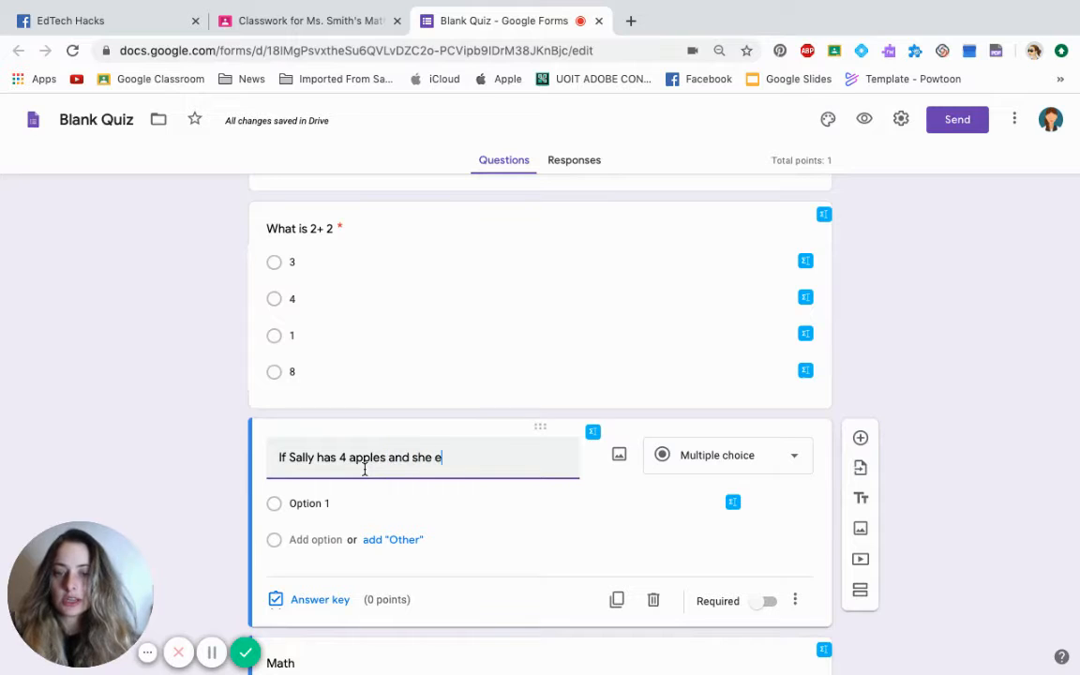
type("ast")
key("BackSpace")
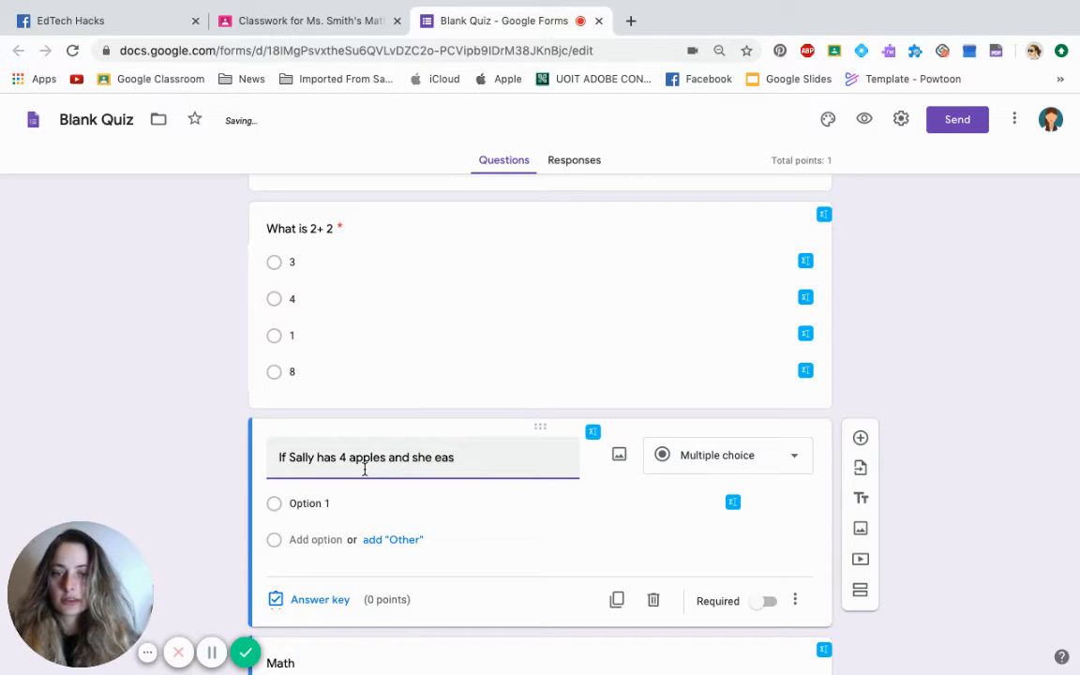
type("ts ")
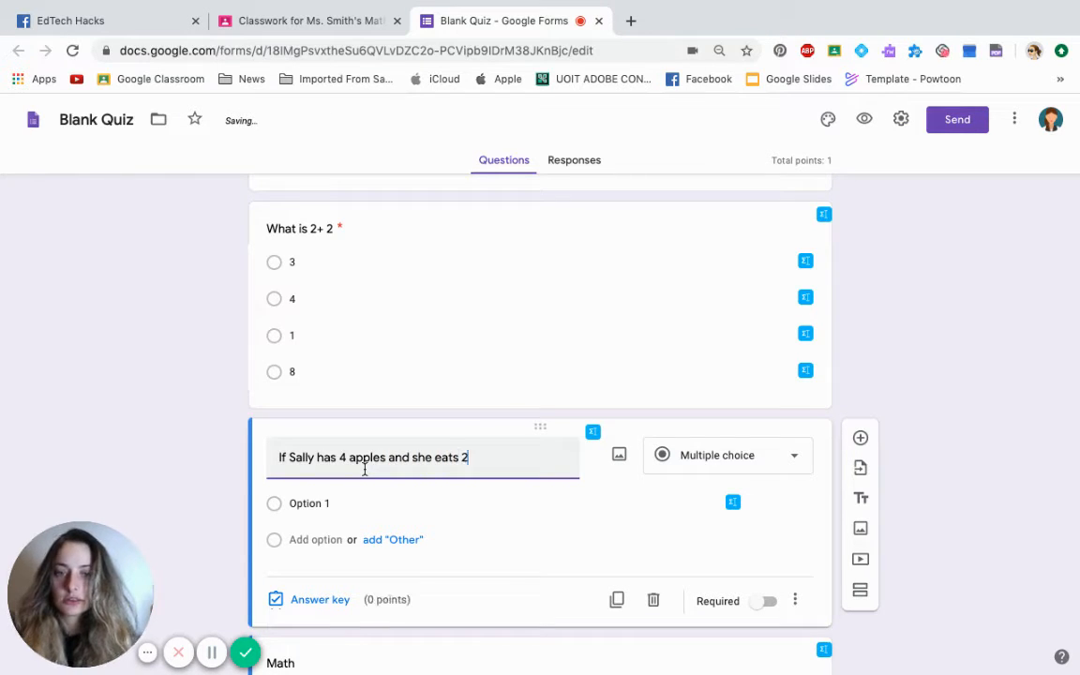
type("2 apples, how many do")
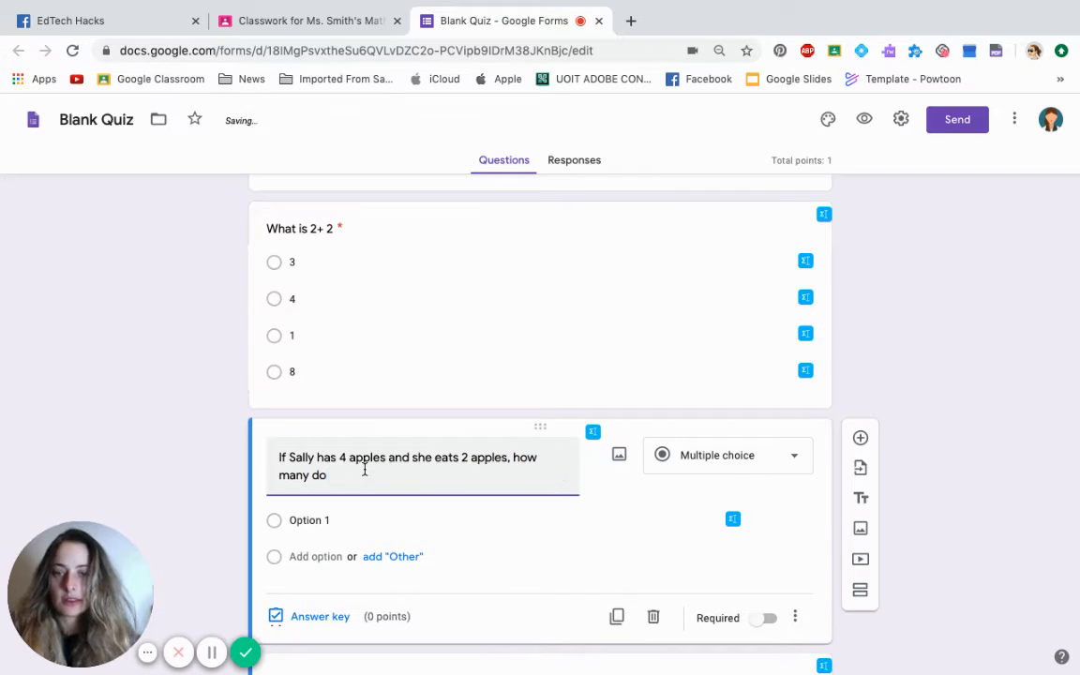
type(" s Sally have left?")
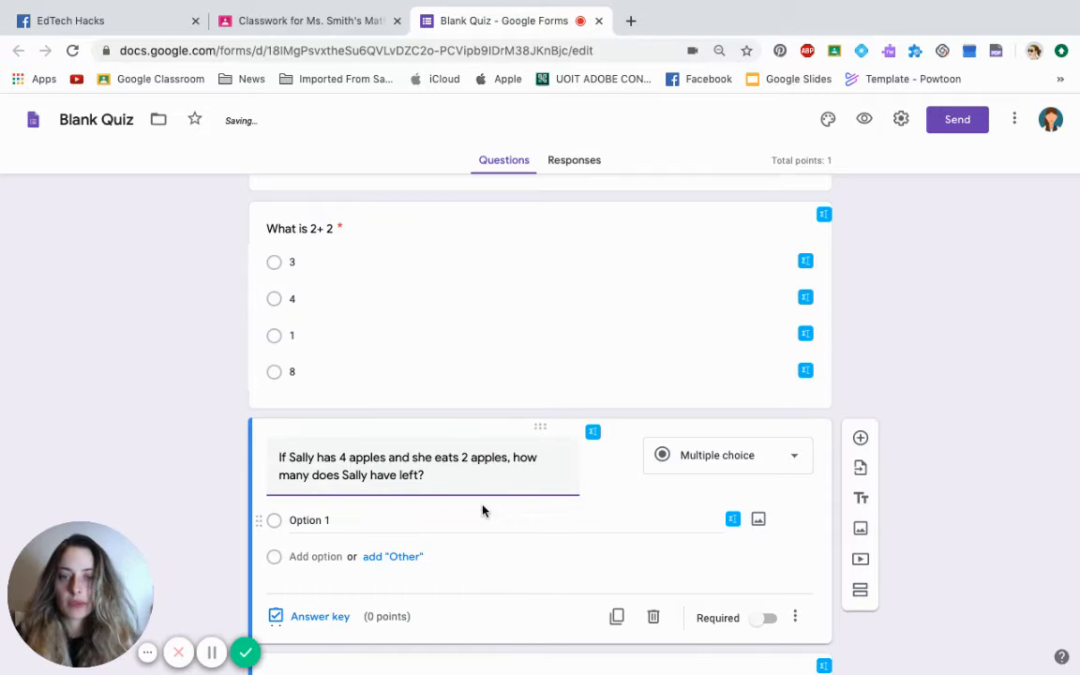
left_click(756, 460)
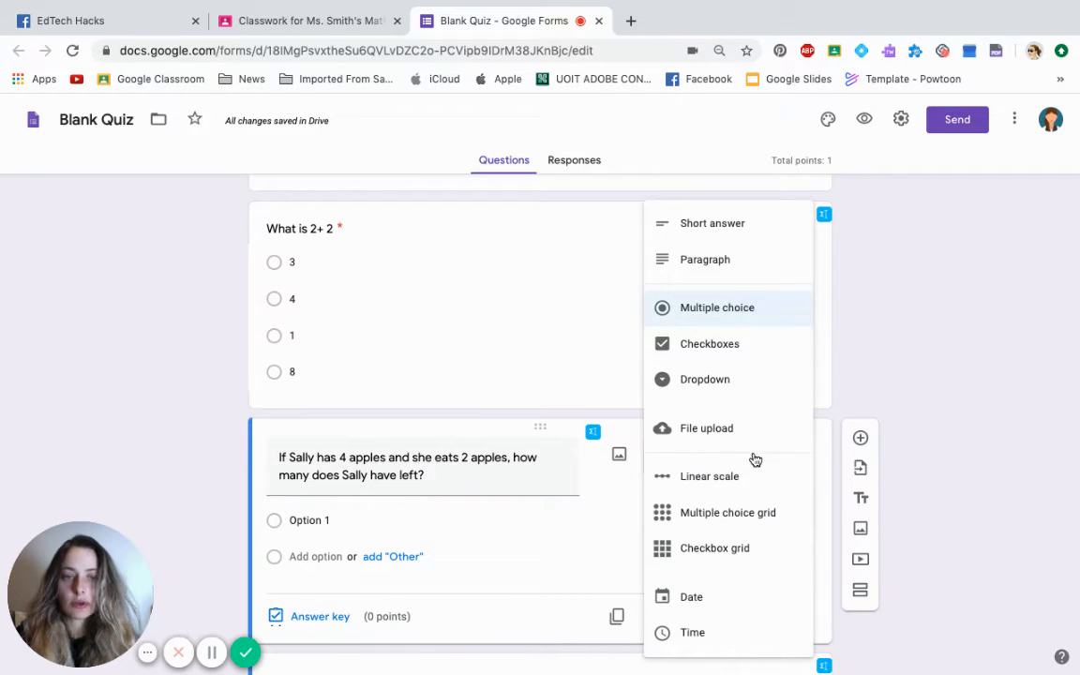
left_click(728, 234)
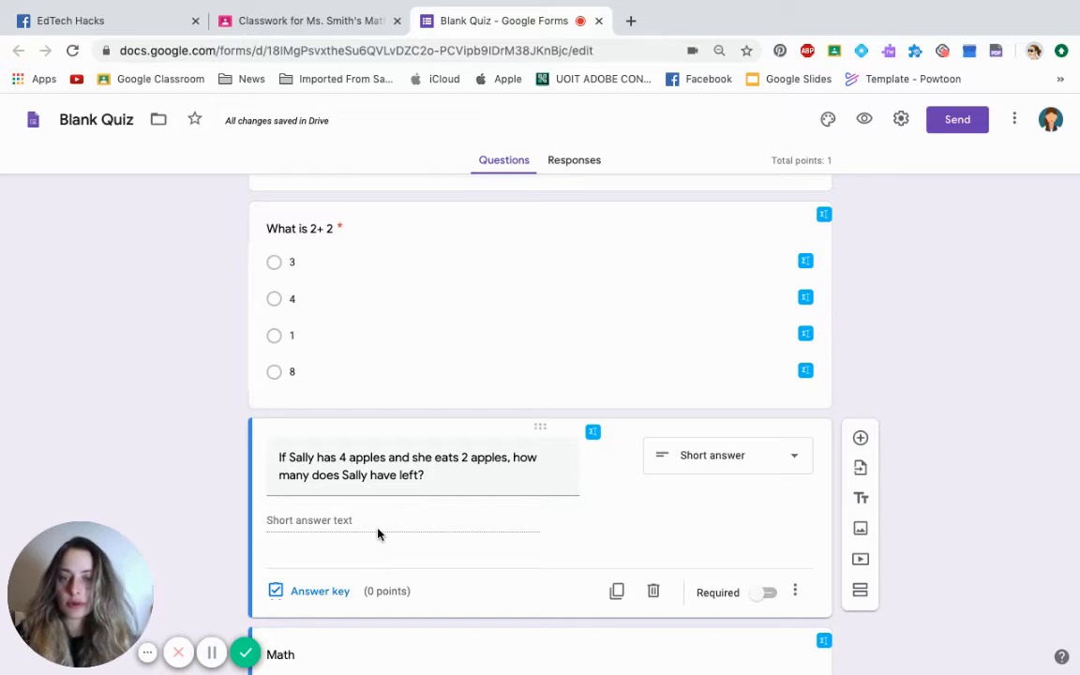
Step: Set 2 as the correct answer worth 1 point for the apples question and make the question required
scroll(356, 571, "down", 1)
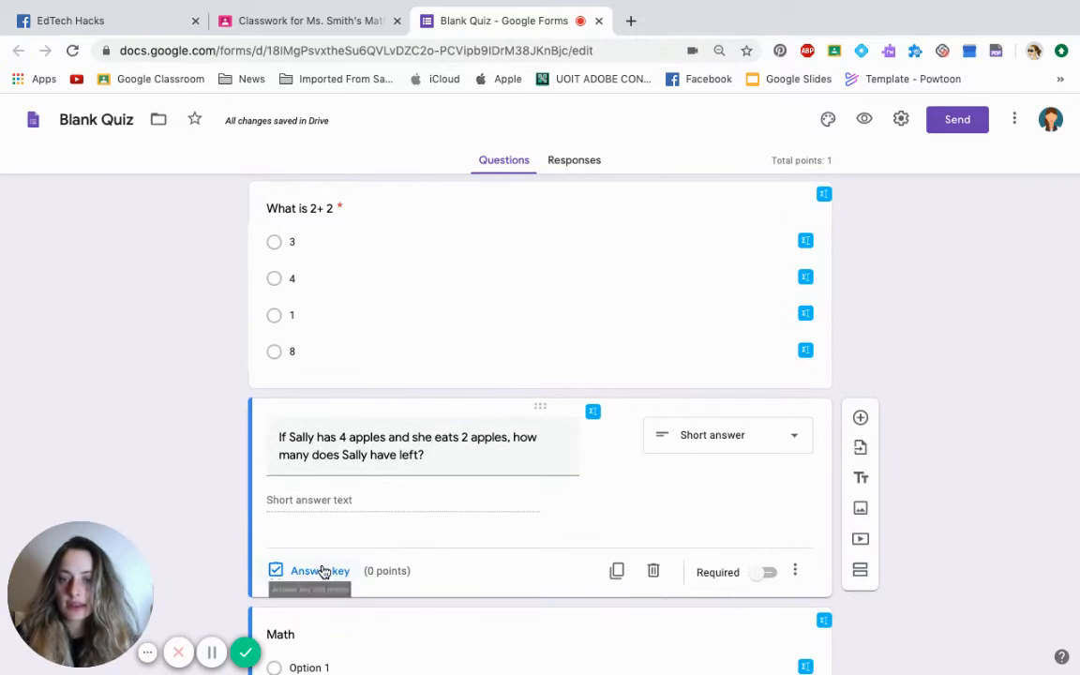
left_click(335, 574)
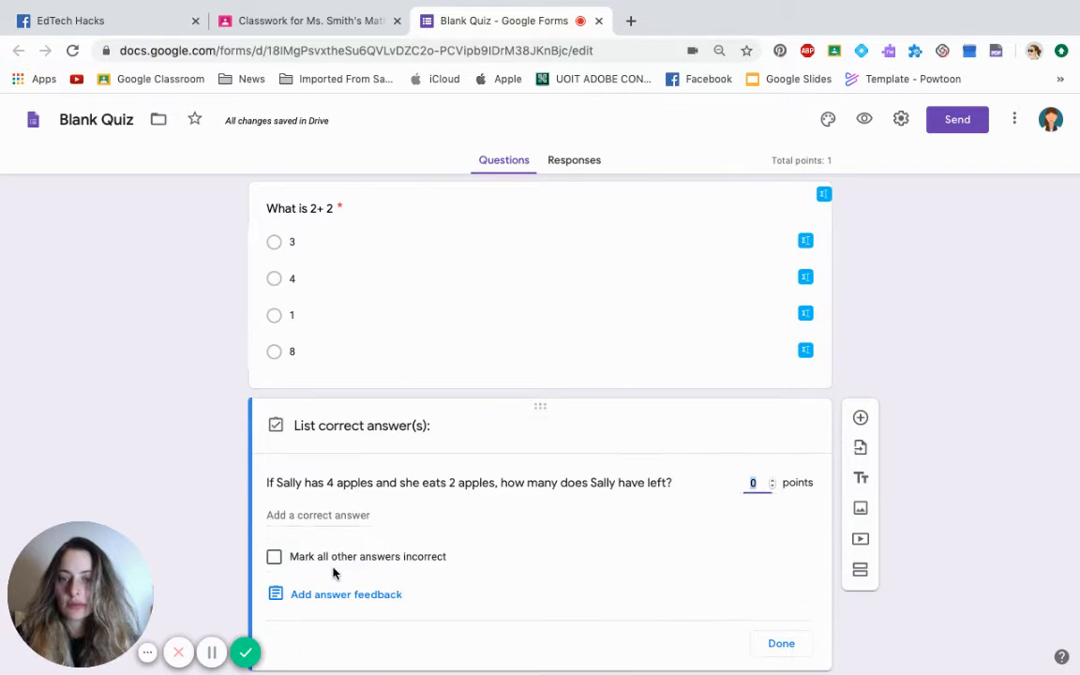
scroll(393, 514, "down", 1)
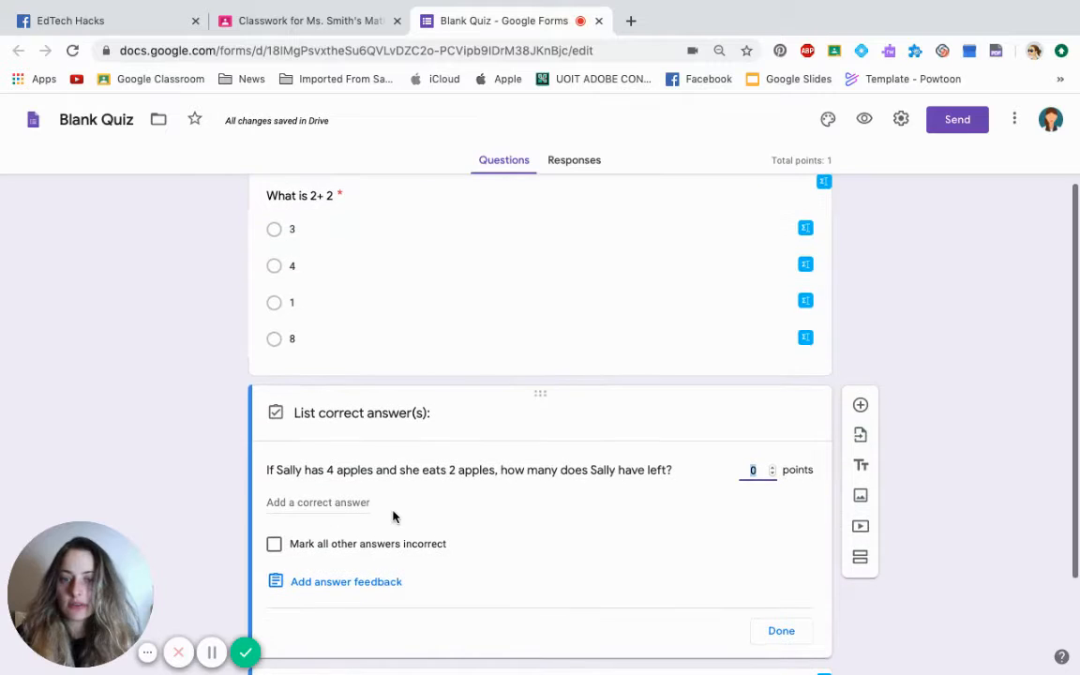
left_click(322, 502)
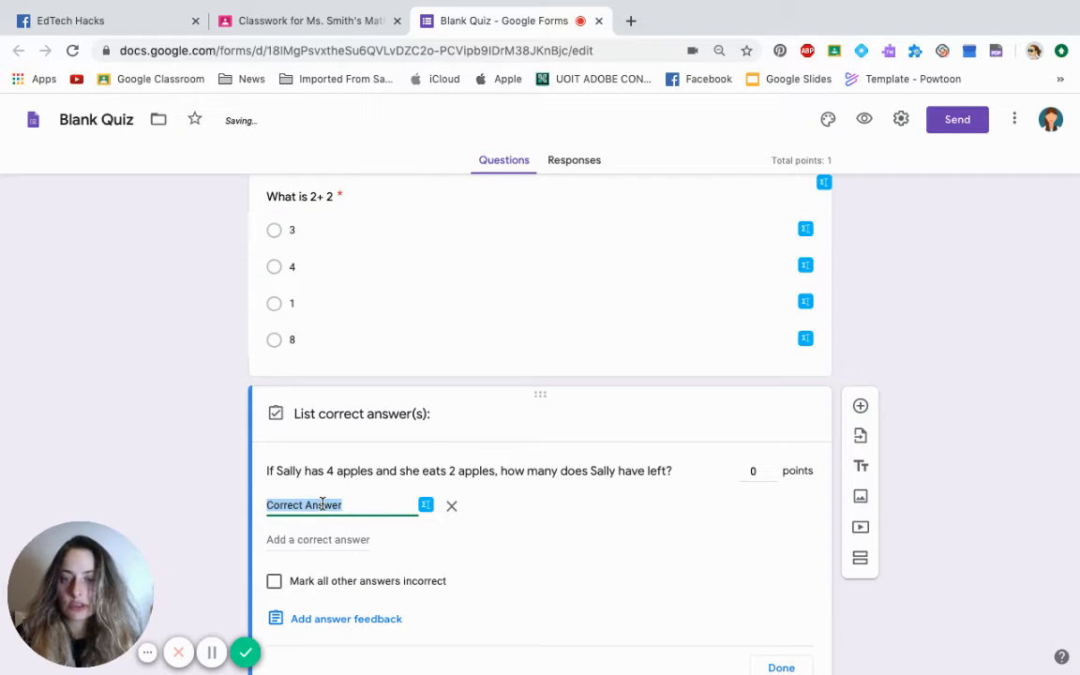
type("2")
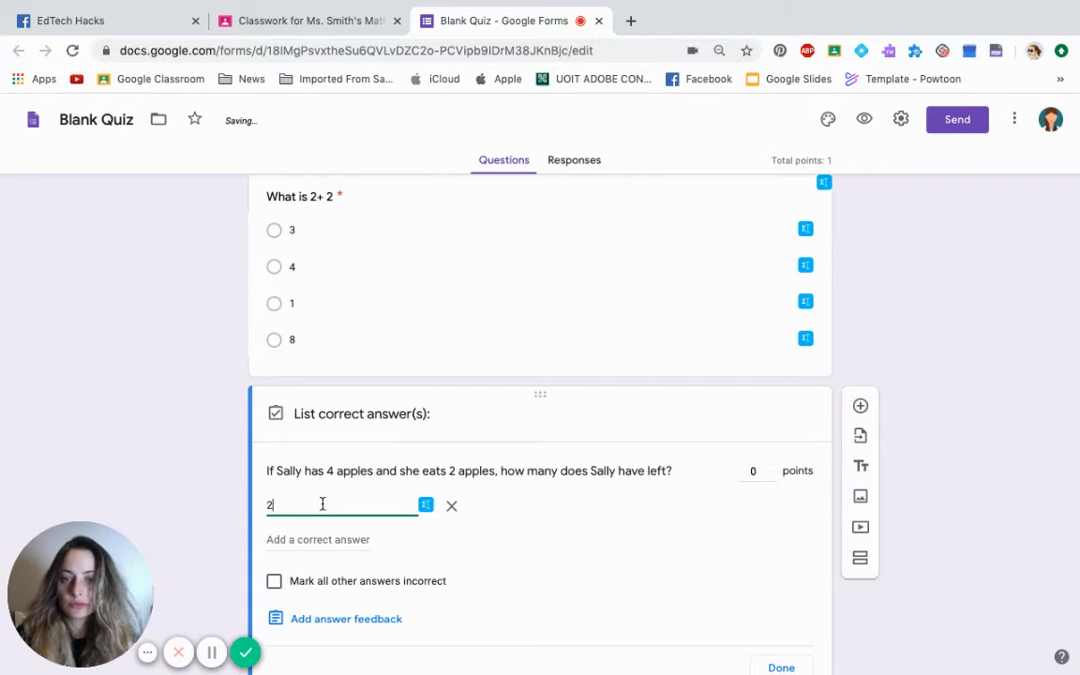
left_click(758, 469)
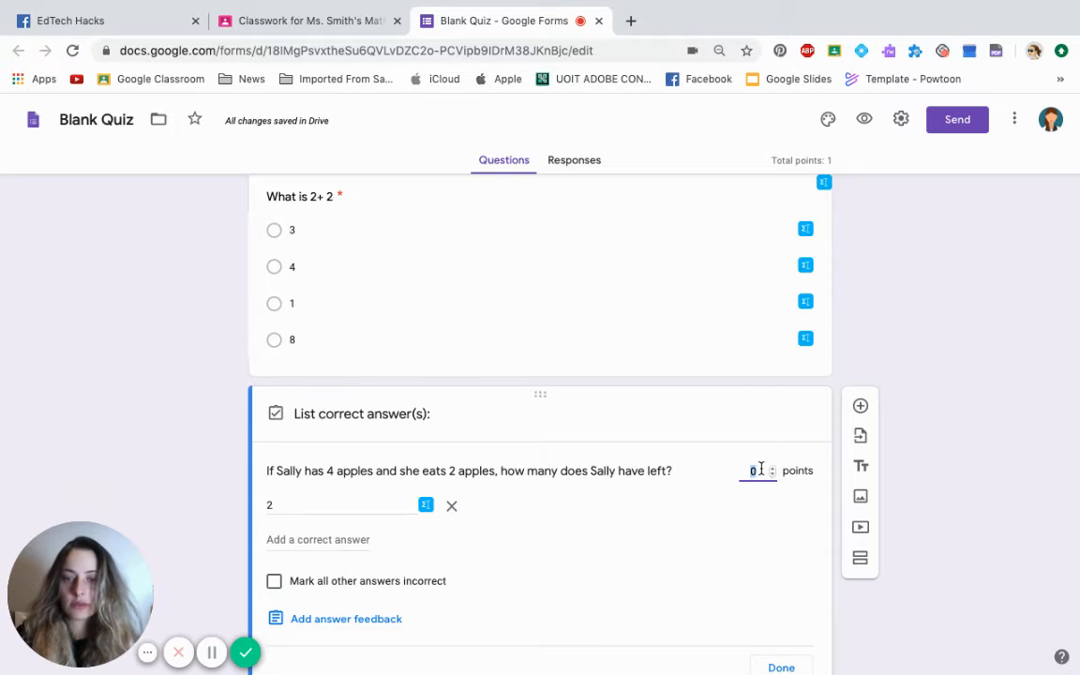
type("1")
scroll(503, 567, "down", 2)
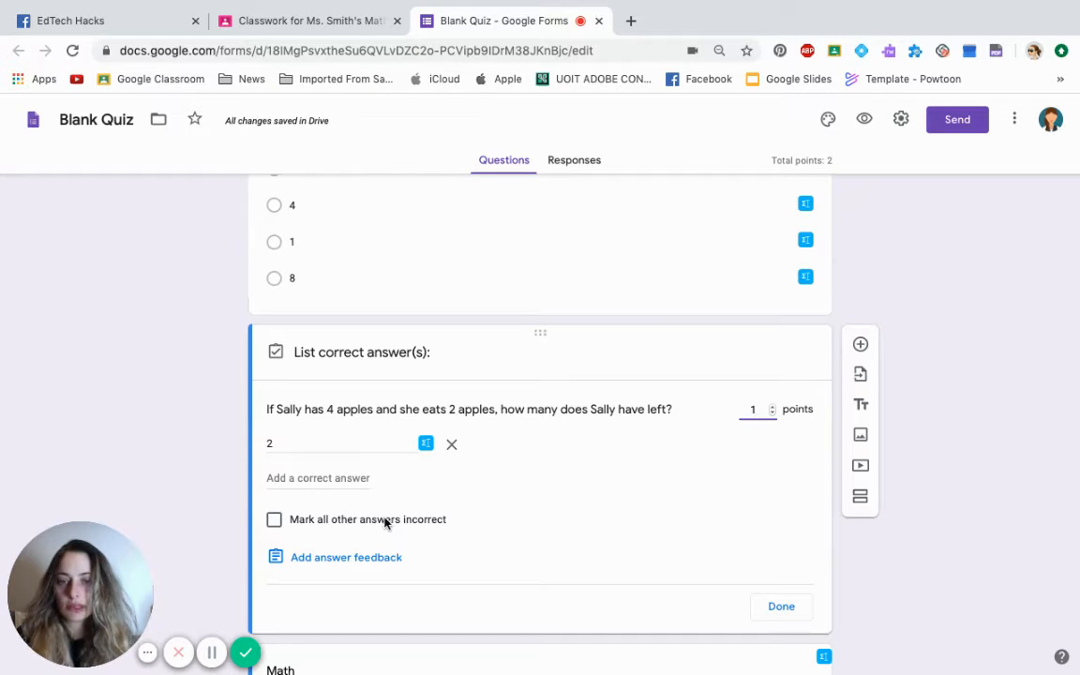
scroll(410, 552, "down", 1)
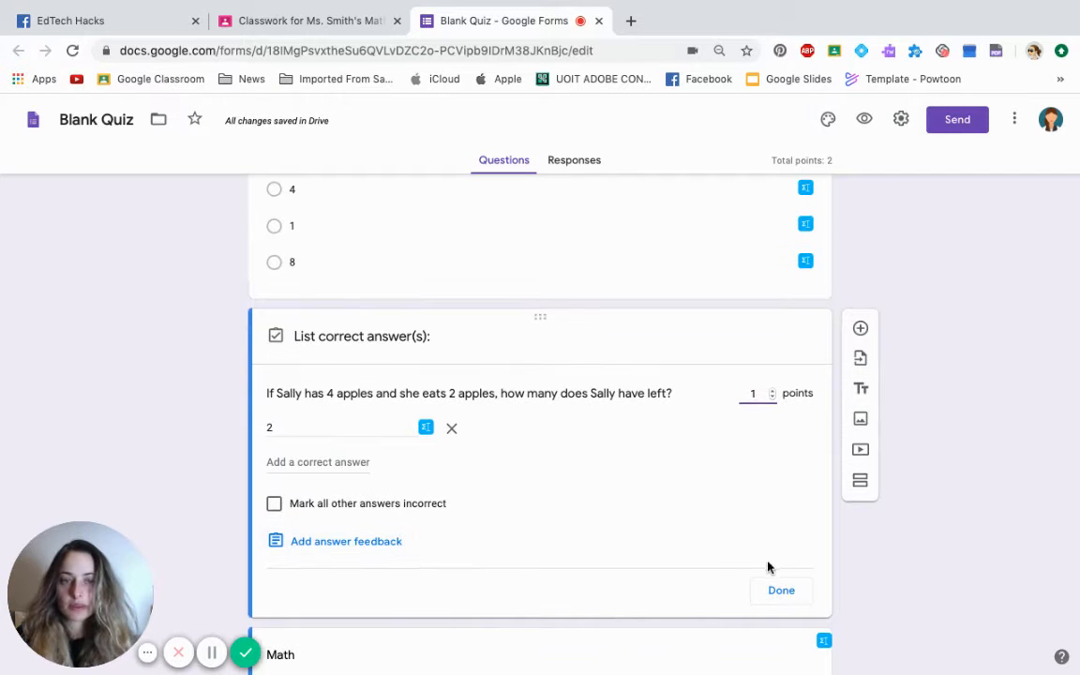
left_click(775, 591)
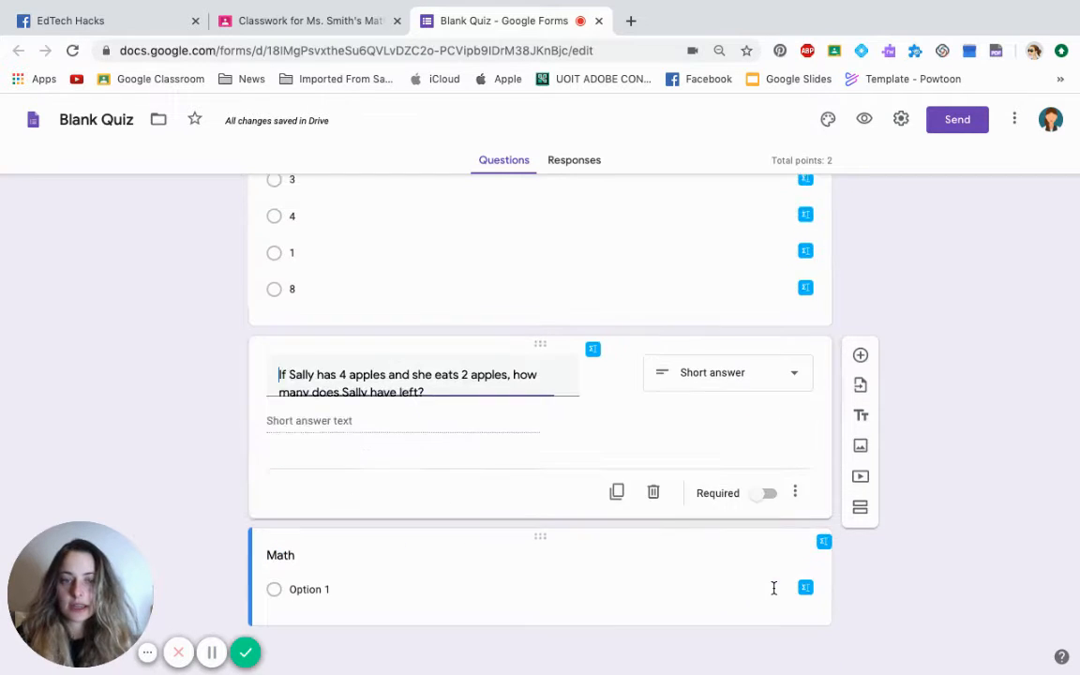
left_click(765, 495)
Step: Change the "Math" question's text to "Why is Math important to our day to day life?" and set its type to paragraph
scroll(632, 580, "down", 1)
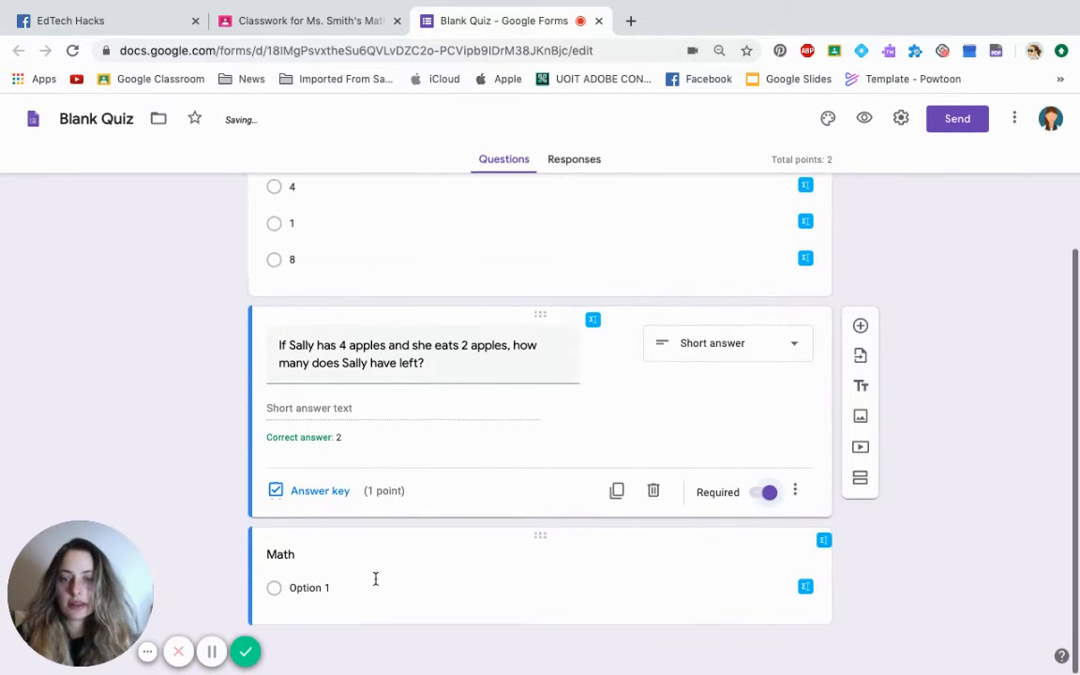
left_click(277, 555)
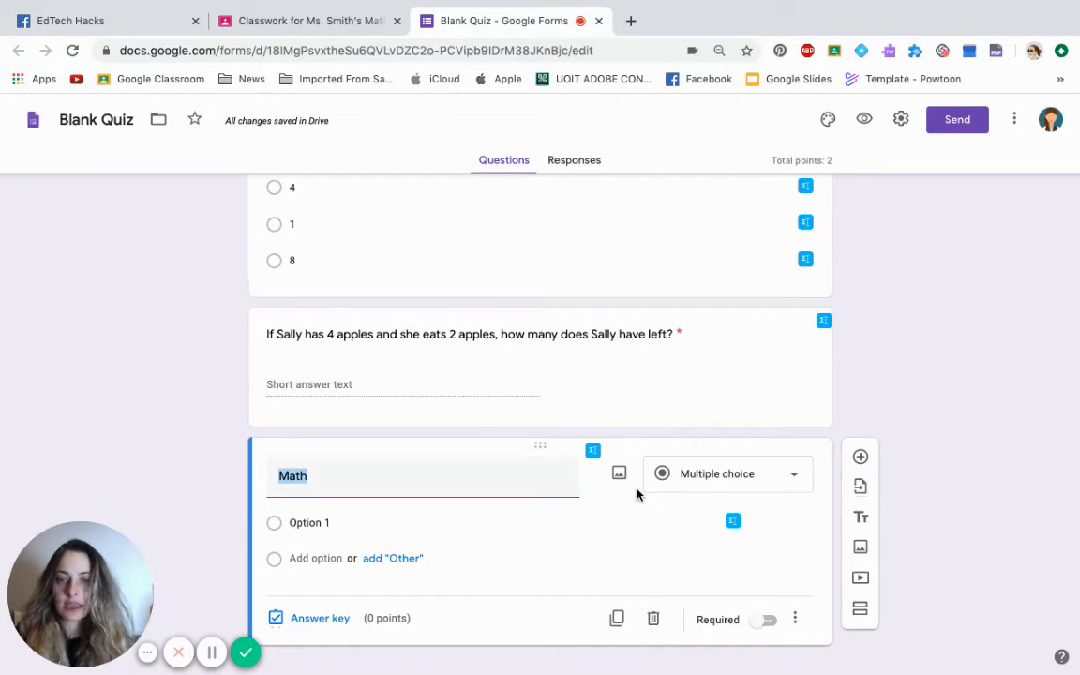
type("W")
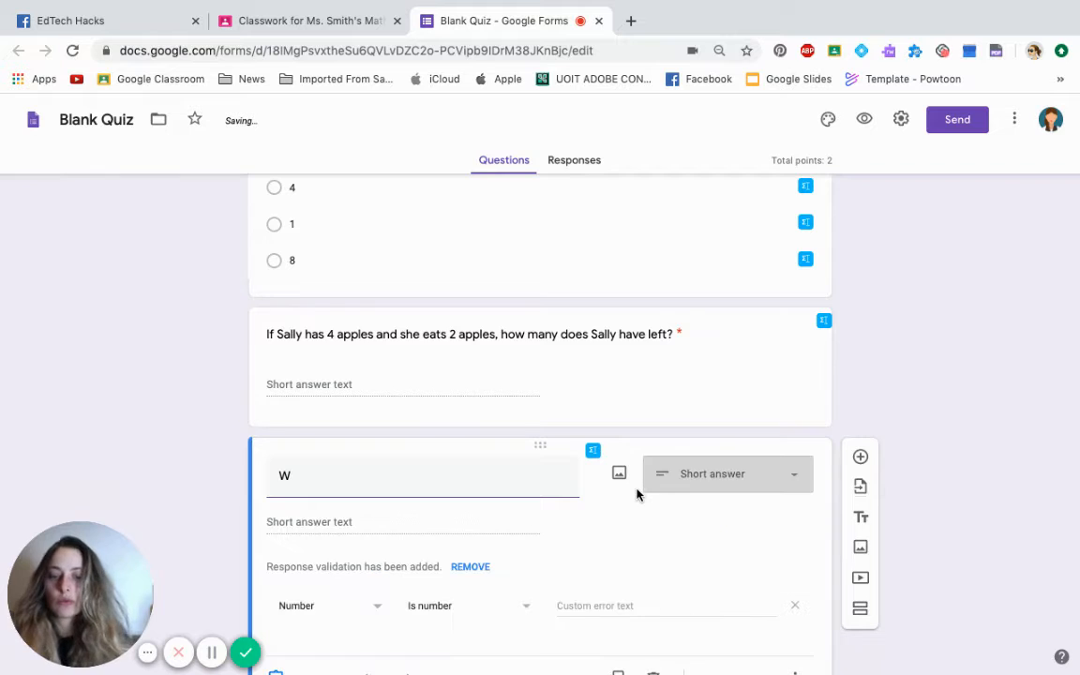
type("hy is M")
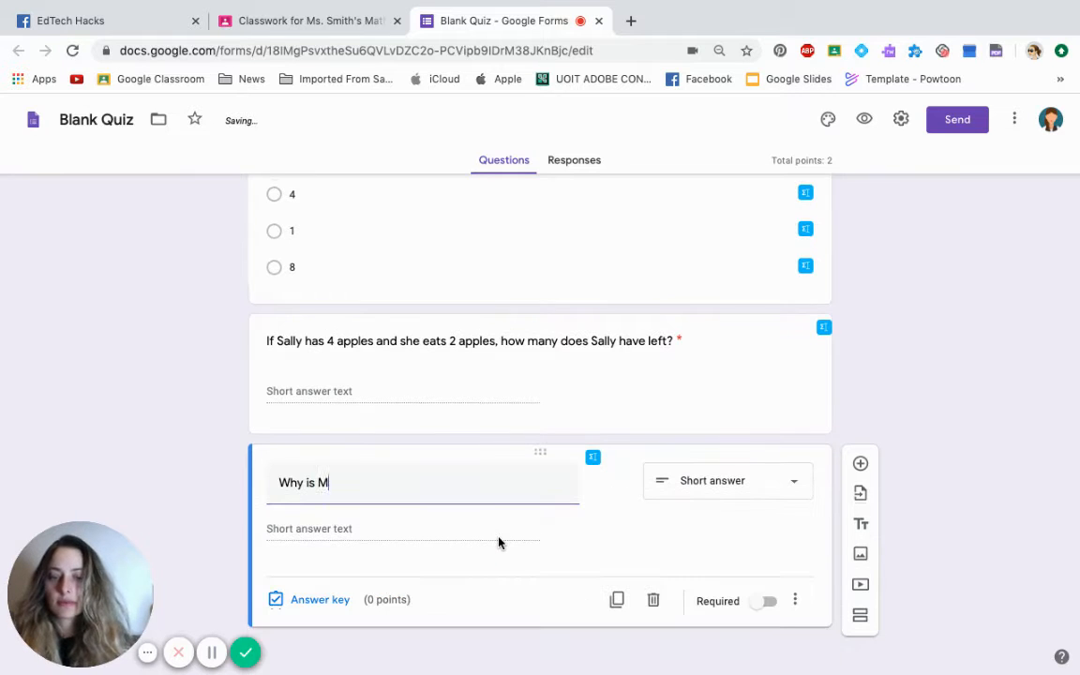
type("ath im")
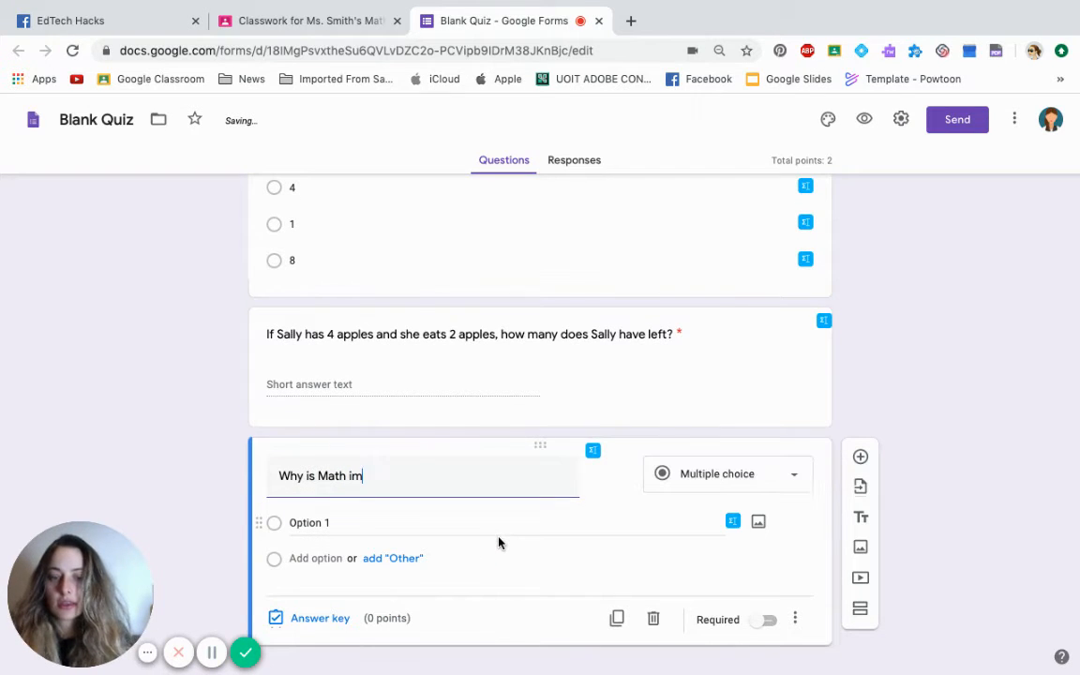
type("portant to")
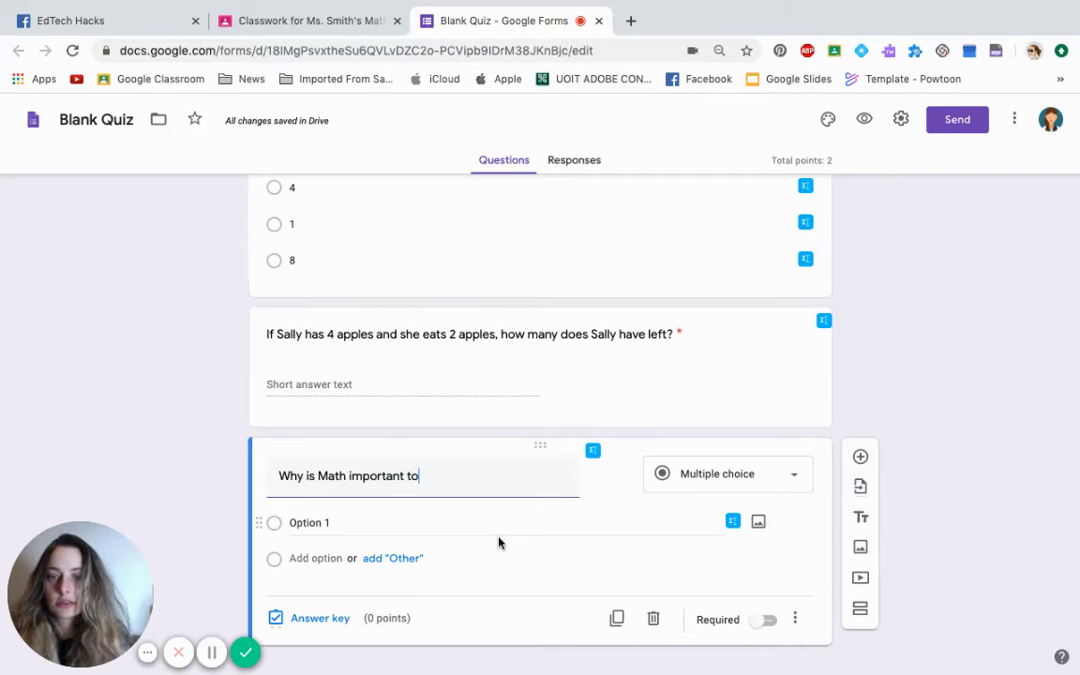
type(" our day to day")
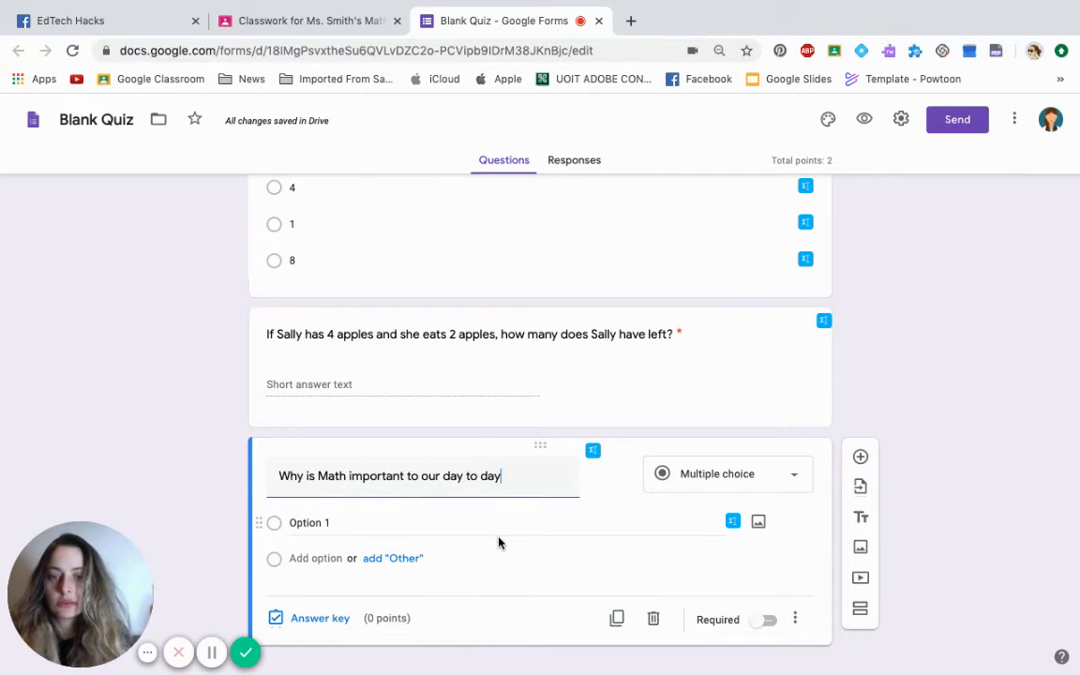
type(" life?")
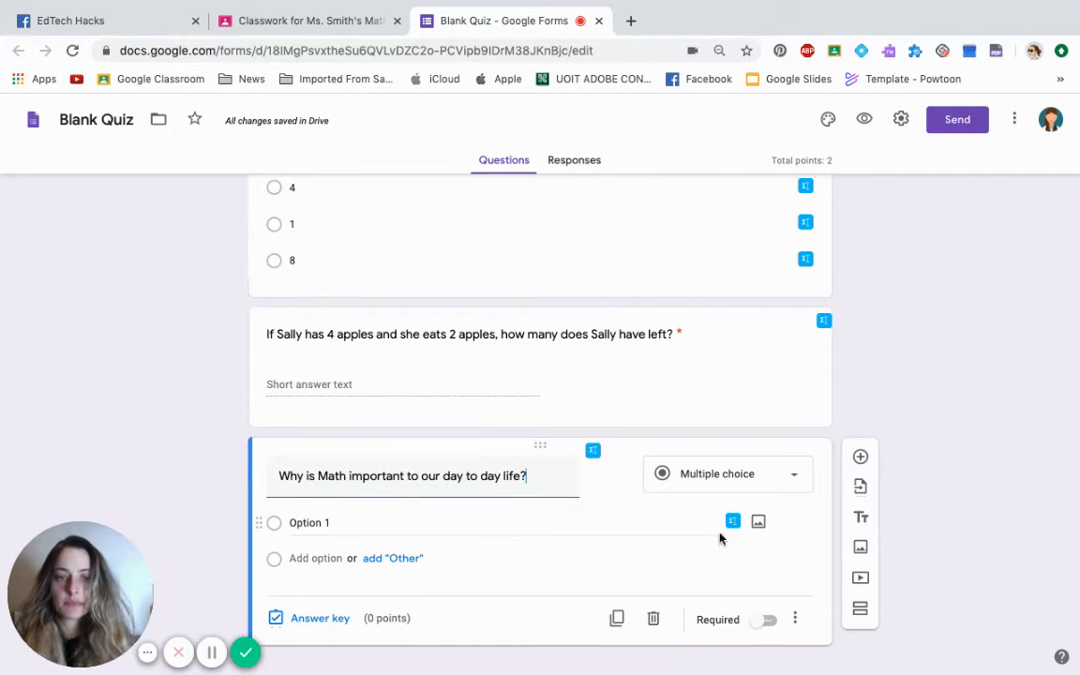
left_click(747, 479)
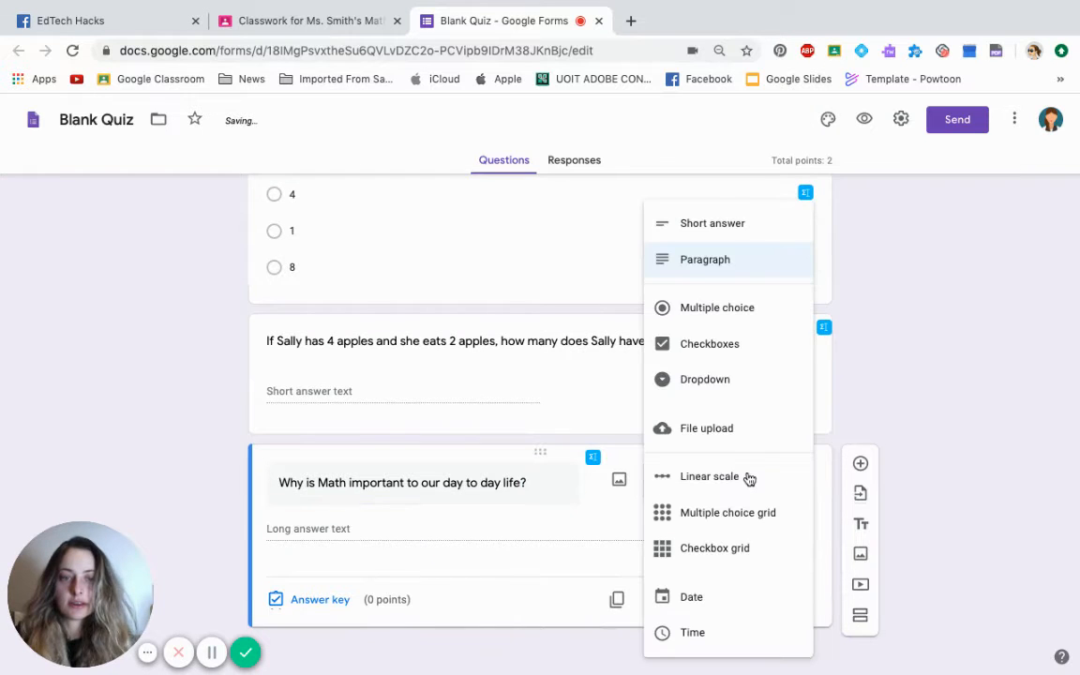
left_click(719, 260)
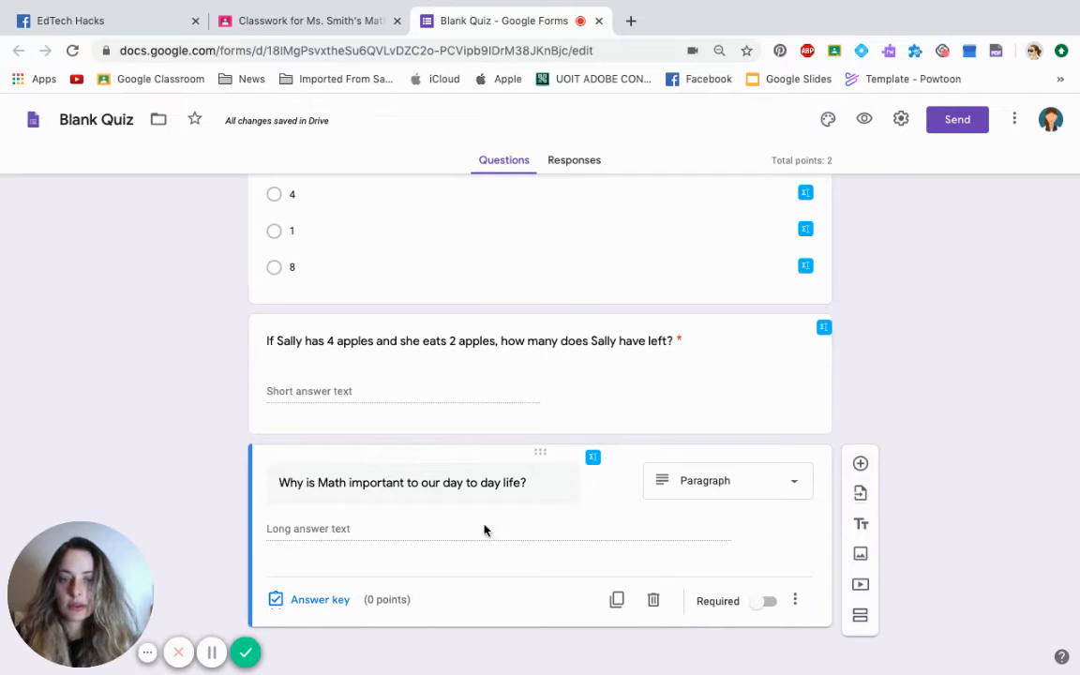
Step: Assign 3 points to the "Why is Math important to our day to day life?" question and make it required
left_click(309, 600)
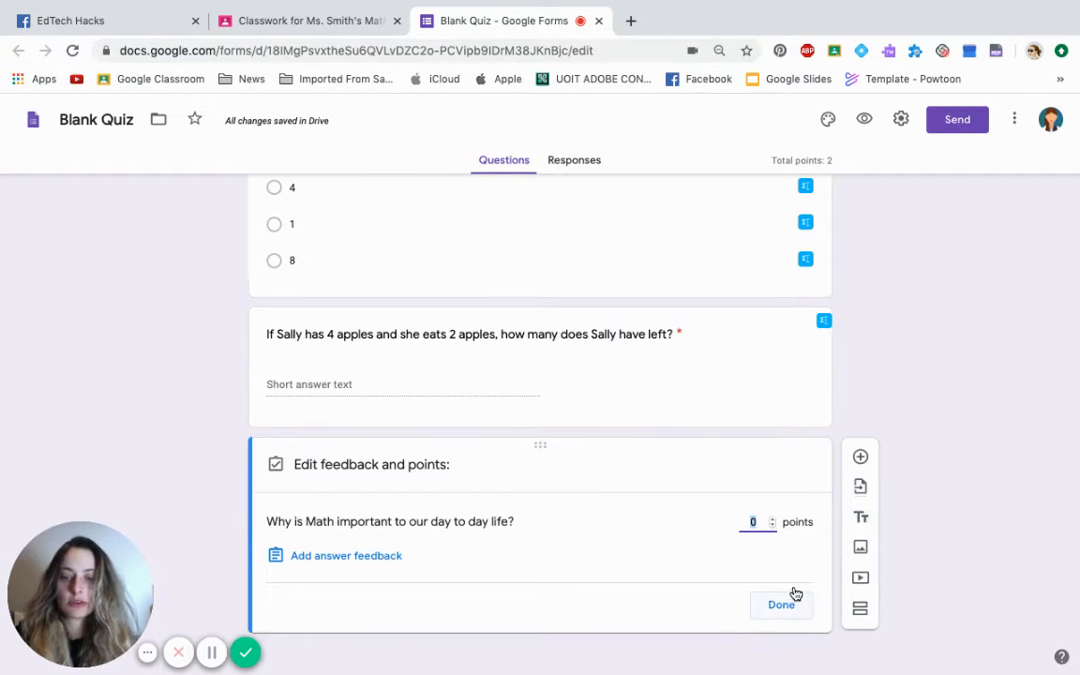
type("3")
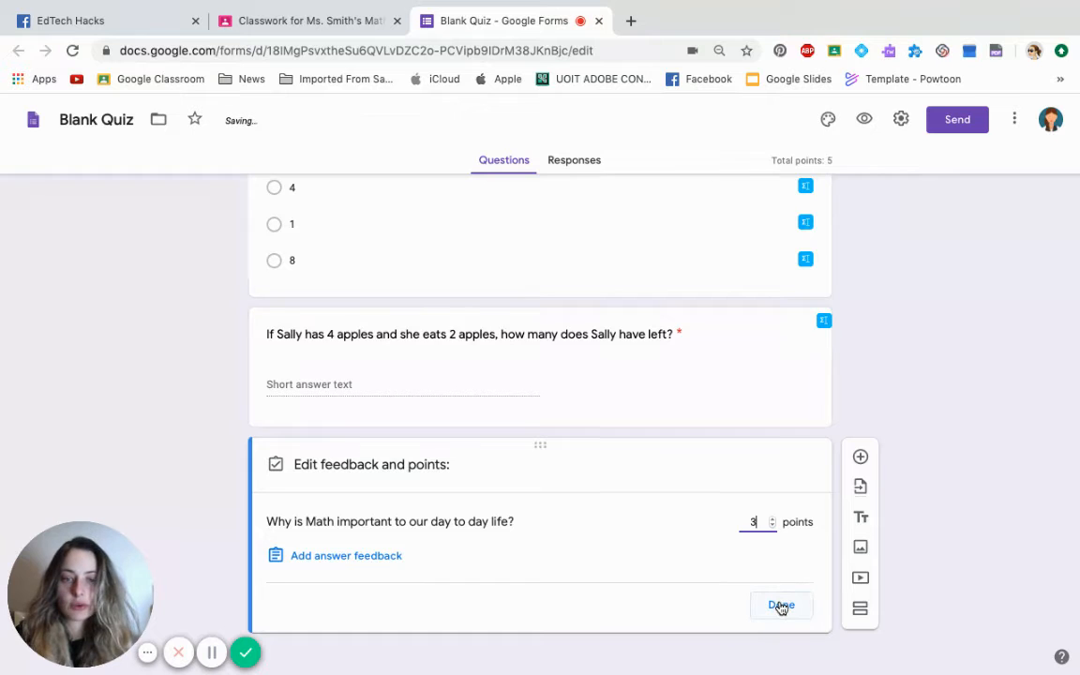
left_click(781, 606)
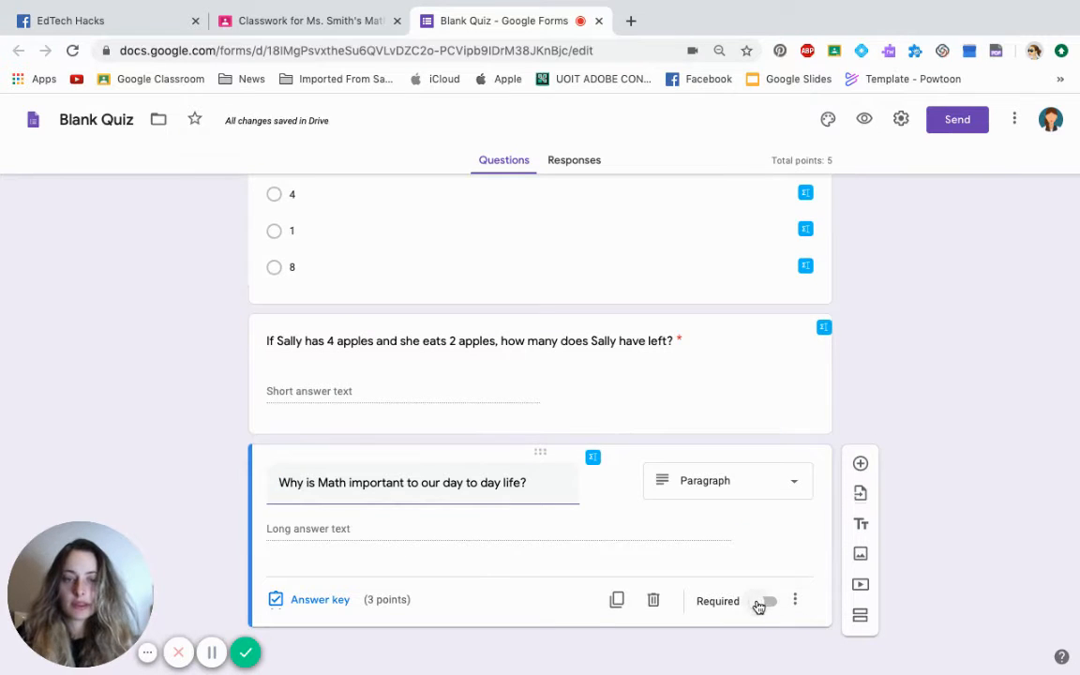
left_click(761, 604)
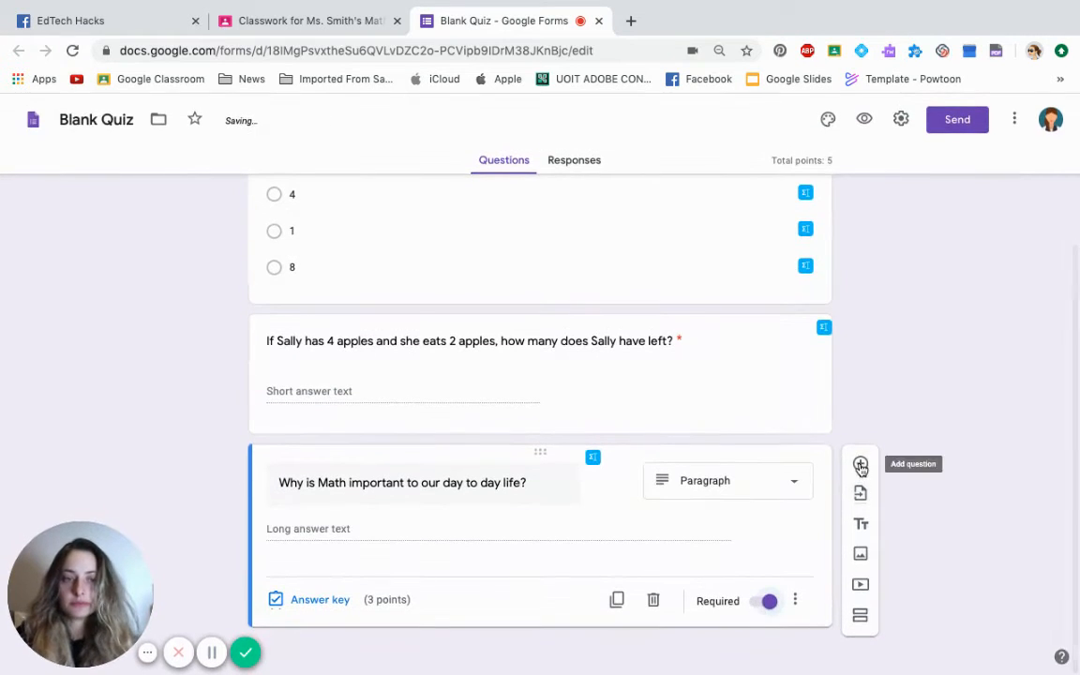
Step: Add a multiple-choice question reading "How are you feeling about this quiz do far?" with "Happy" as its first option
left_click(861, 466)
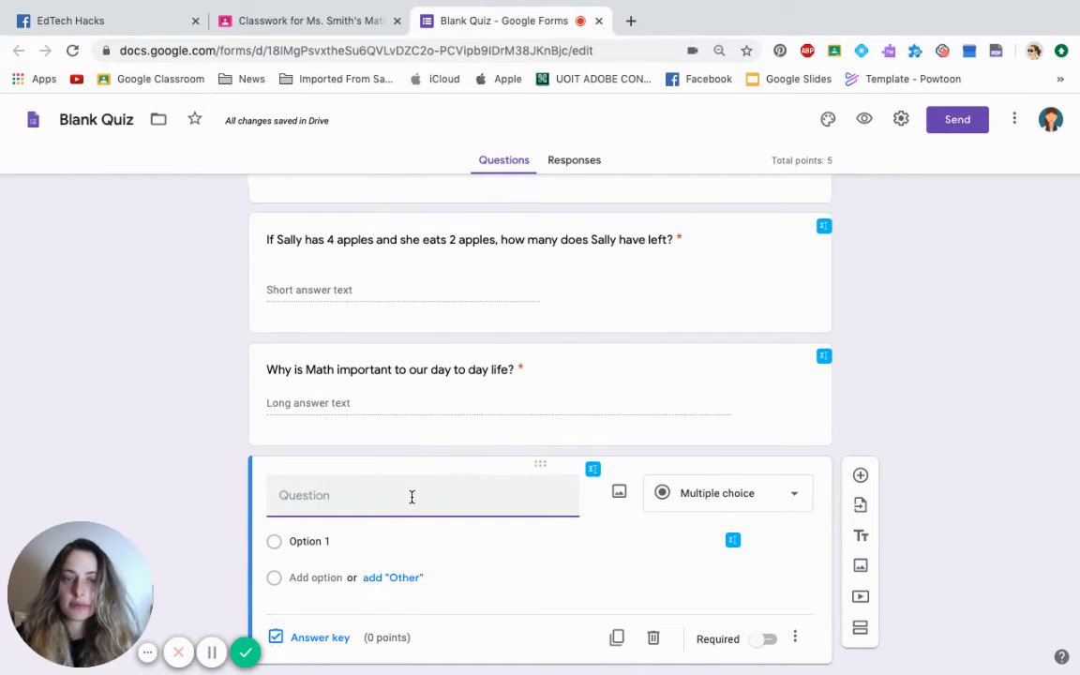
type("How are you feeling aboutr")
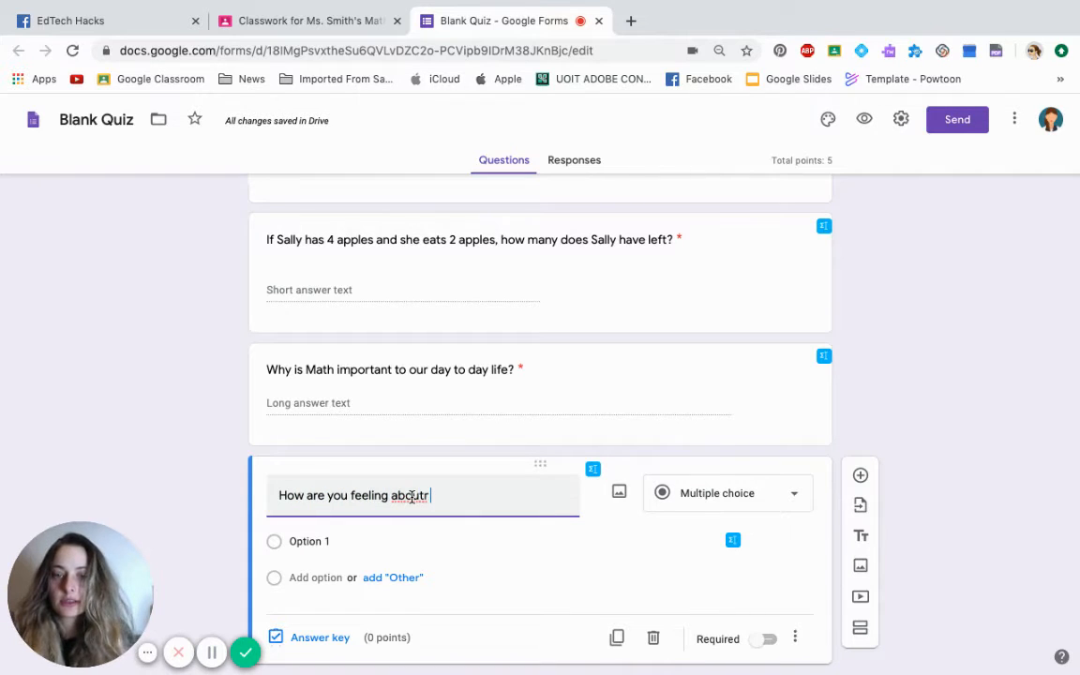
key("BackSpace")
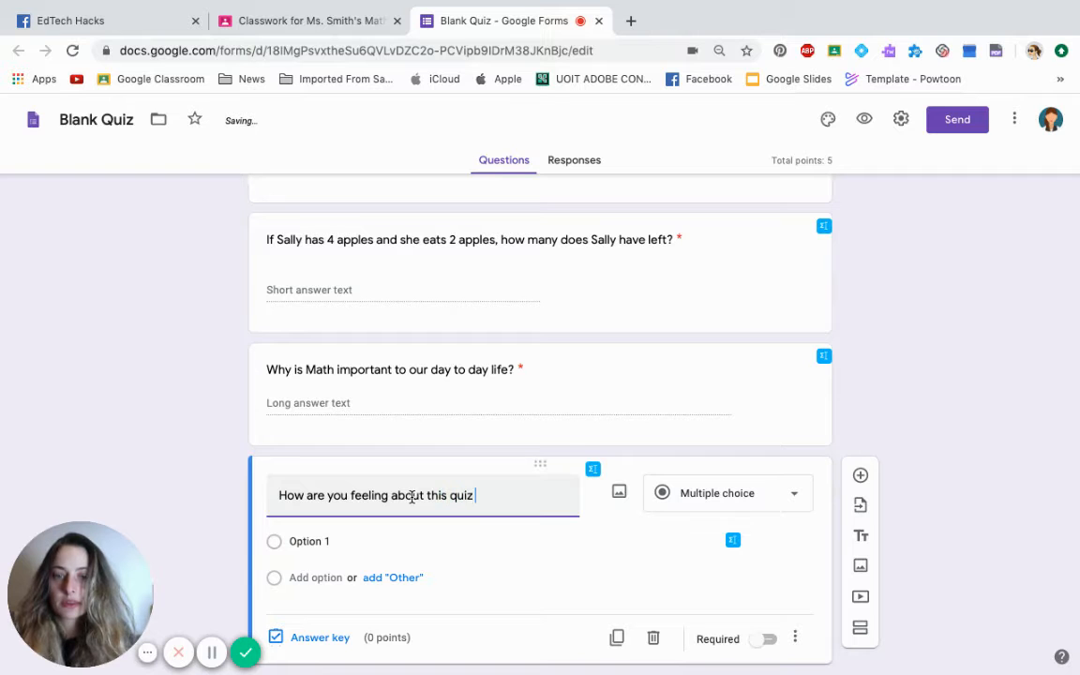
type("do far?")
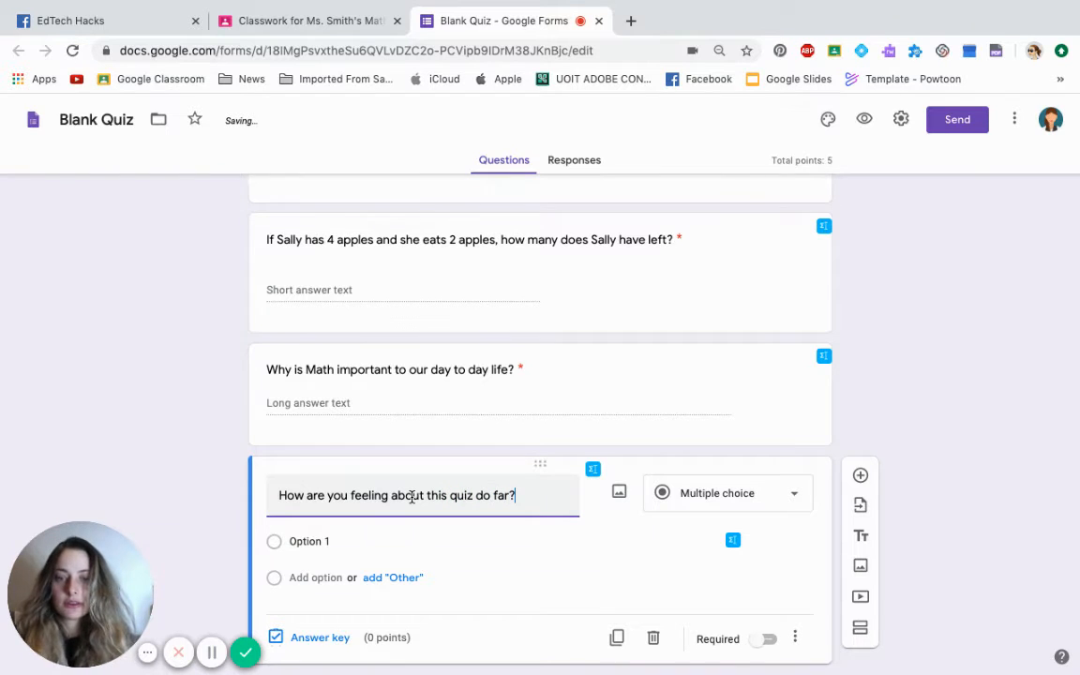
scroll(412, 497, "down", 1)
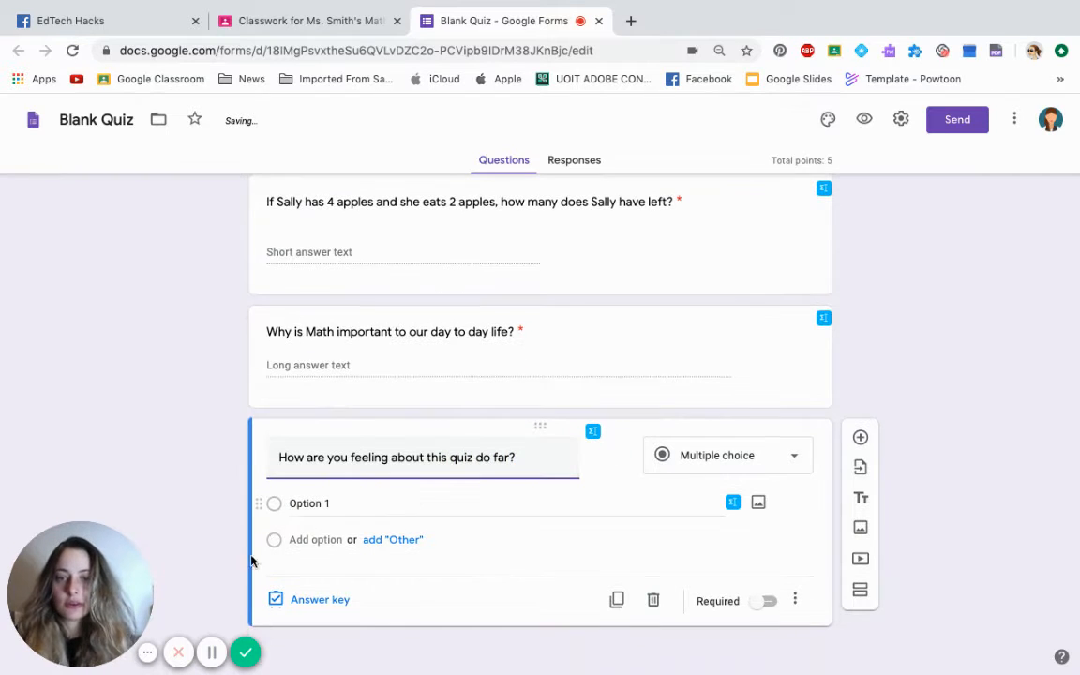
left_click(292, 507)
type("Happy")
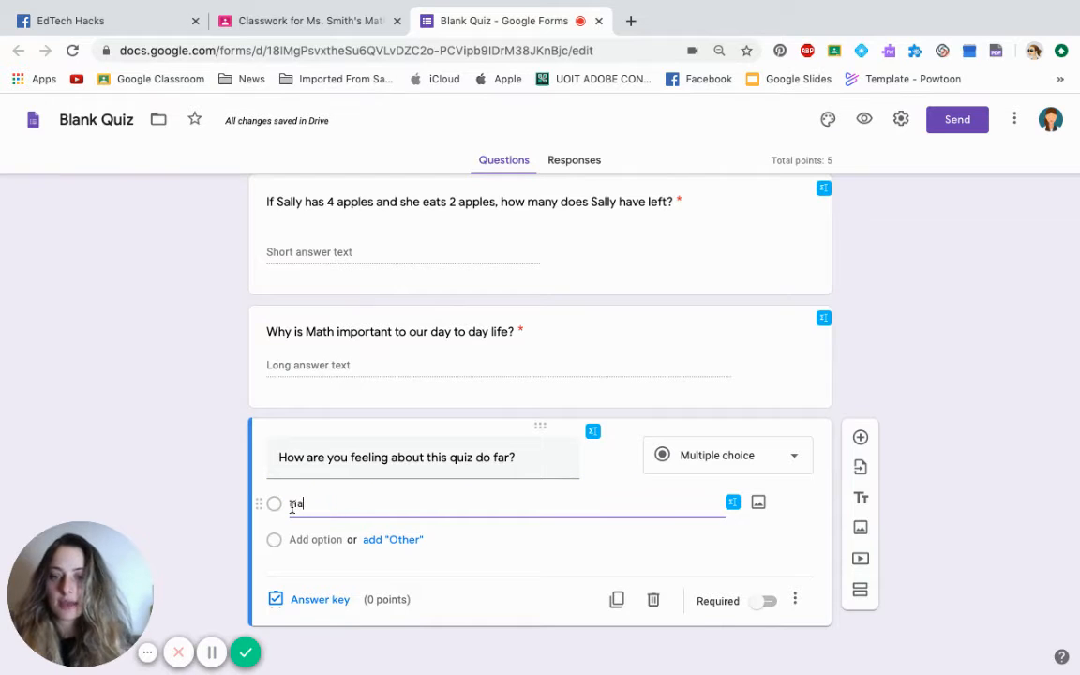
Step: Find a "happy face" picture through Google image search and insert the first smiley into the "Happy" option
left_click(760, 505)
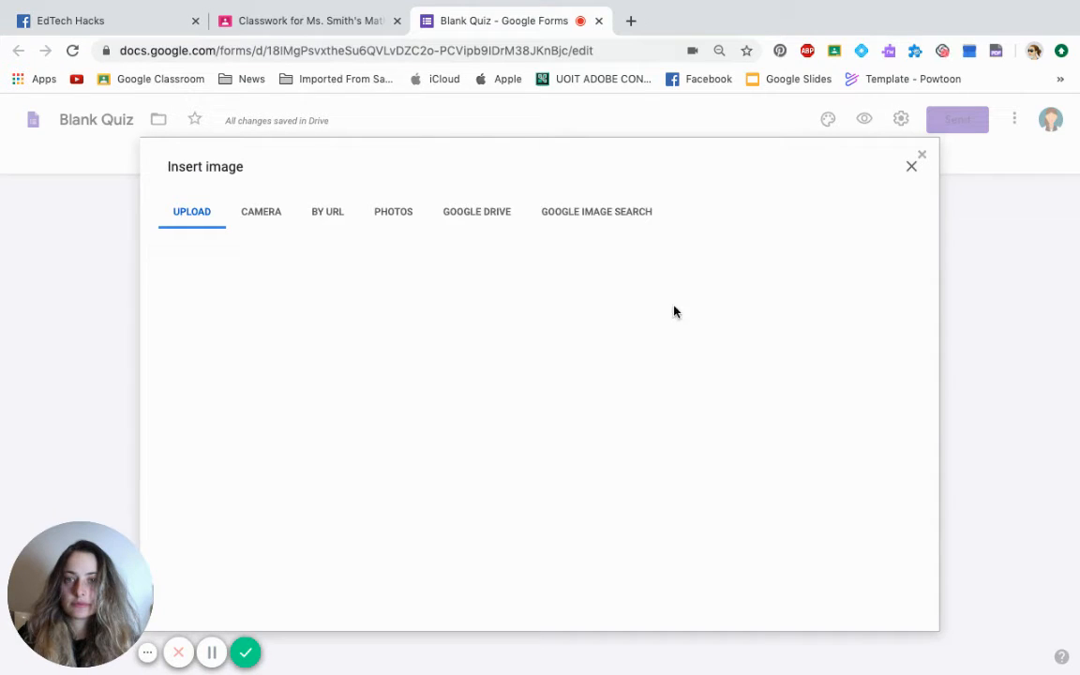
left_click(603, 210)
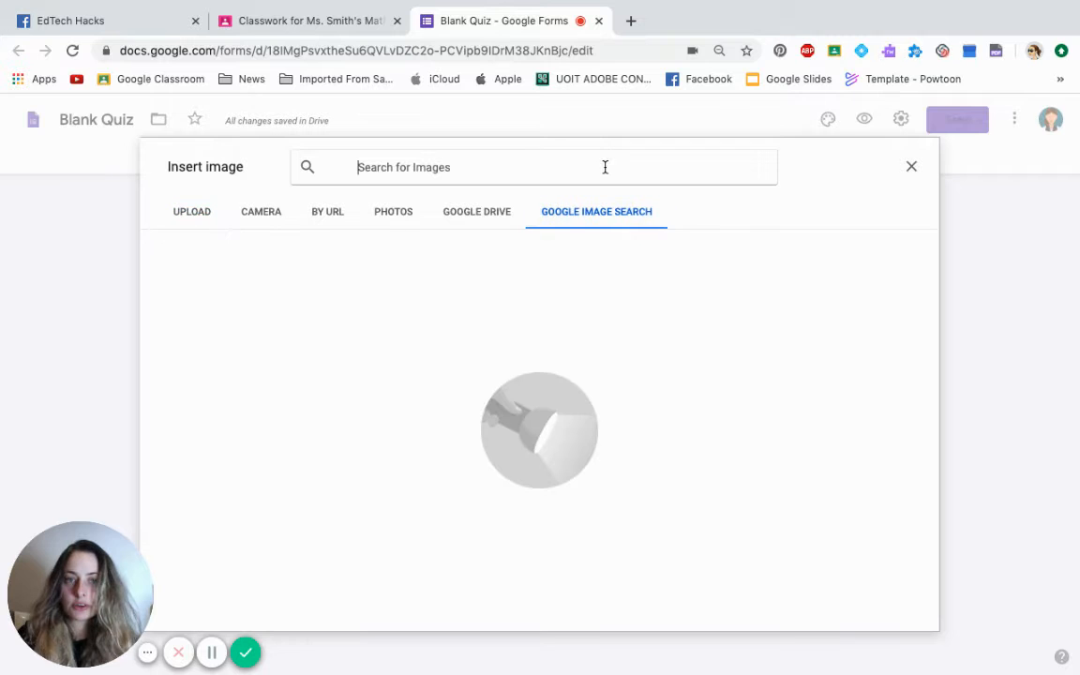
type("happy d")
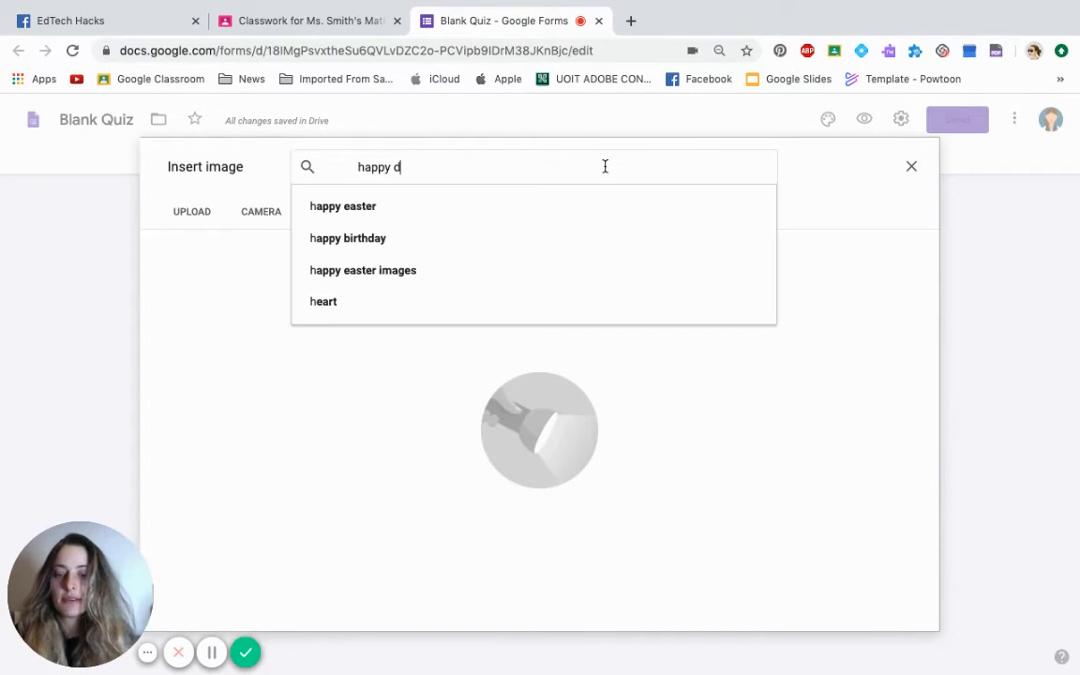
key("BackSpace")
type("face")
key("Return")
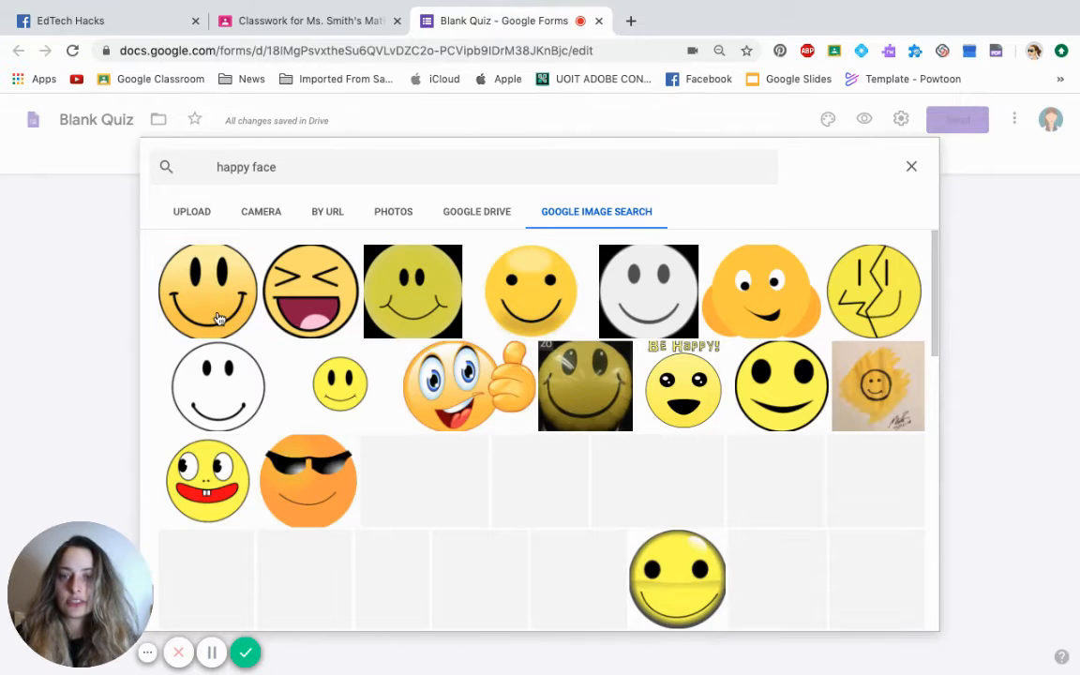
left_click(215, 311)
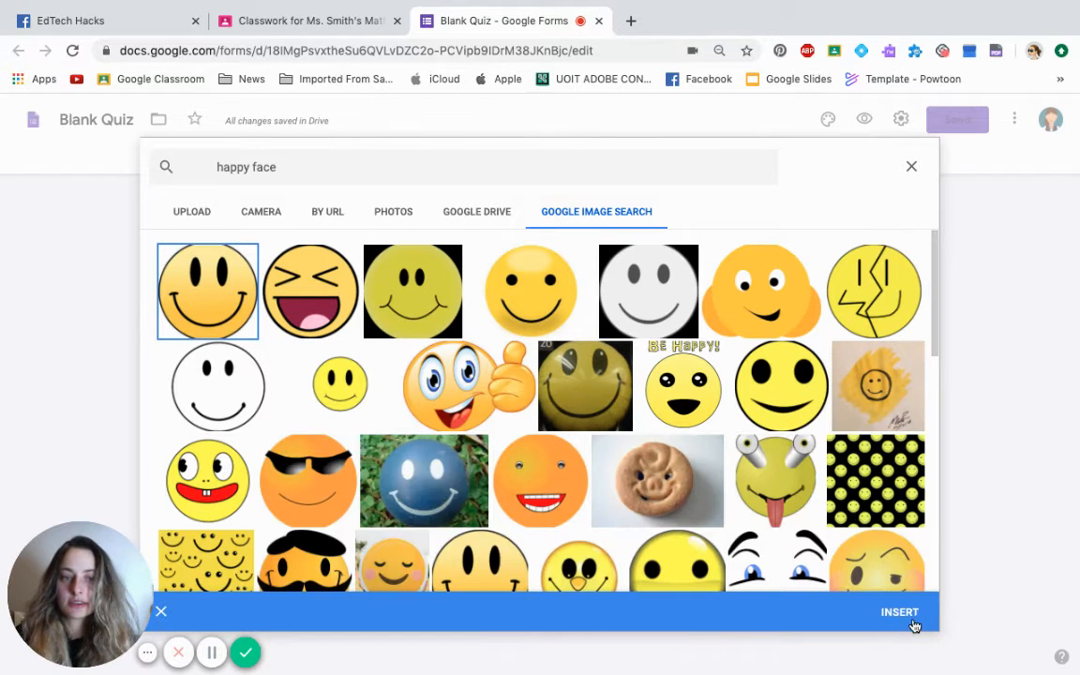
left_click(906, 614)
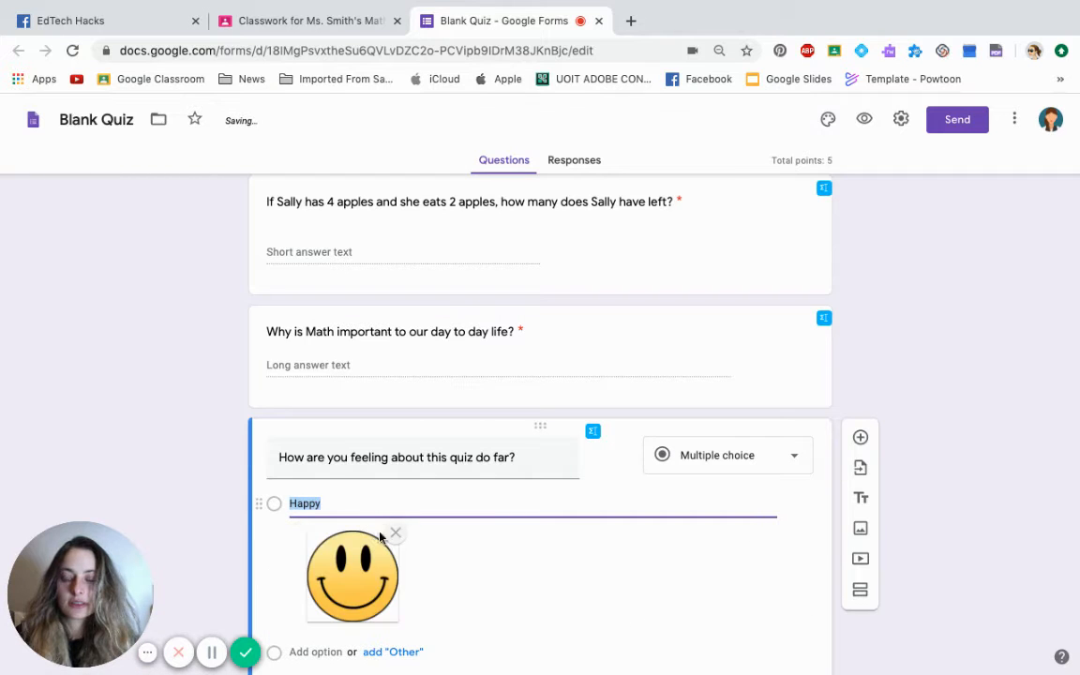
Step: Add an "Other" choice and a "Sad" option to the quiz-feeling question
left_click(272, 551)
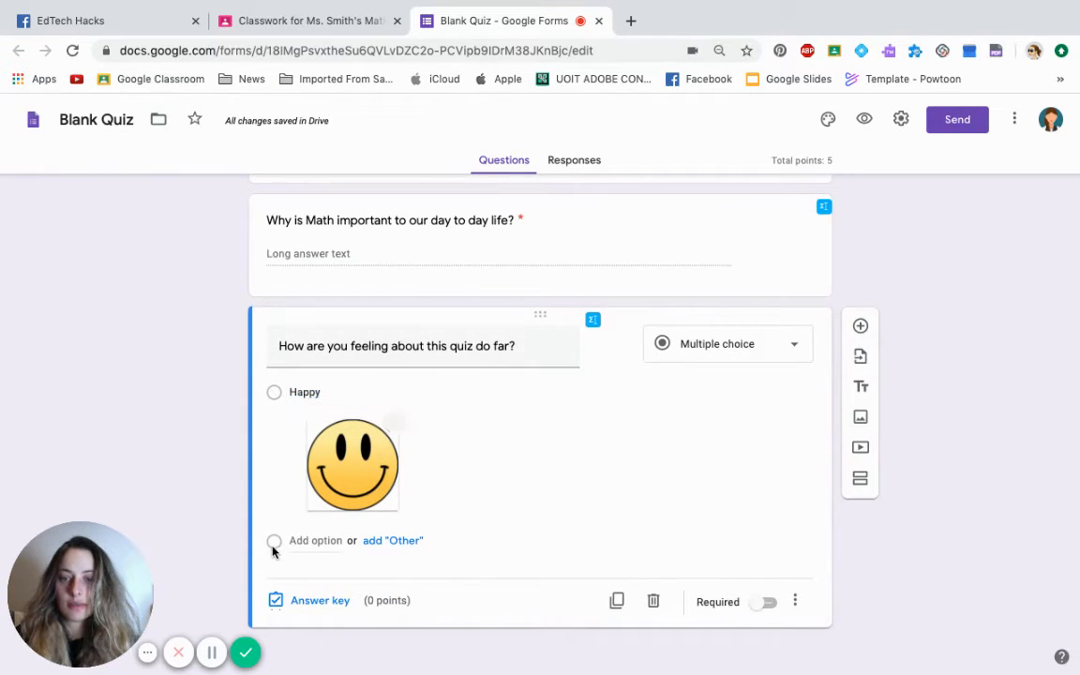
left_click(395, 541)
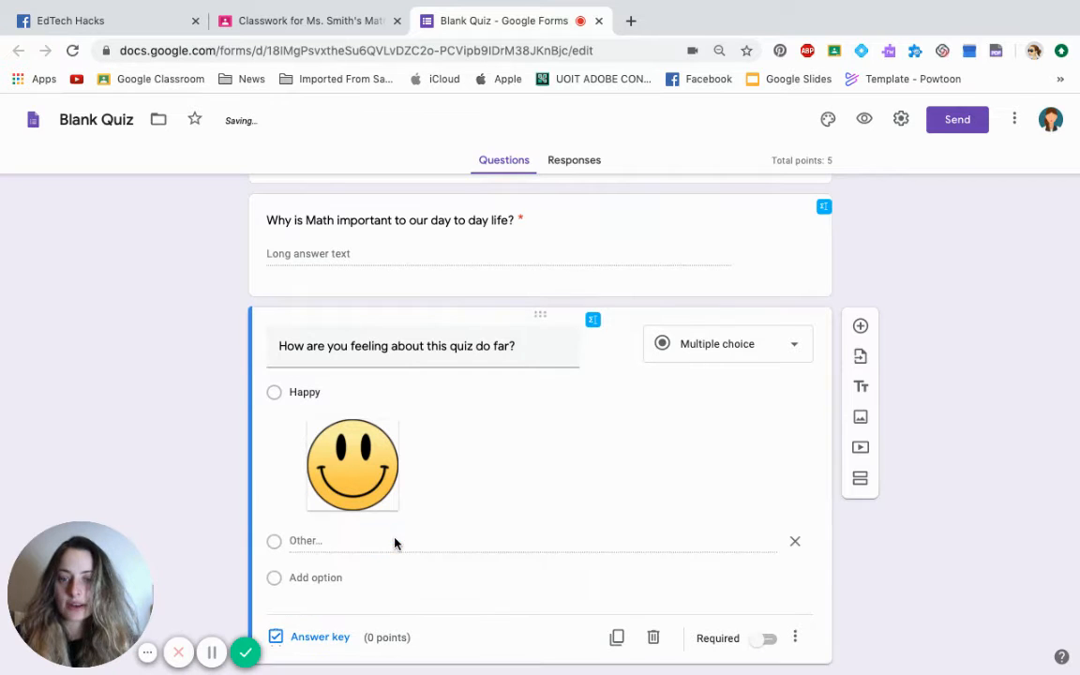
left_click(309, 578)
type("Sad")
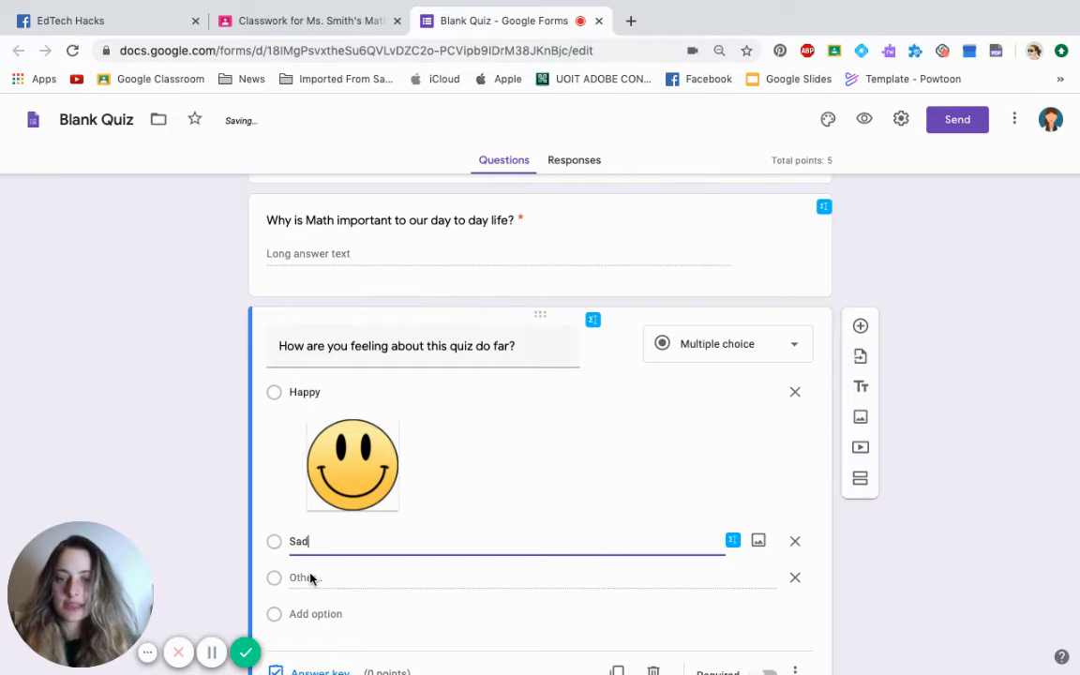
Step: Insert the first "sad face" picture from Google image search into the "Sad" option and make the question required
left_click(757, 540)
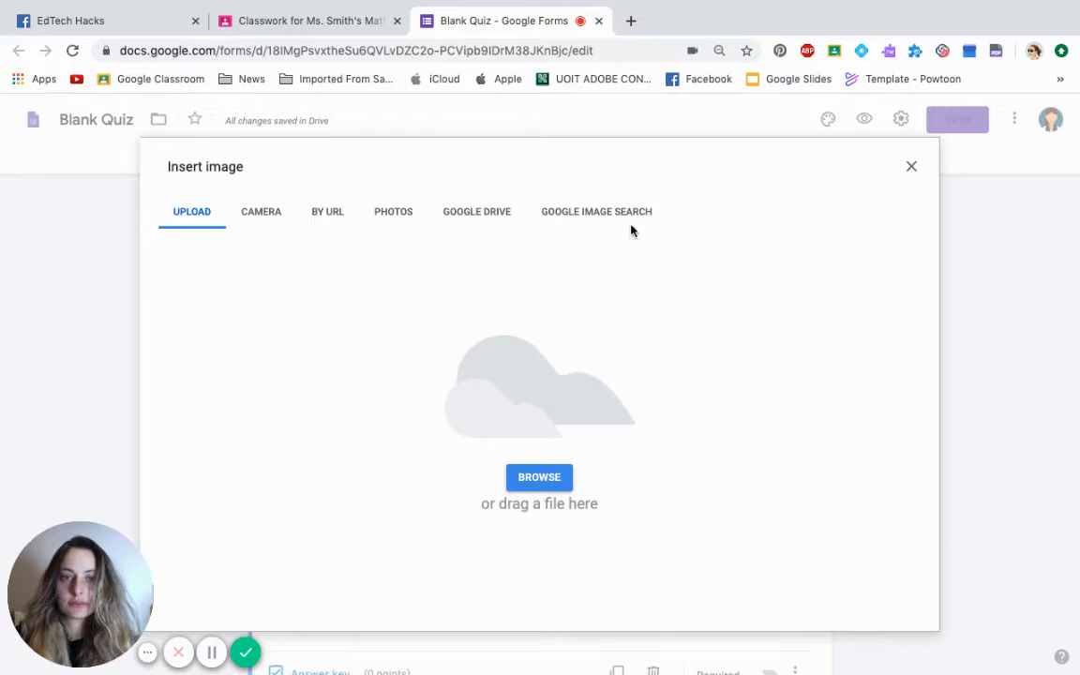
left_click(621, 215)
type("s")
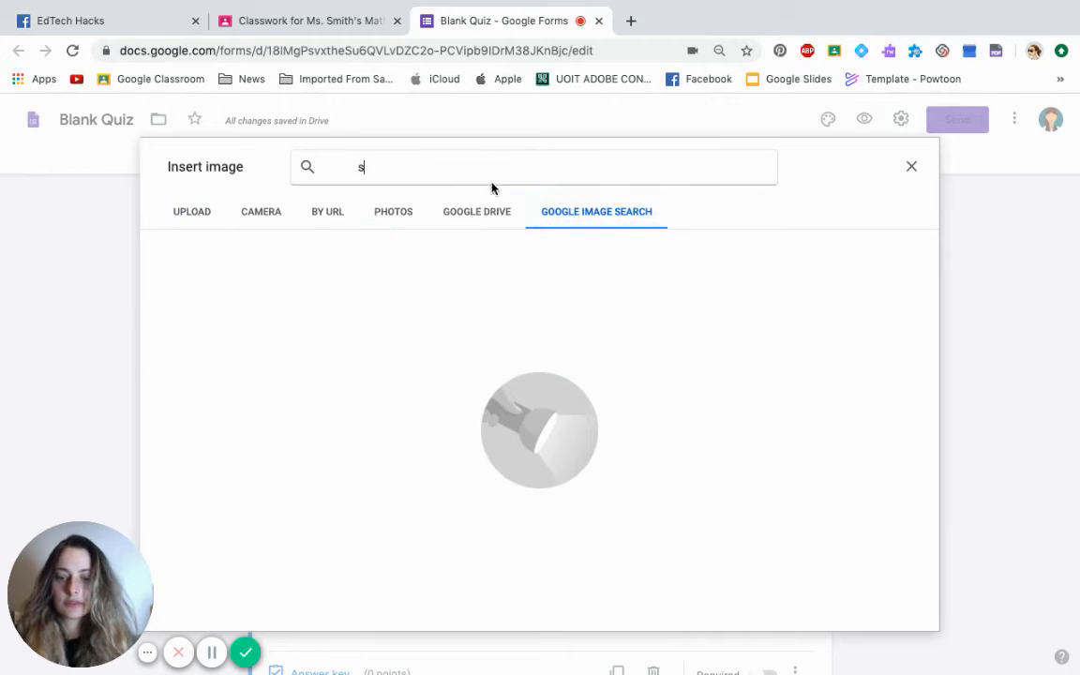
type("ad face")
key("Return")
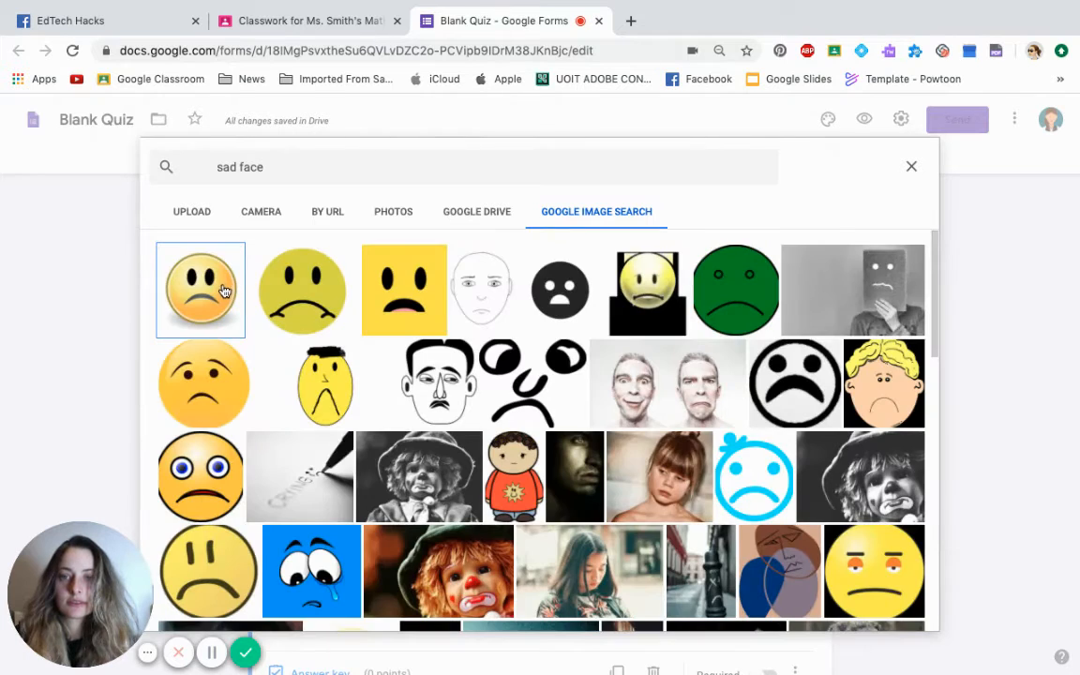
left_click(221, 296)
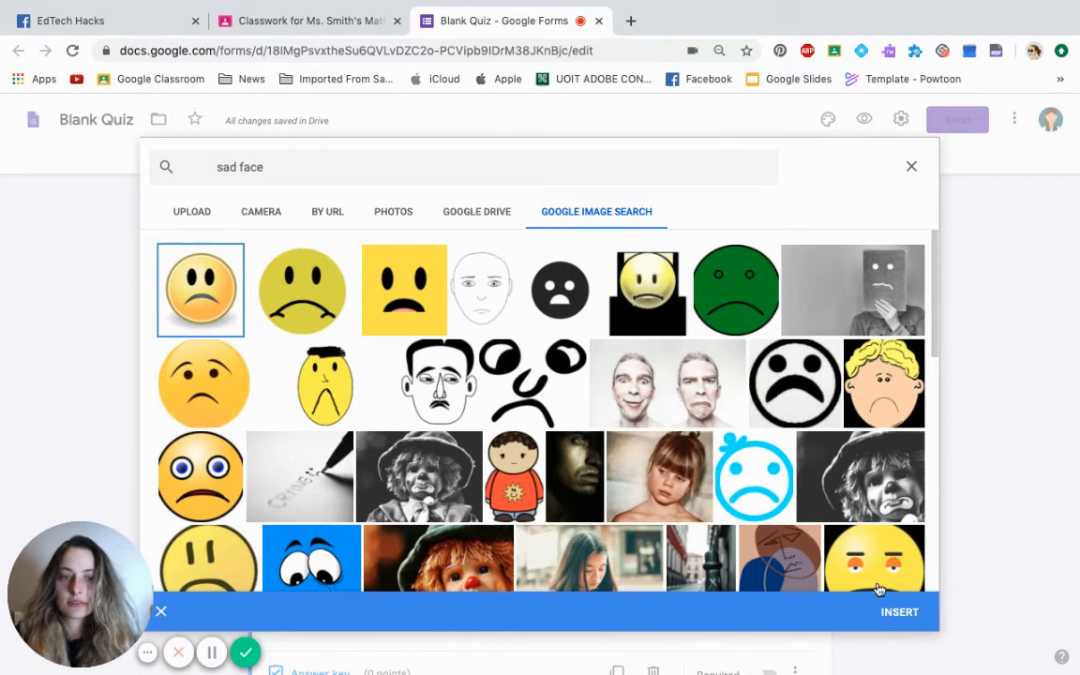
left_click(893, 613)
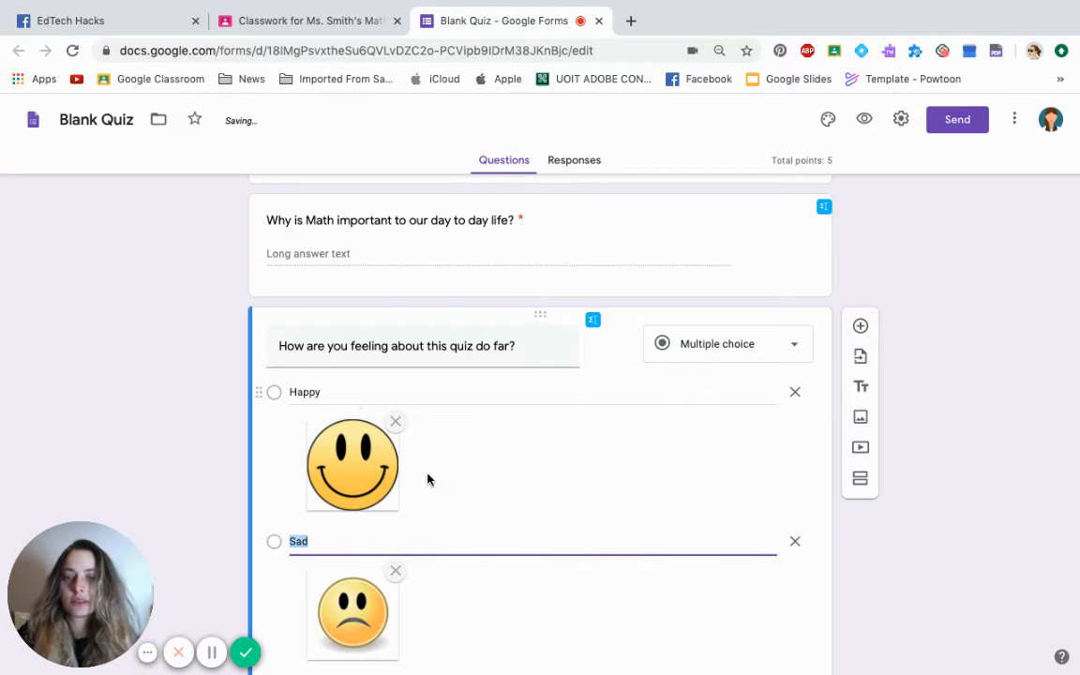
scroll(433, 464, "down", 3)
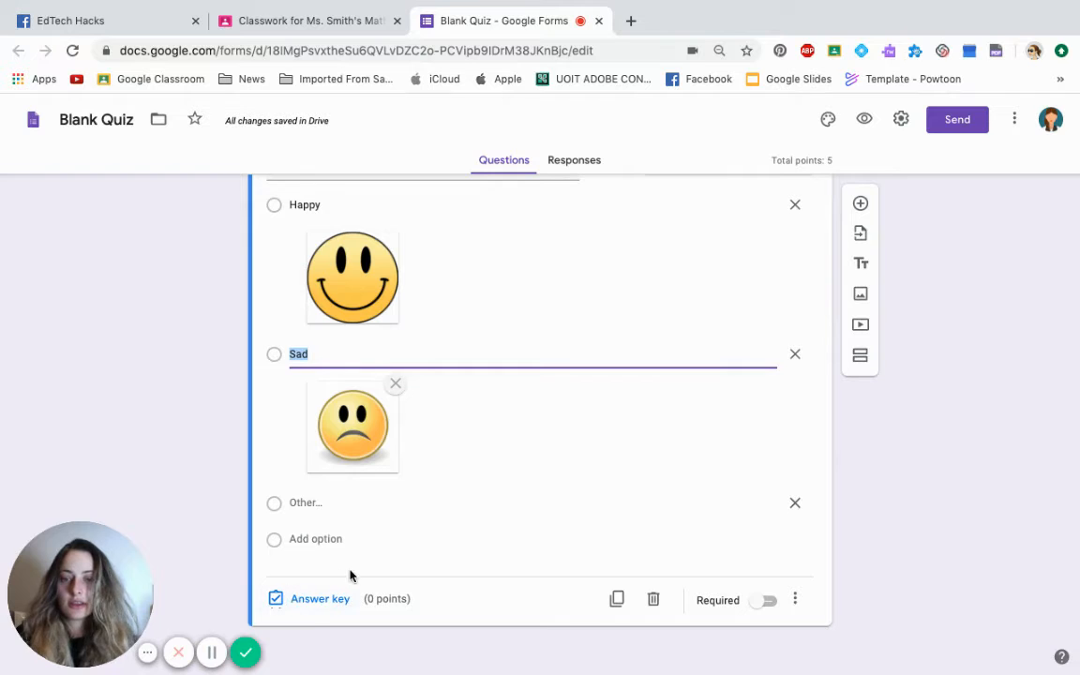
left_click(759, 604)
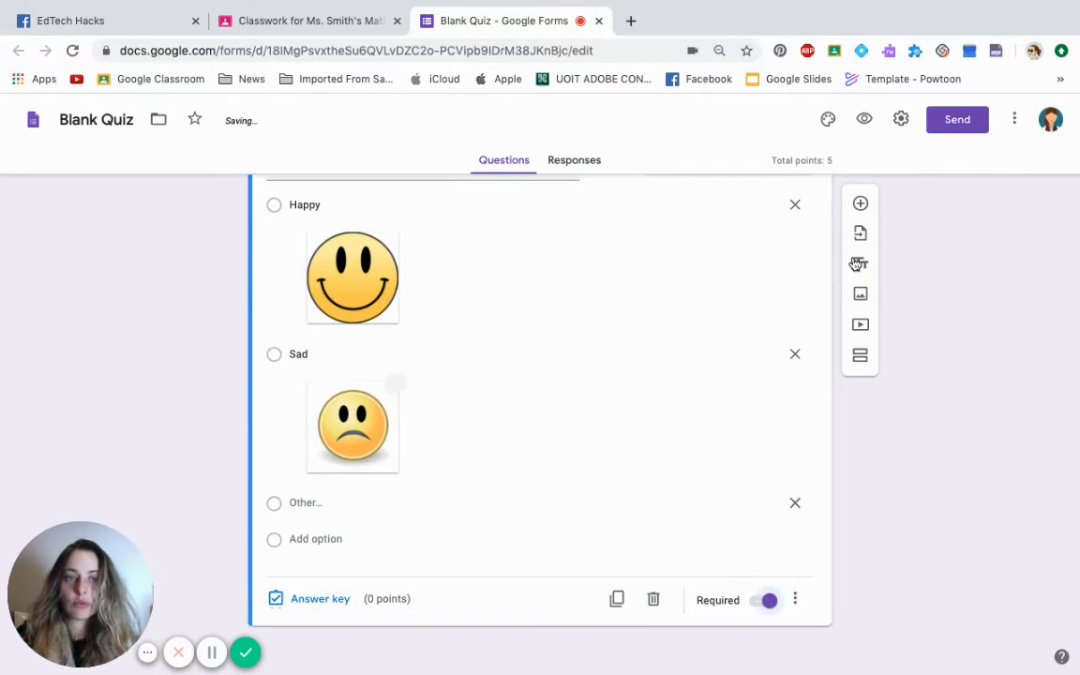
Step: Add a new blank question below the quiz-feeling question
left_click(861, 205)
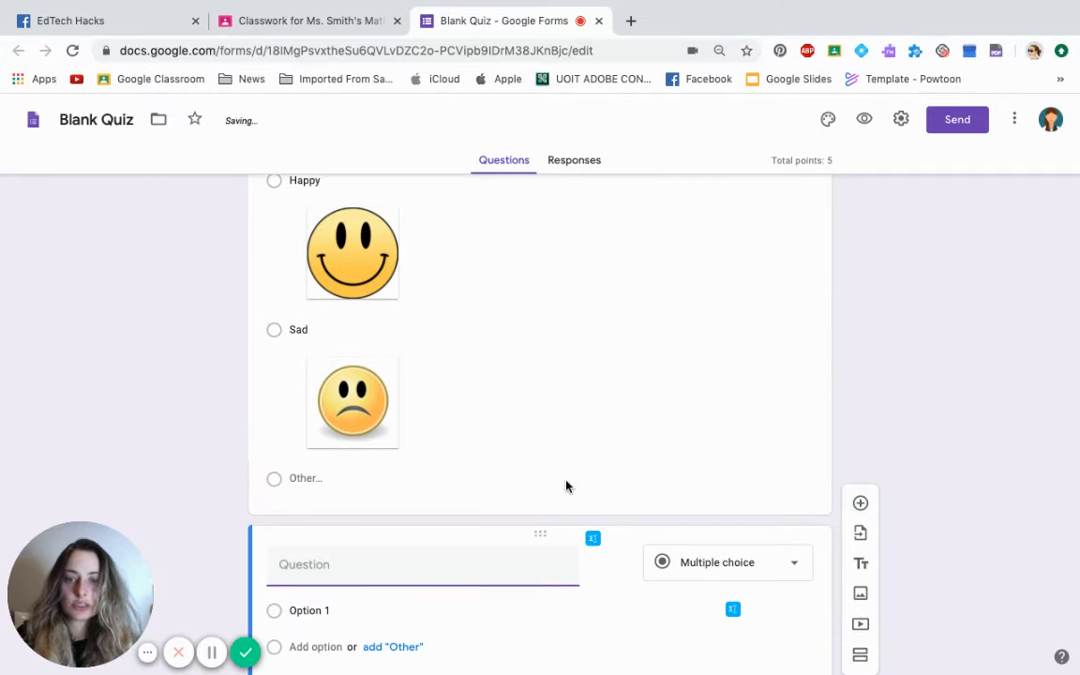
scroll(566, 487, "down", 1)
scroll(565, 487, "down", 1)
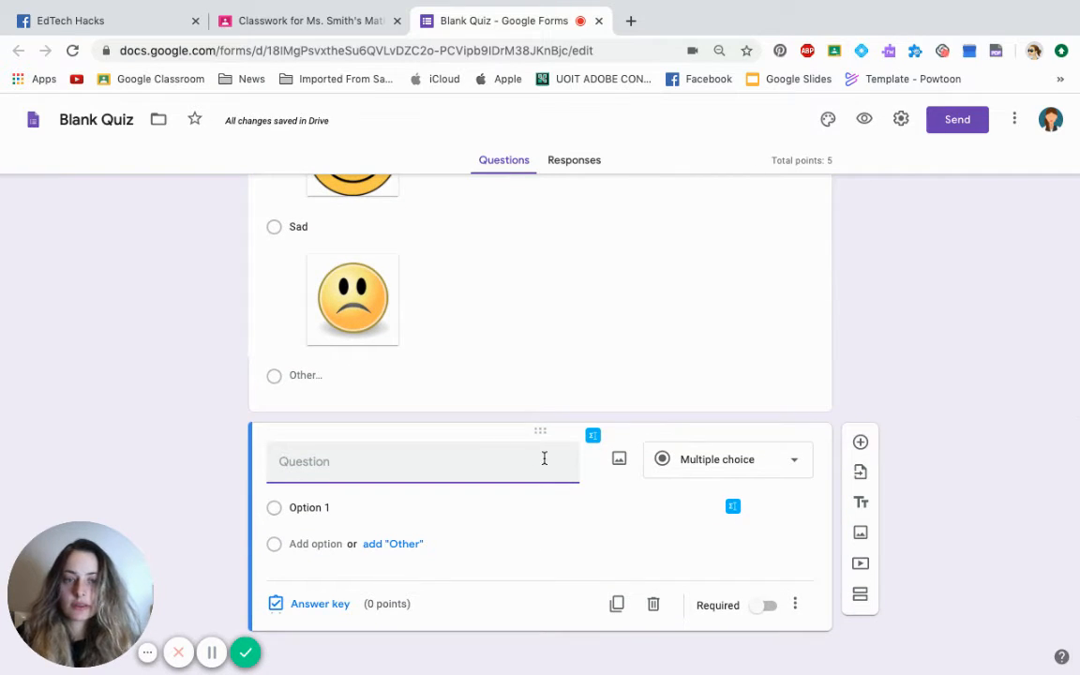
Step: Search YouTube for "basic math video" and insert "Math Videos: How To Learn Basic Arithmetic Fast - Online Tutorial Lessons" below the blank question
left_click(860, 565)
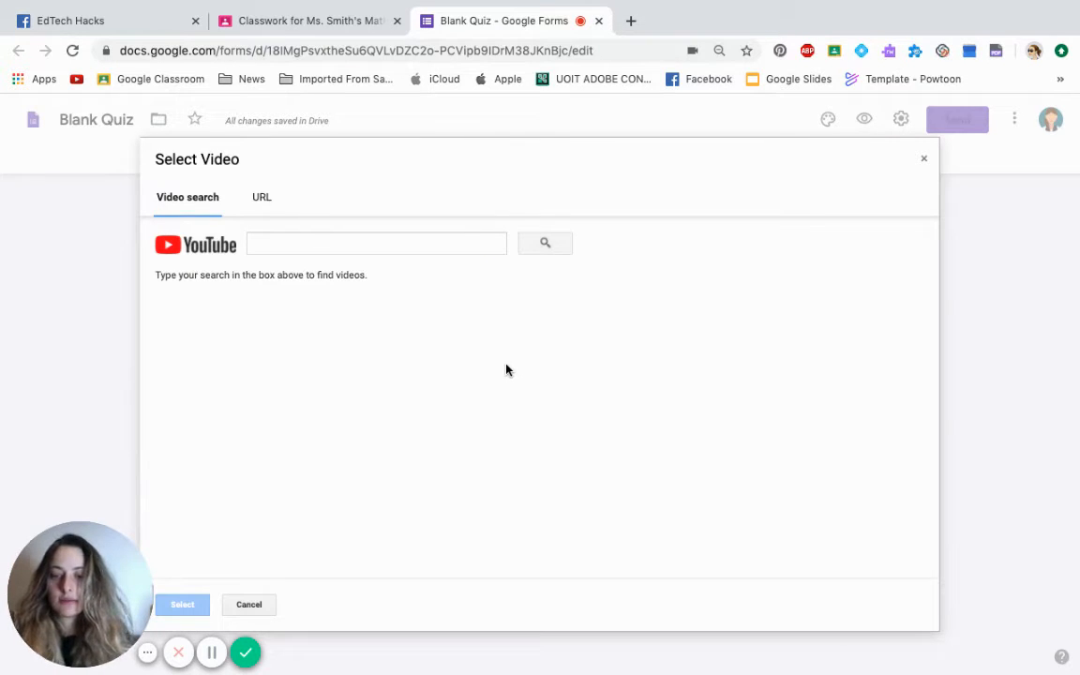
left_click(384, 245)
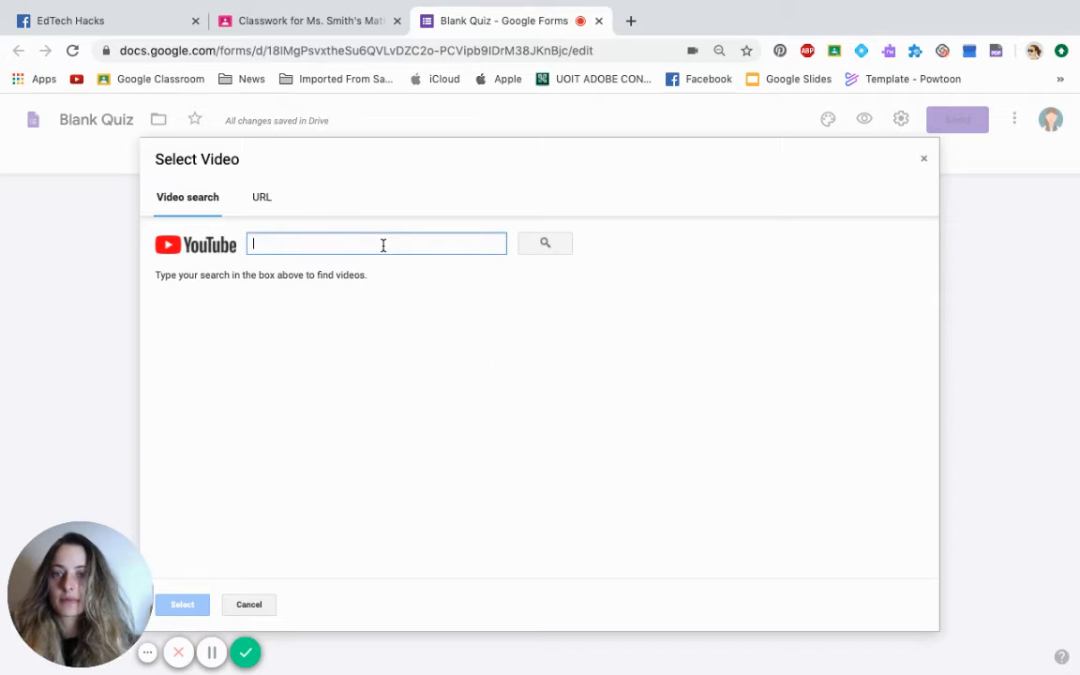
type("basic math ")
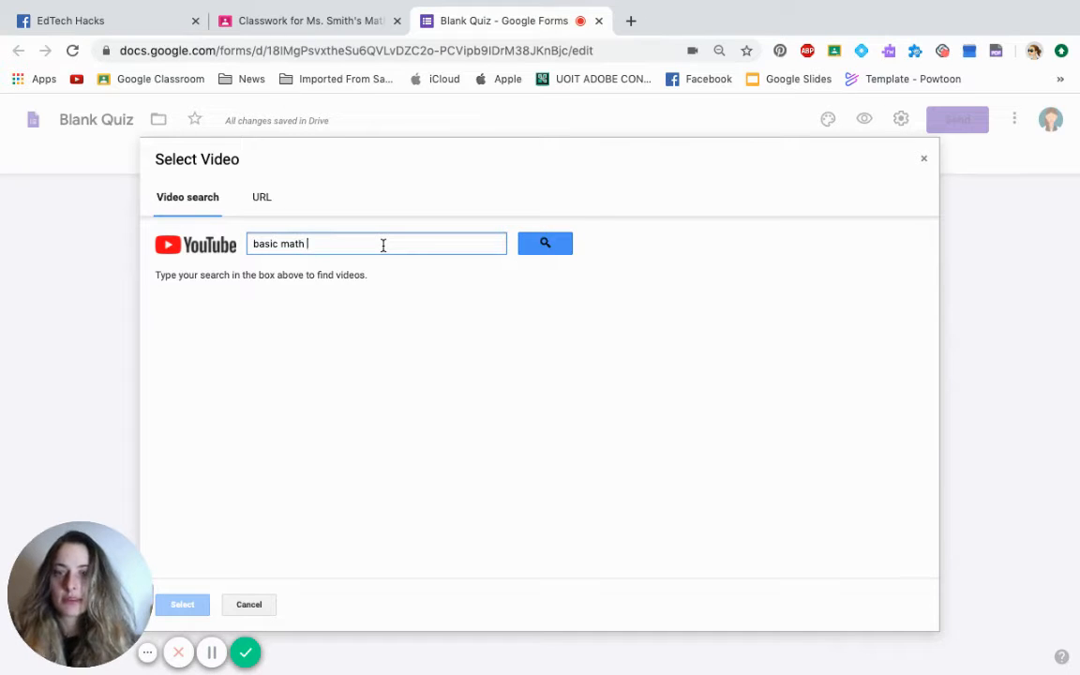
type("video")
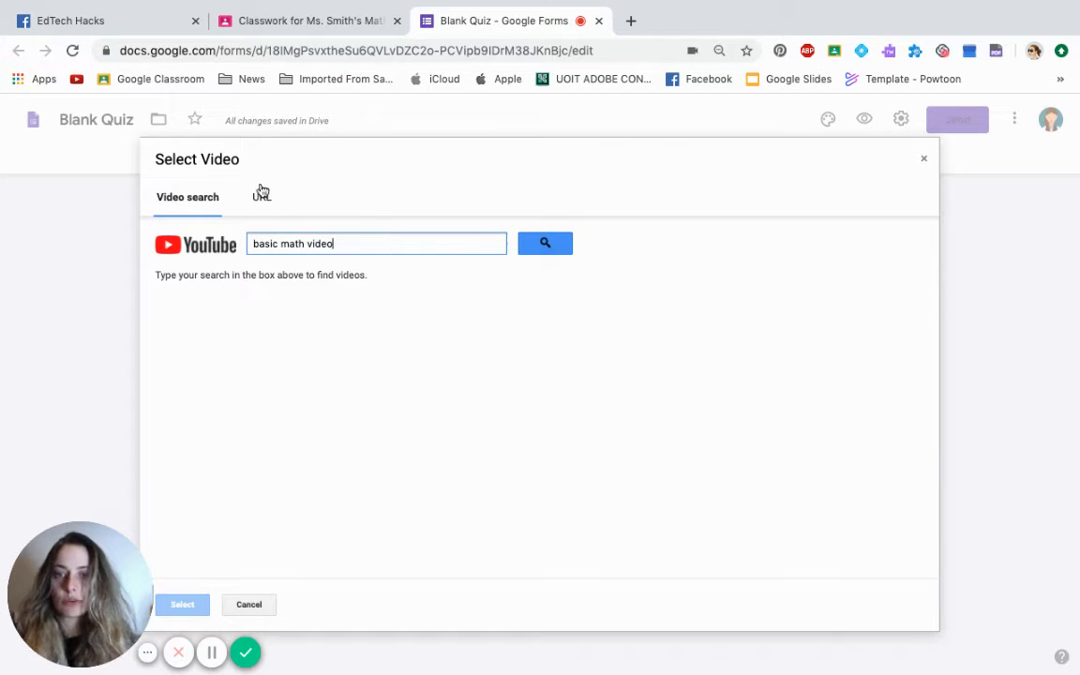
left_click(543, 244)
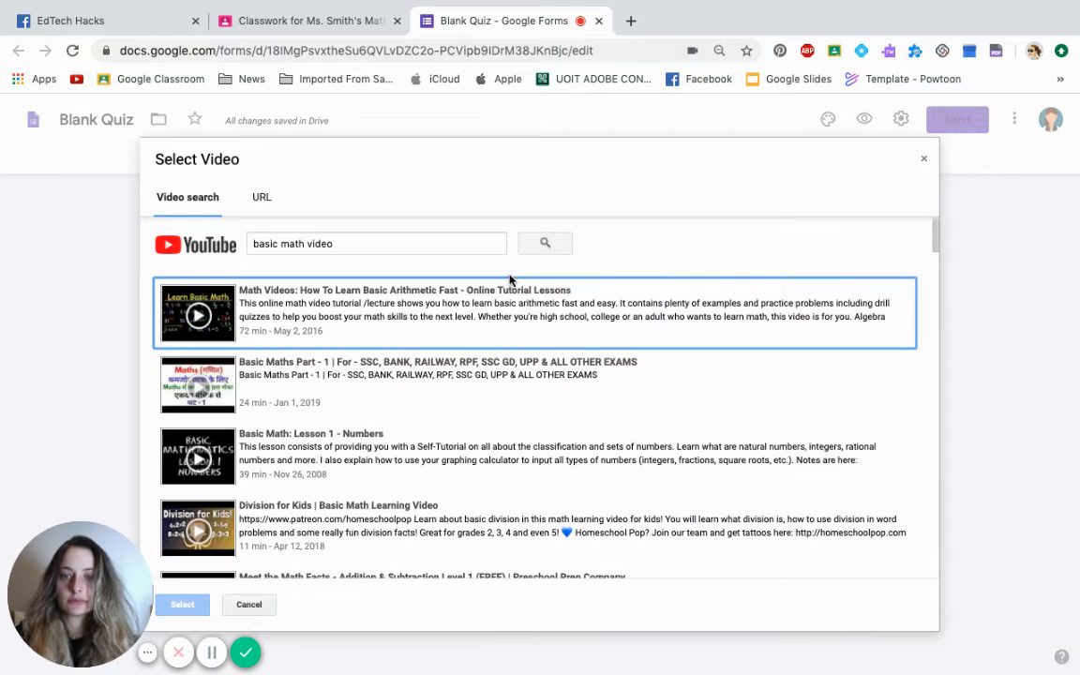
left_click(305, 298)
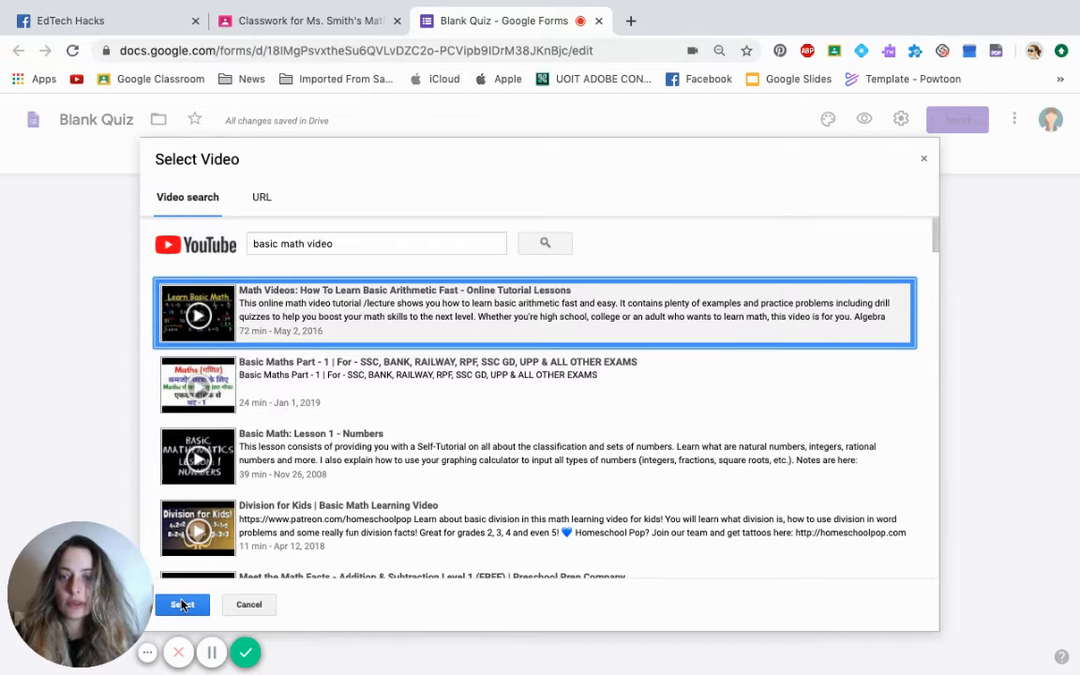
left_click(182, 605)
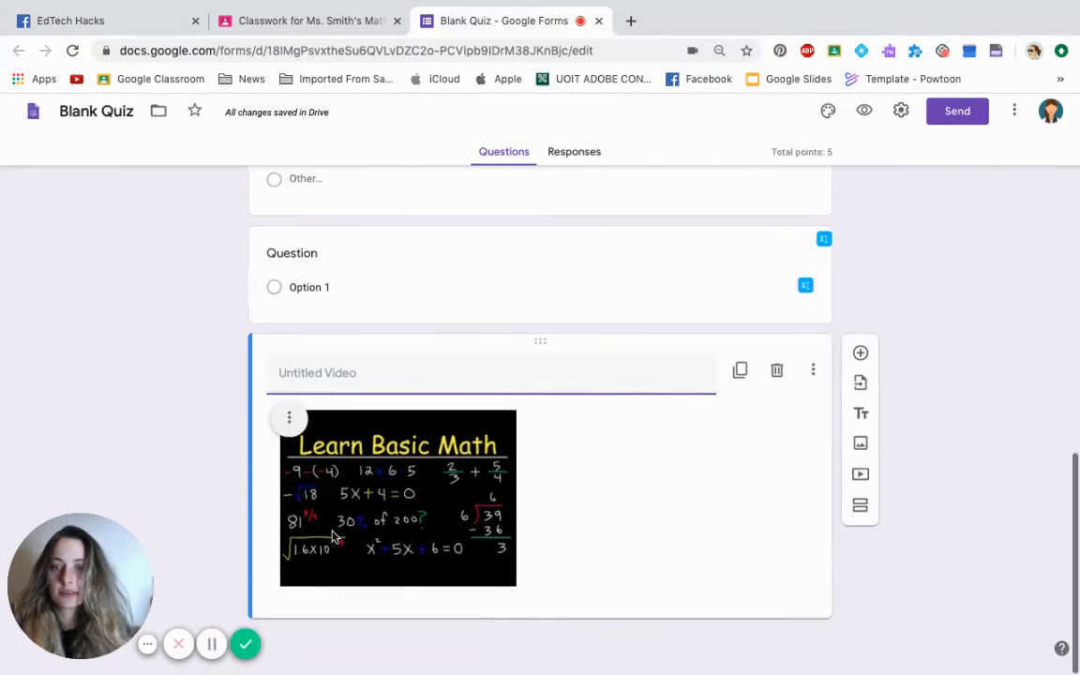
Step: Title the blank question "Based on the video, why is basic math important?" and set its answer type to Paragraph
scroll(334, 537, "up", 1)
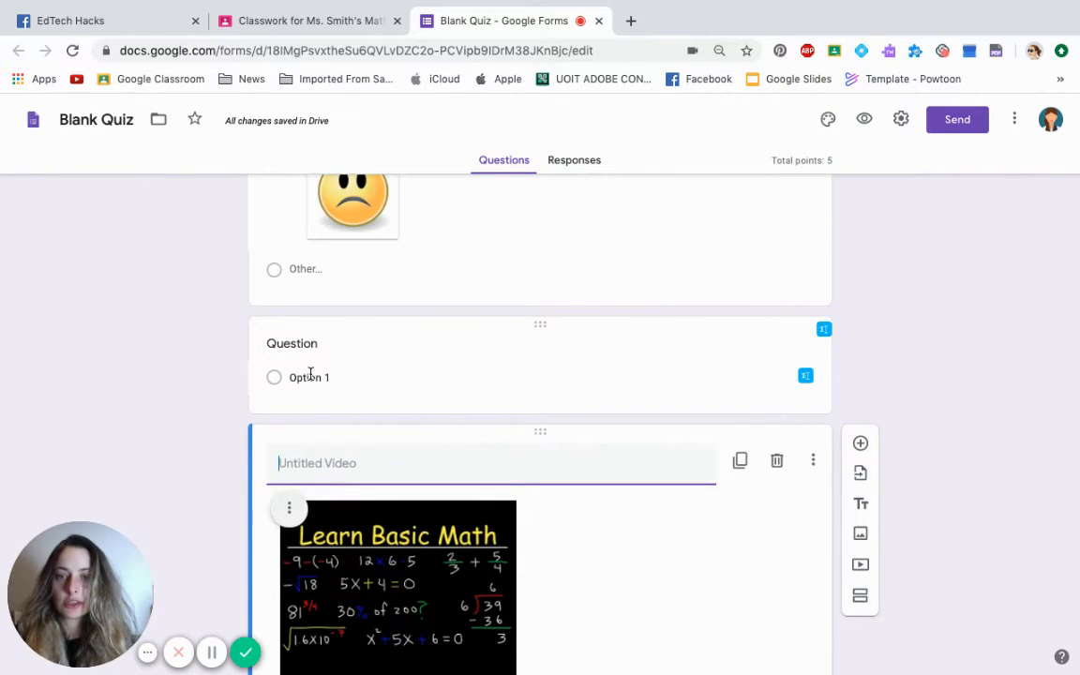
left_click(310, 374)
left_click(307, 357)
type("Based")
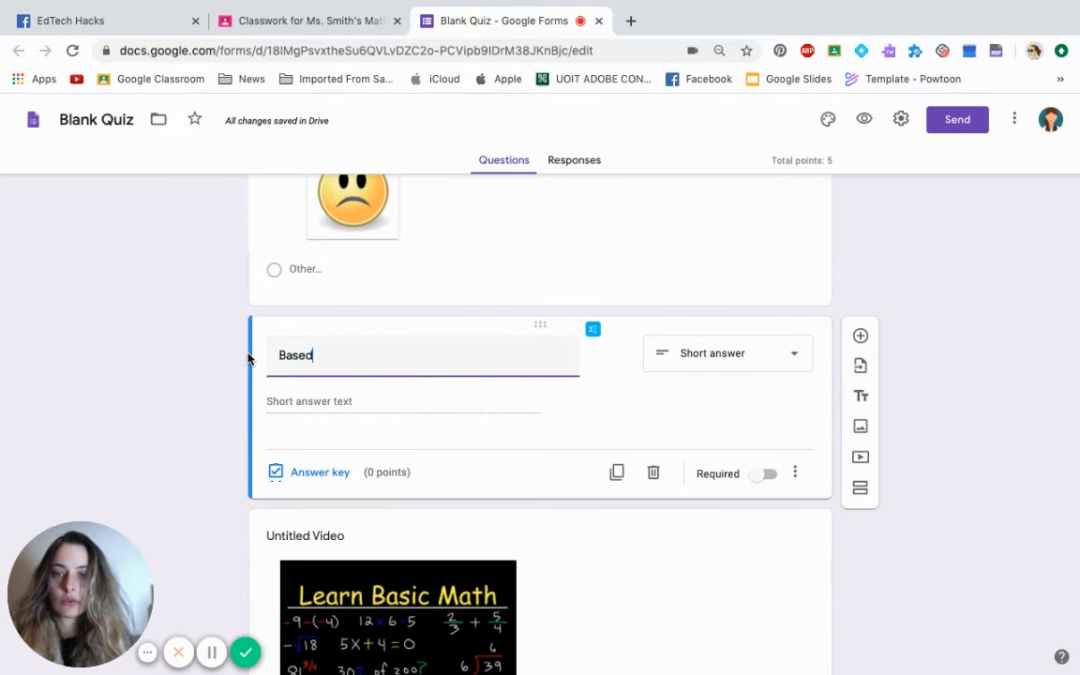
type(" on the video")
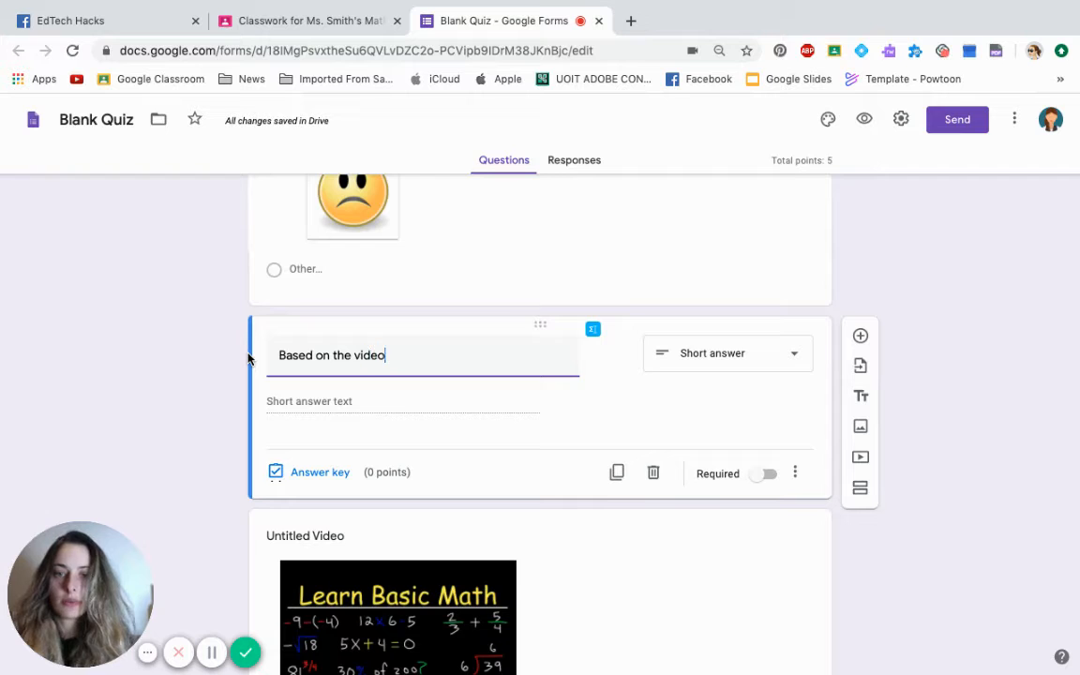
type(", ")
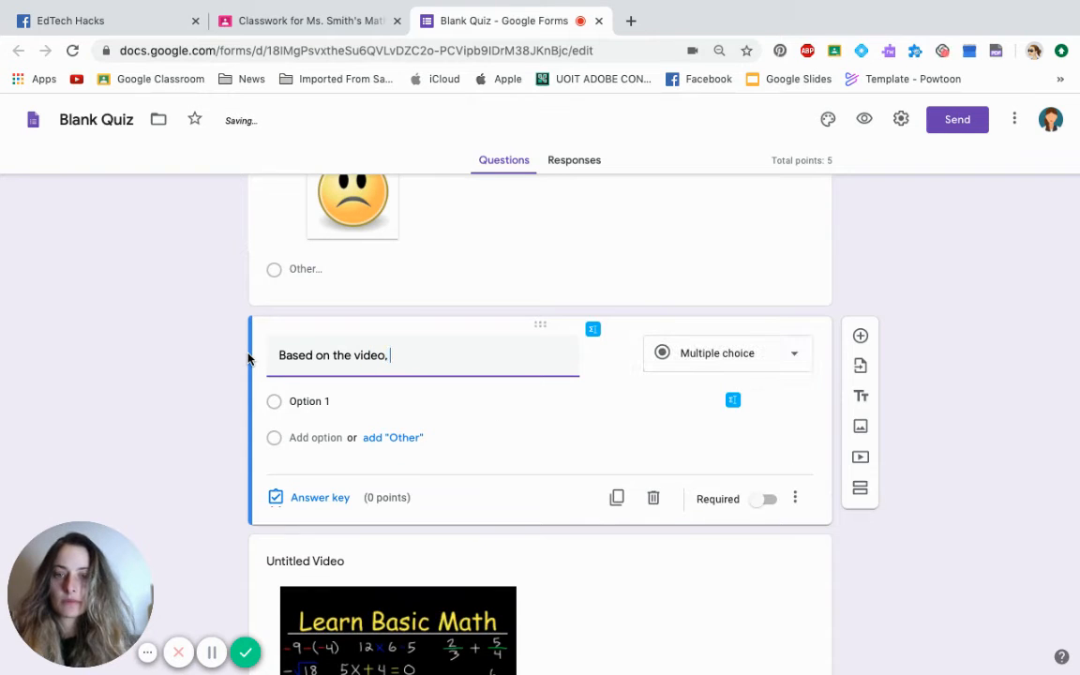
type("wh")
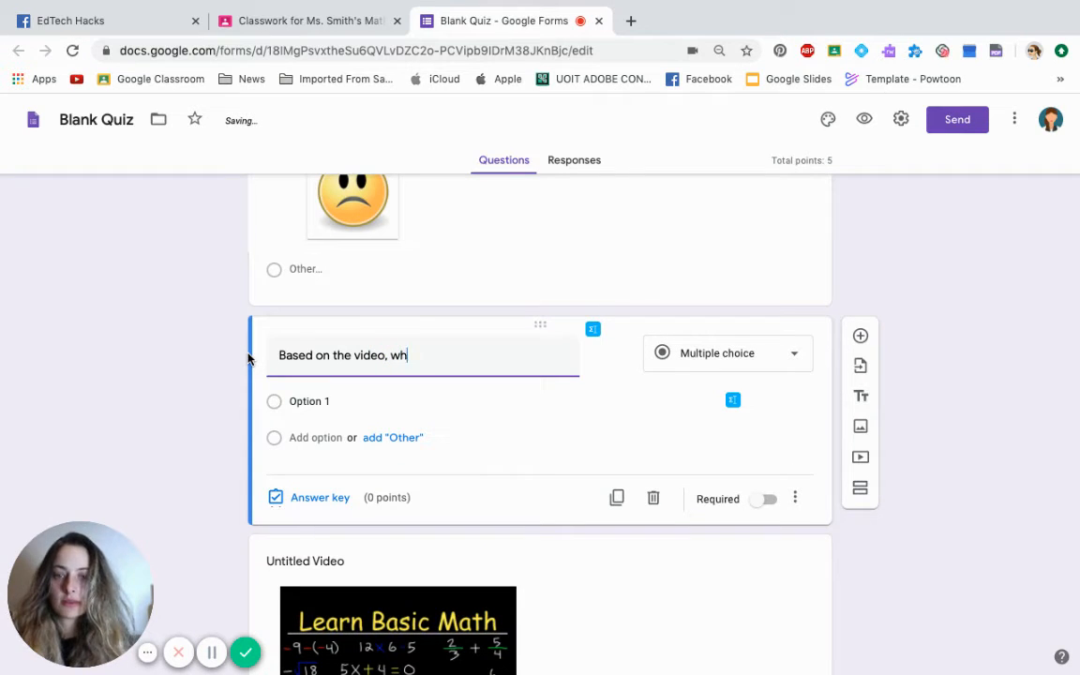
type("ty is basic math important")
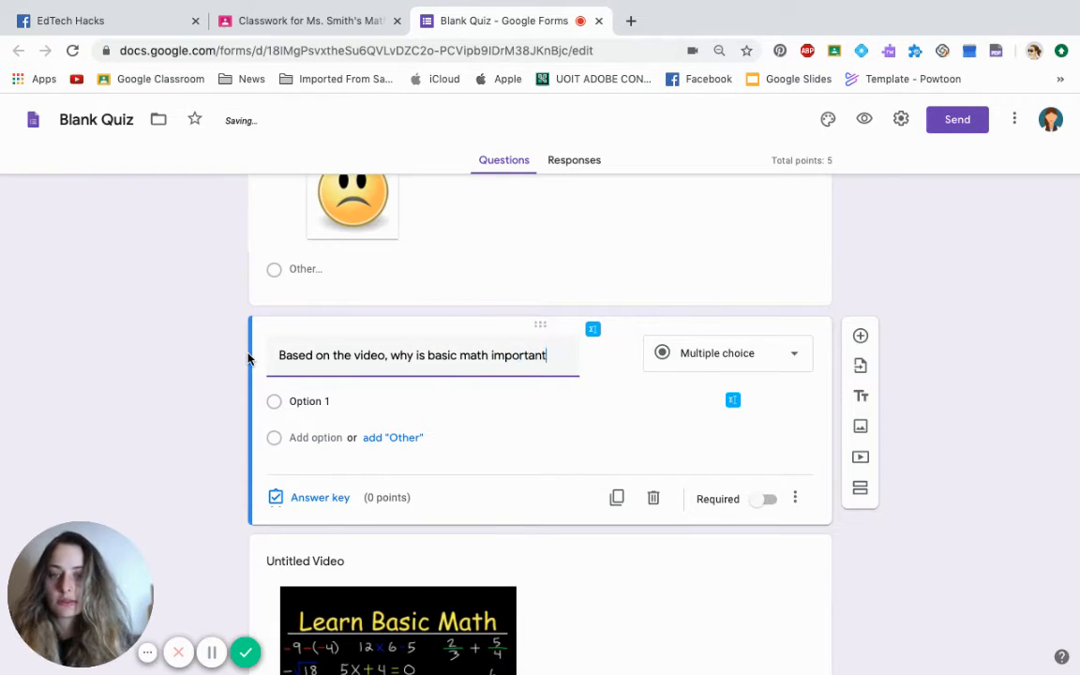
type("?")
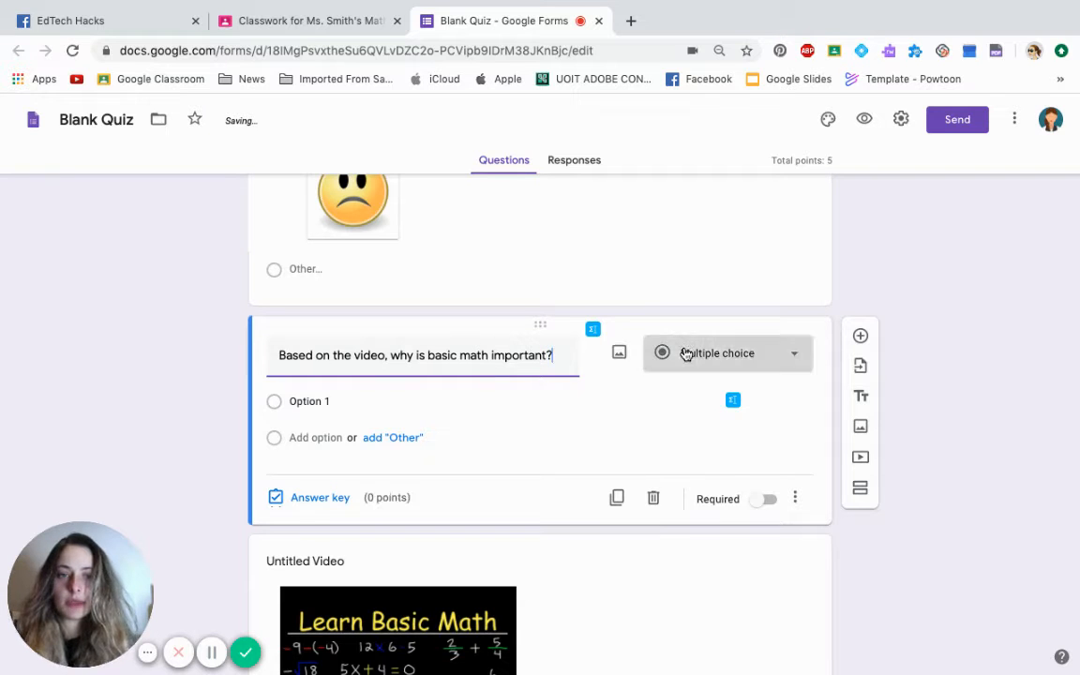
left_click(687, 353)
left_click(710, 263)
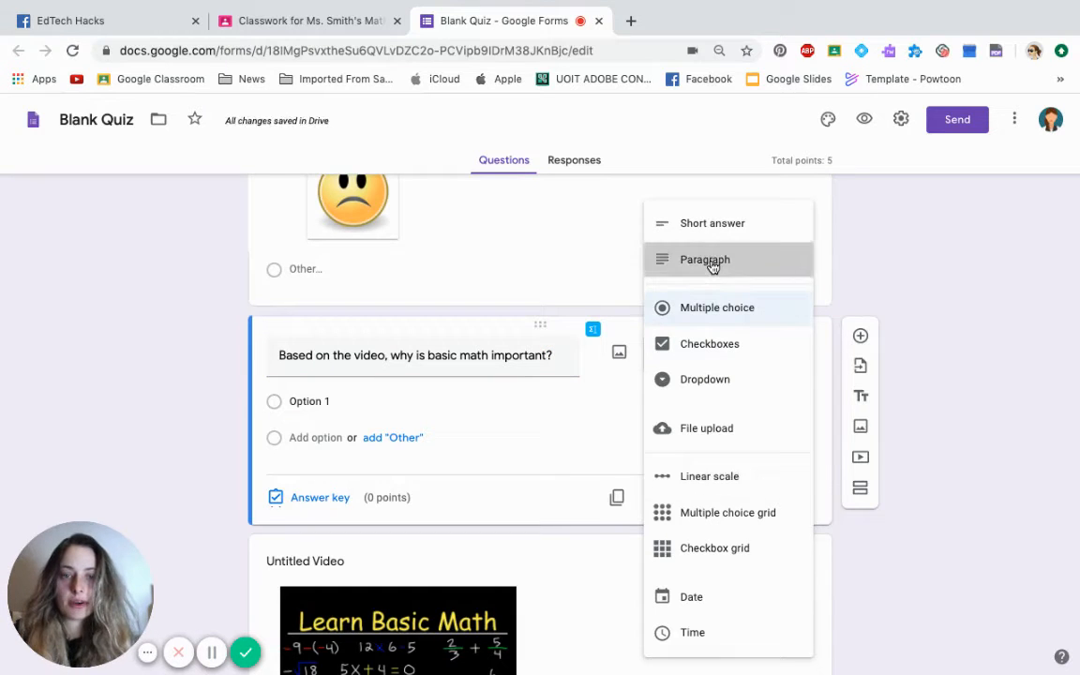
Step: Move the video above the basic-math question and title it "Watch the video and answer question below"
scroll(514, 499, "down", 1)
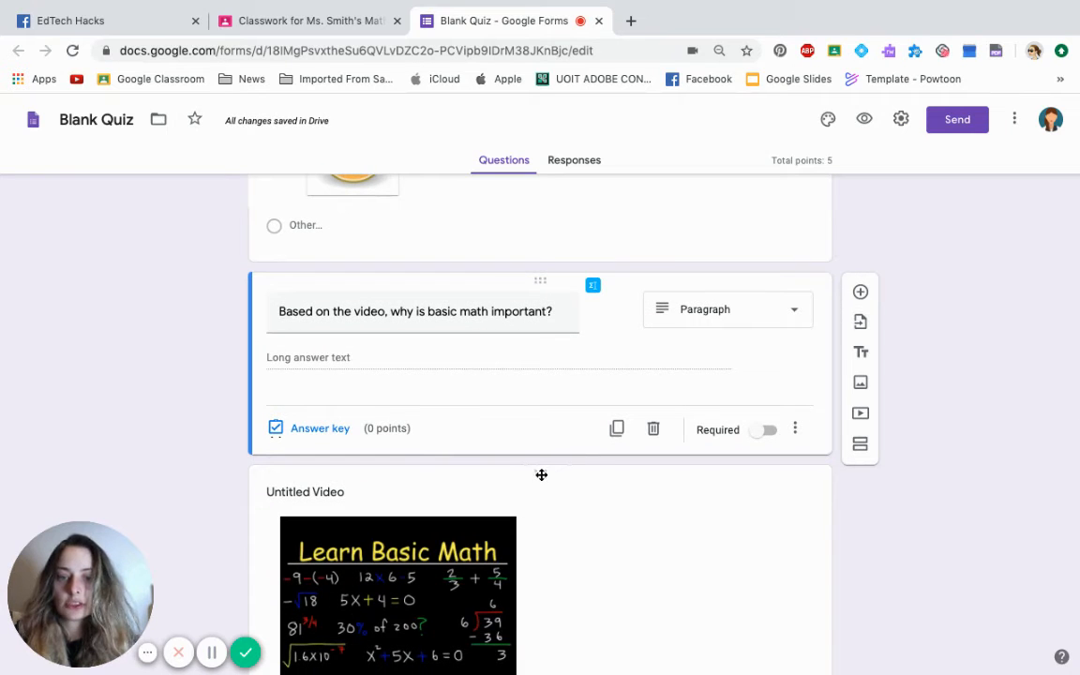
left_click_drag(542, 476, 525, 333)
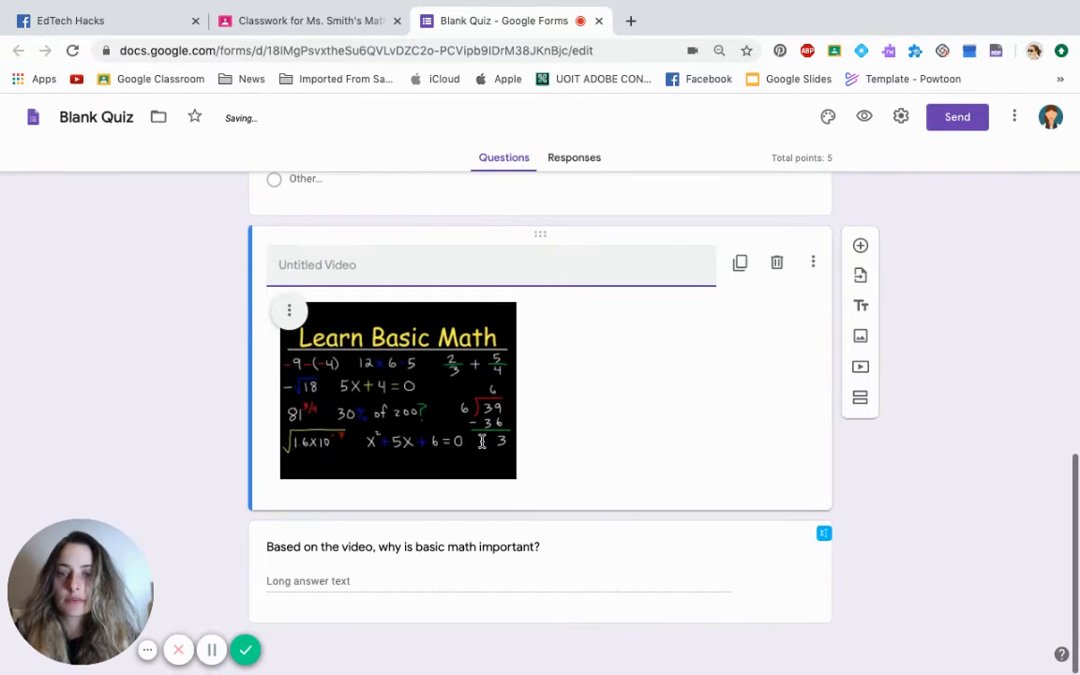
type("Wa")
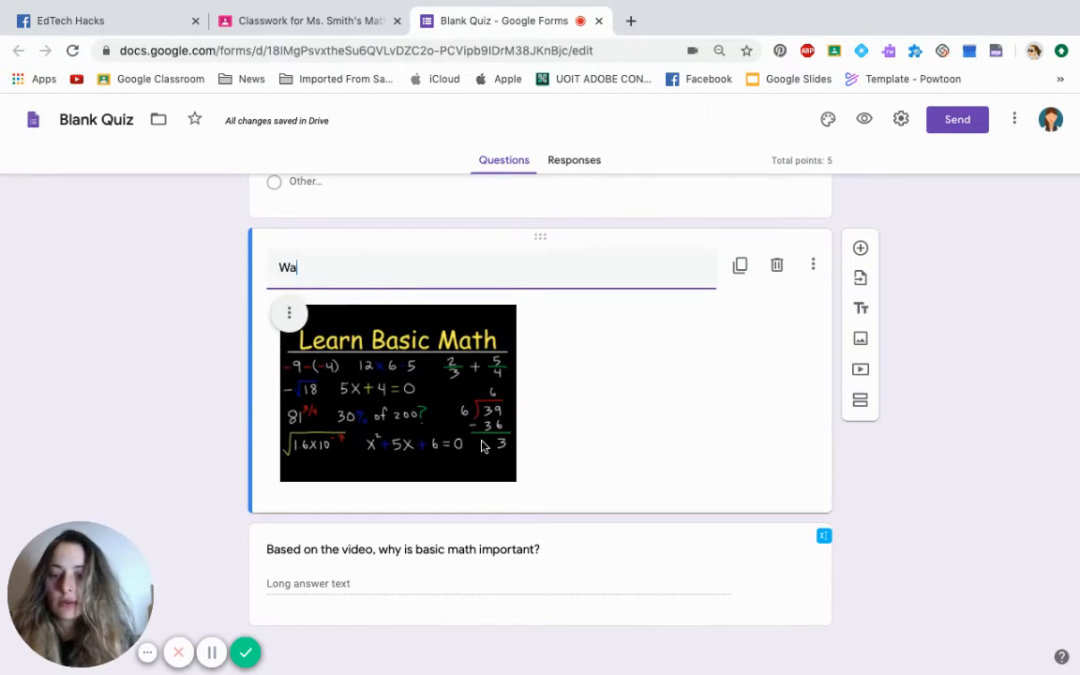
type("tch the video ")
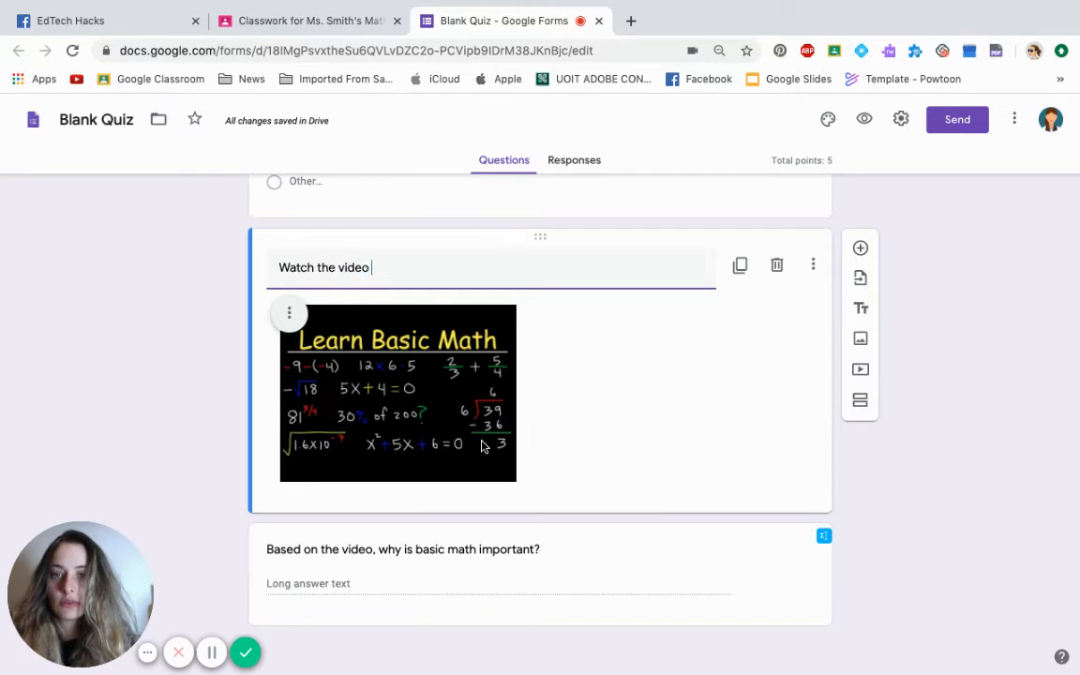
type("and answer questio")
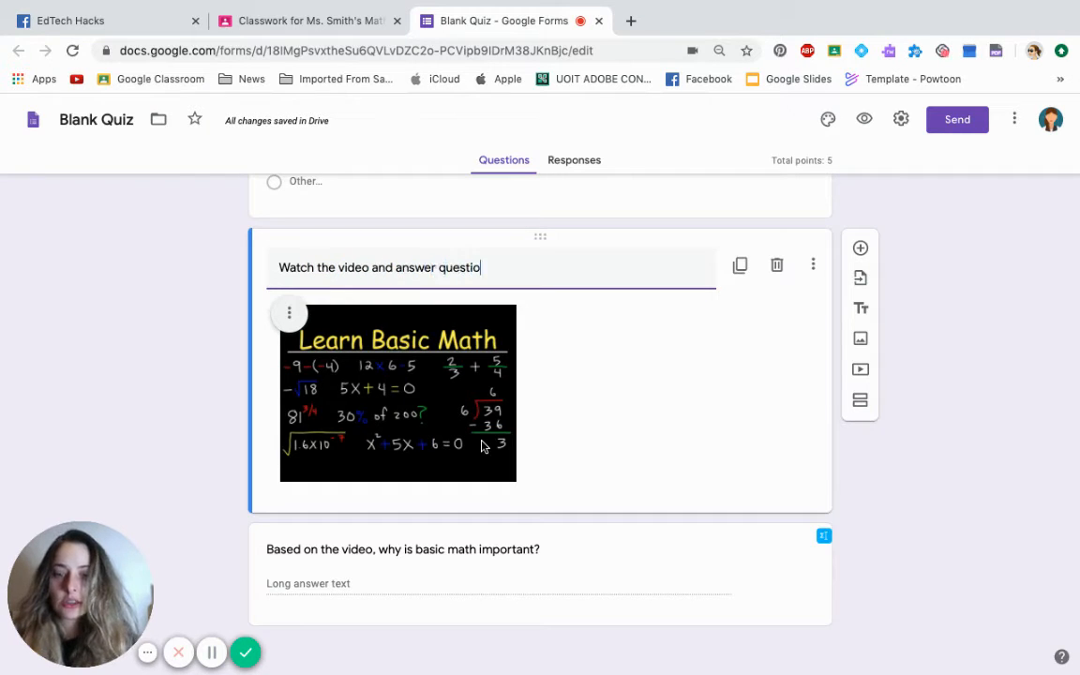
type("low")
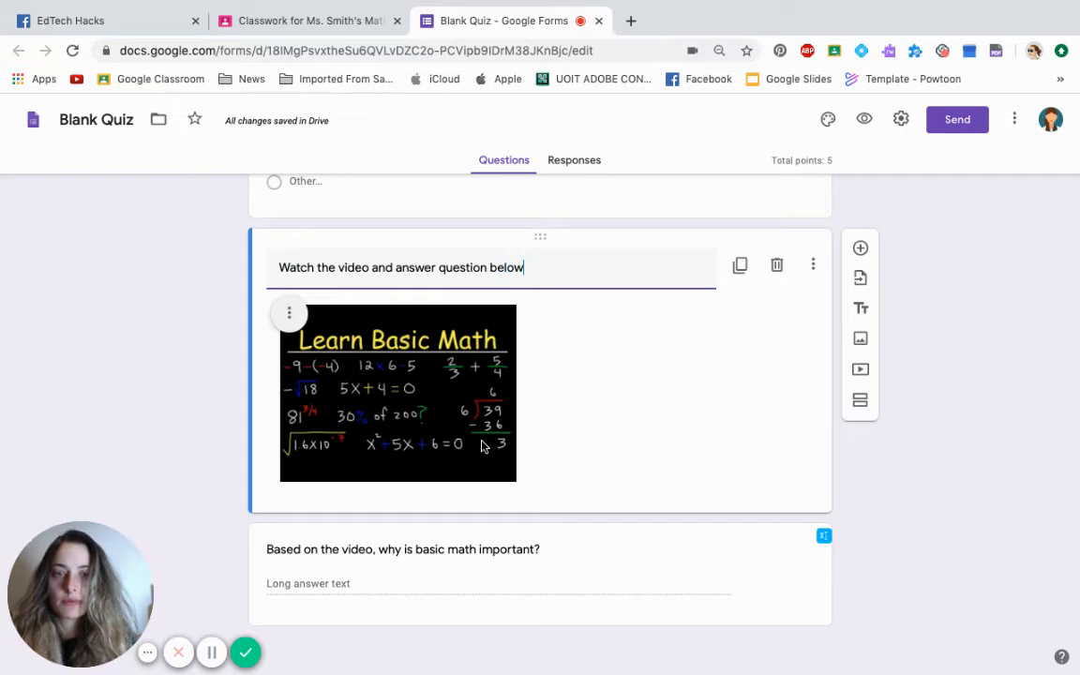
Step: Assign 4 points to the question about why basic math is important
left_click(598, 557)
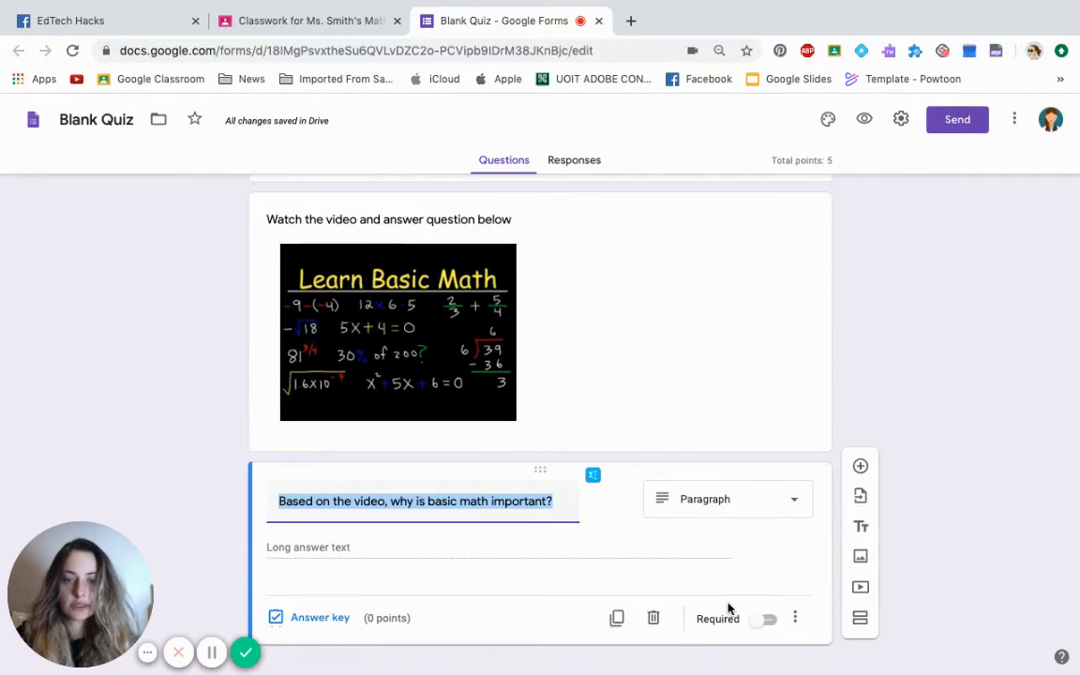
left_click(338, 620)
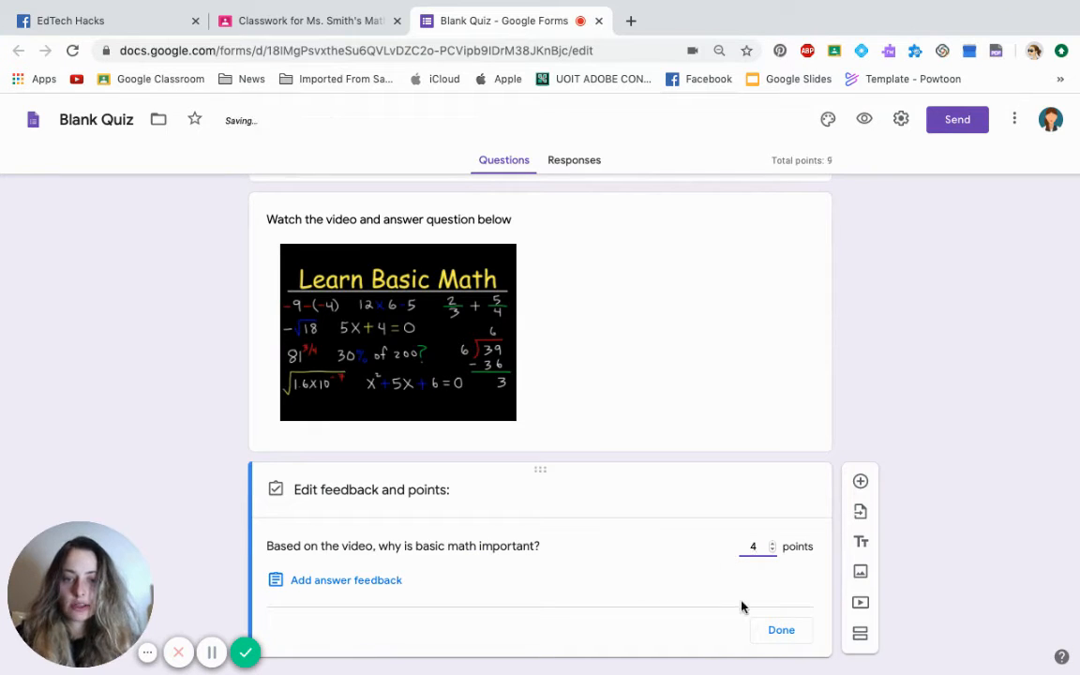
left_click(782, 631)
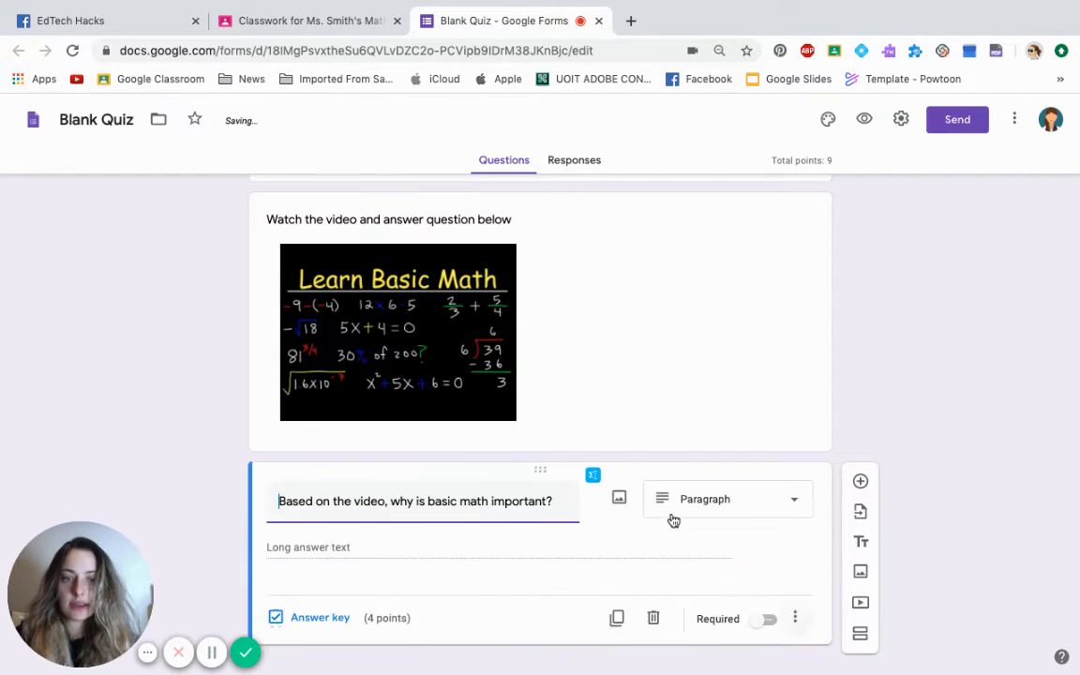
Step: Set the form's header image to the illustrated science lab glassware picture from the Work and School themes
scroll(672, 518, "down", 10)
scroll(671, 519, "down", 6)
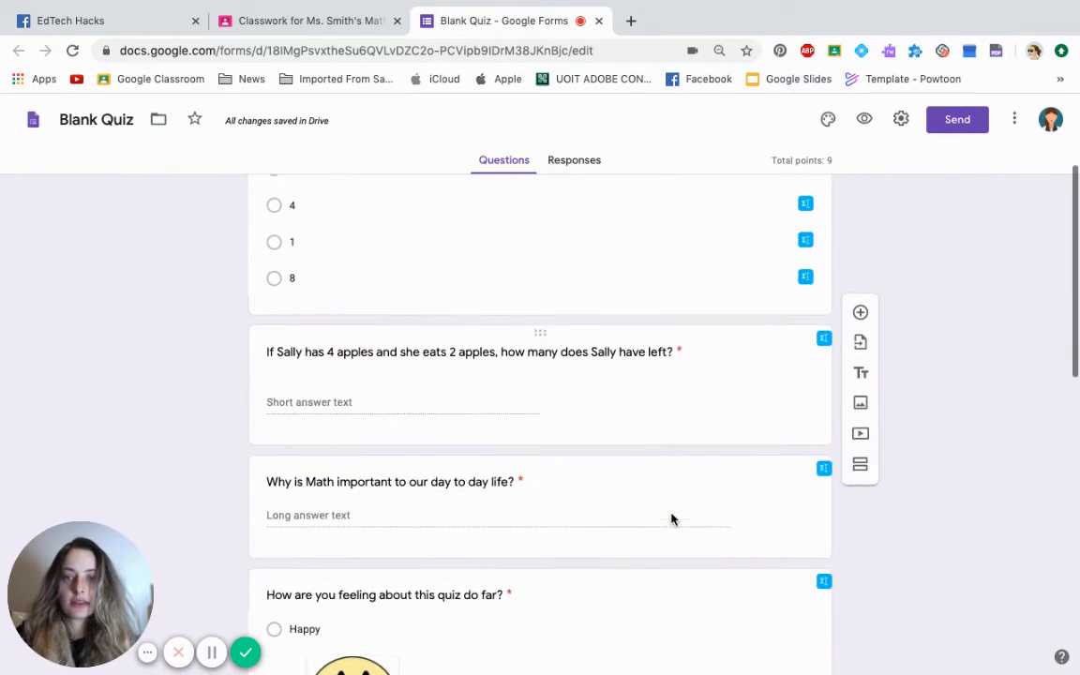
scroll(673, 519, "down", 4)
scroll(674, 516, "up", 15)
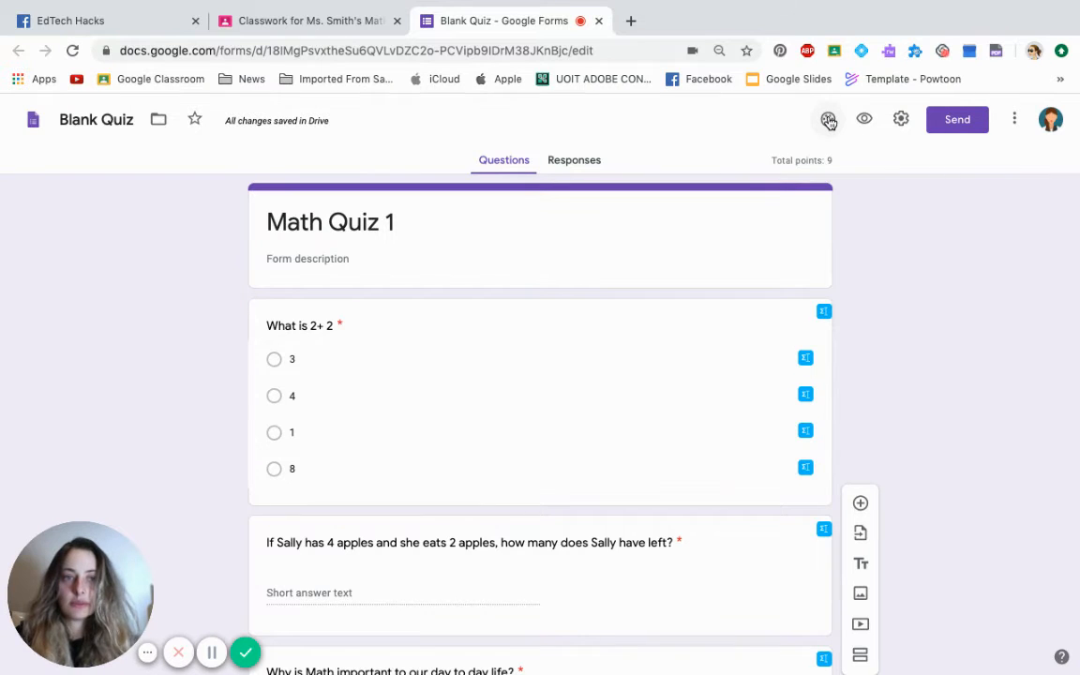
left_click(829, 121)
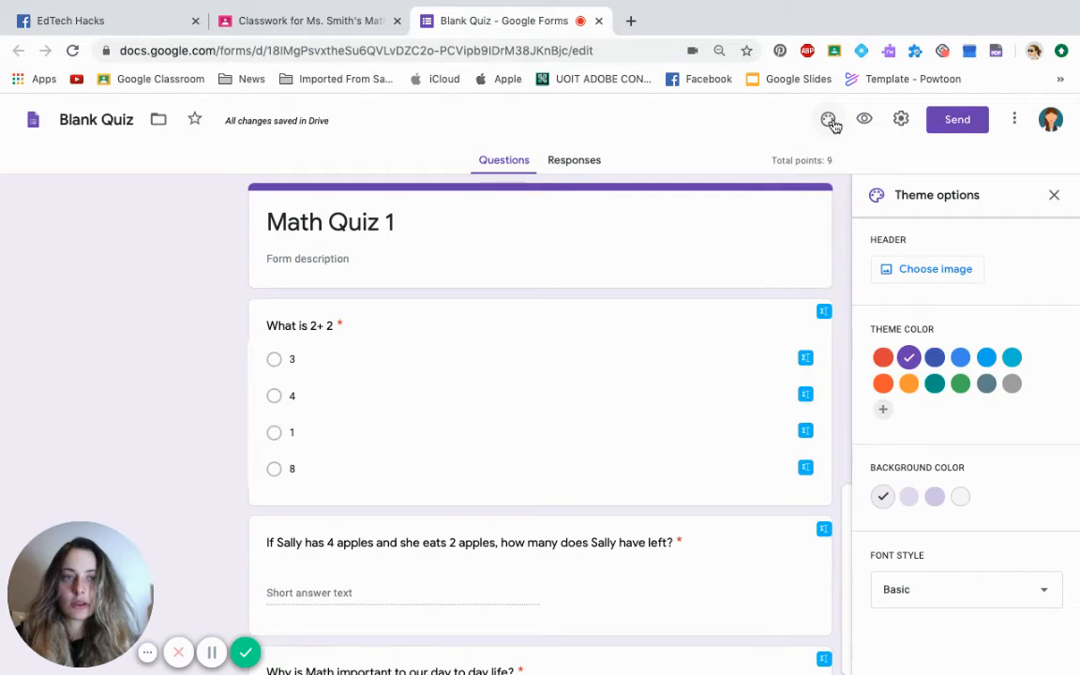
left_click(930, 271)
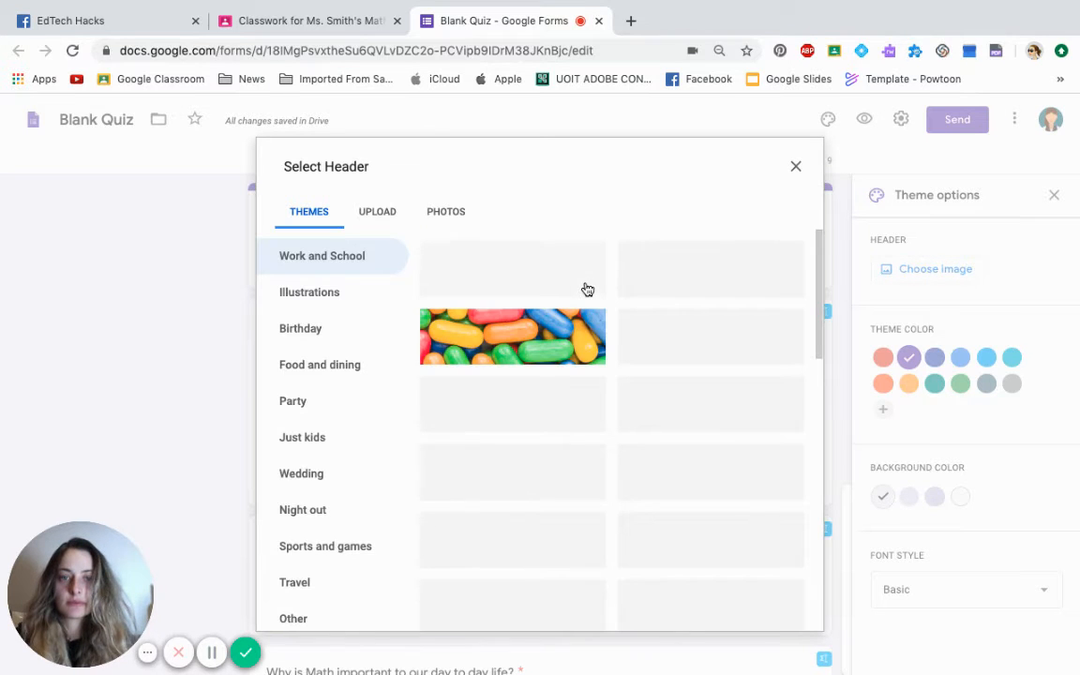
scroll(567, 417, "down", 5)
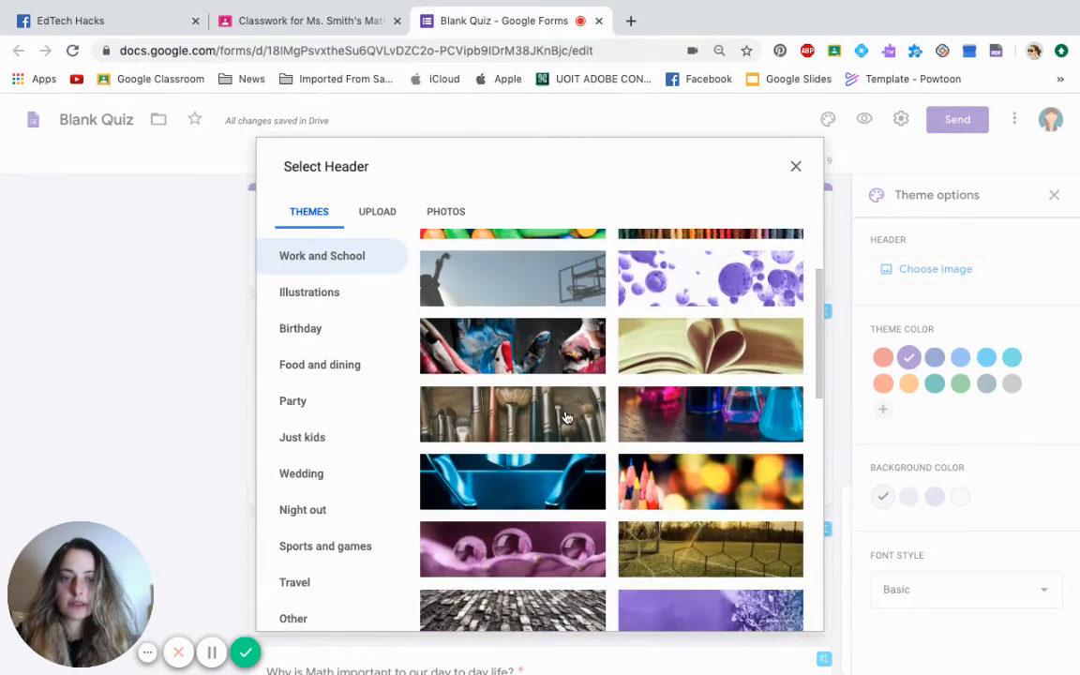
scroll(671, 459, "down", 5)
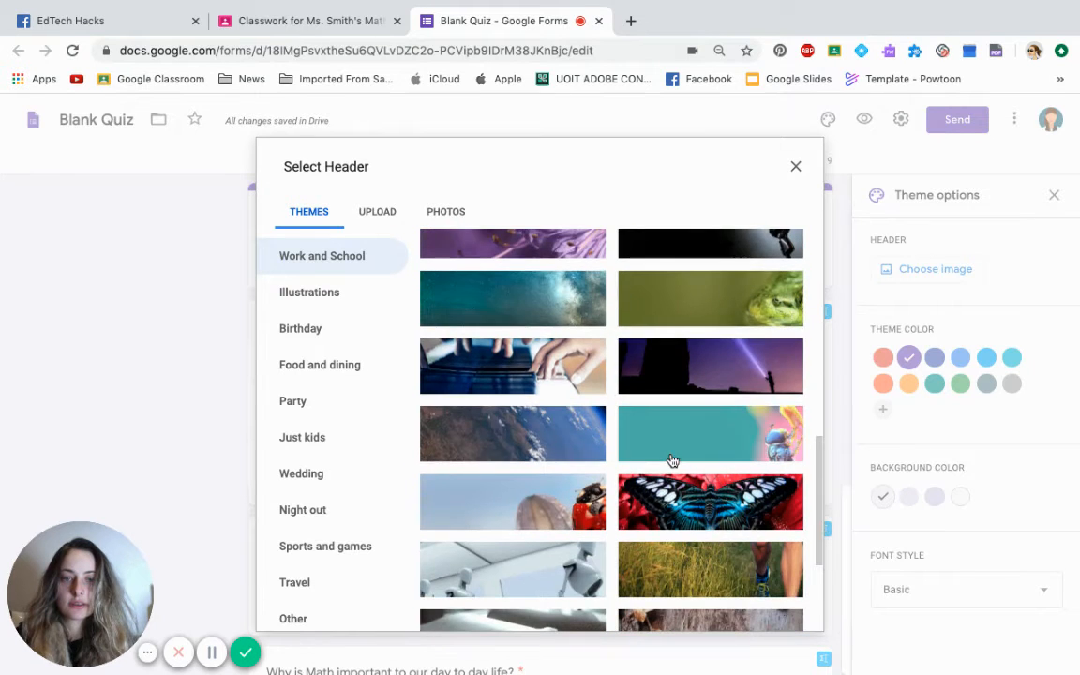
scroll(619, 375, "down", 3)
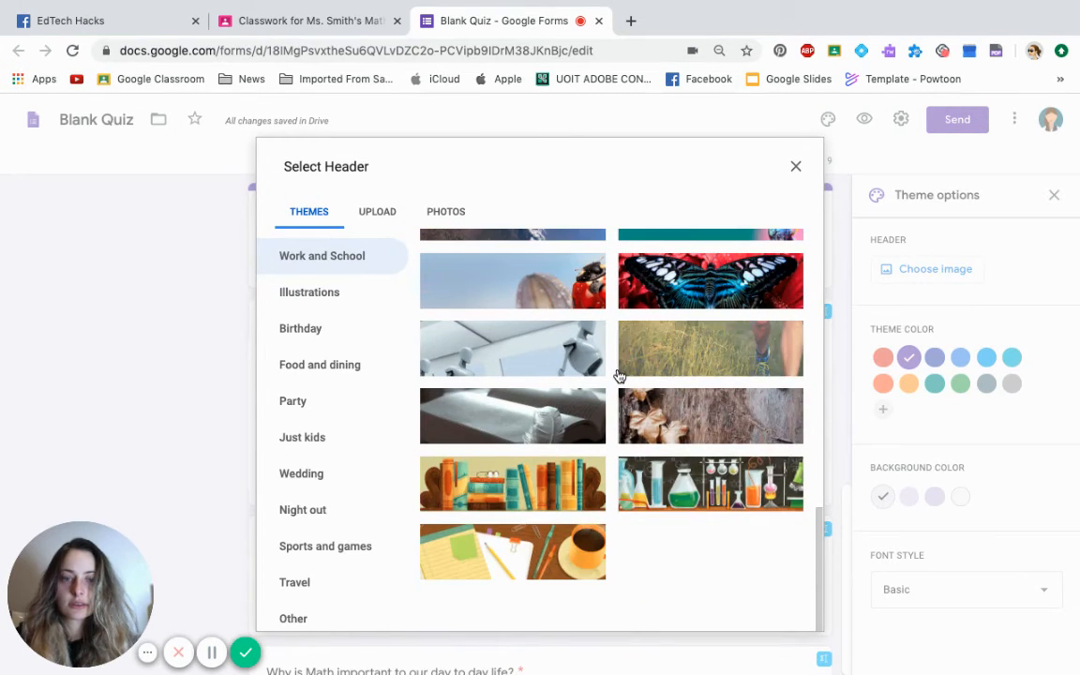
left_click(659, 484)
left_click(782, 611)
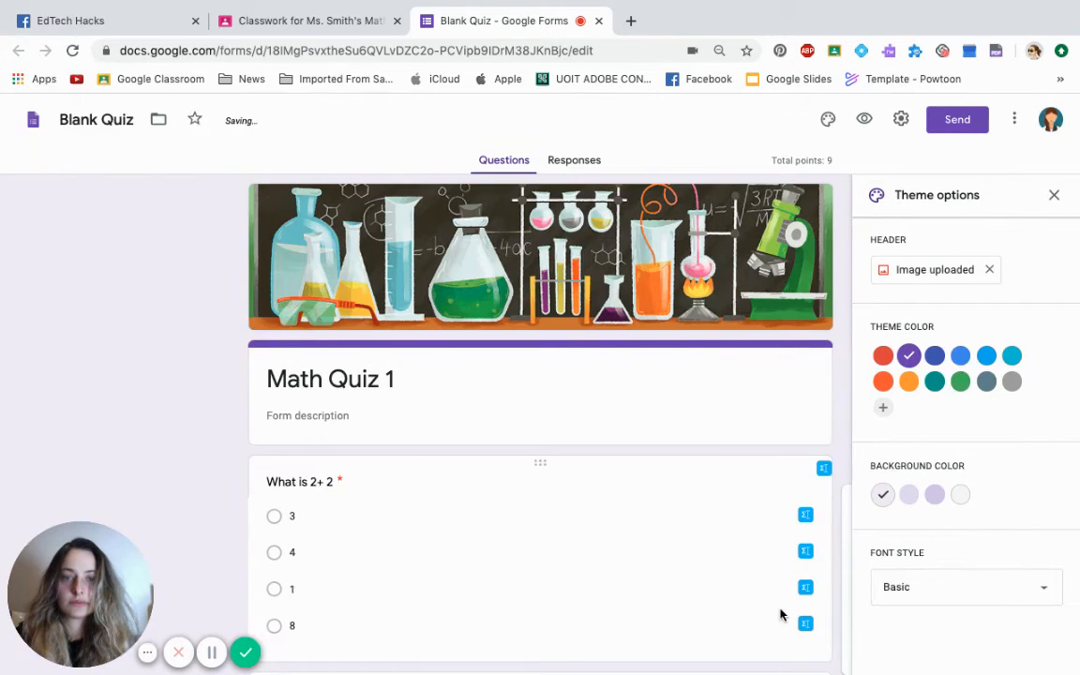
scroll(781, 614, "down", 5)
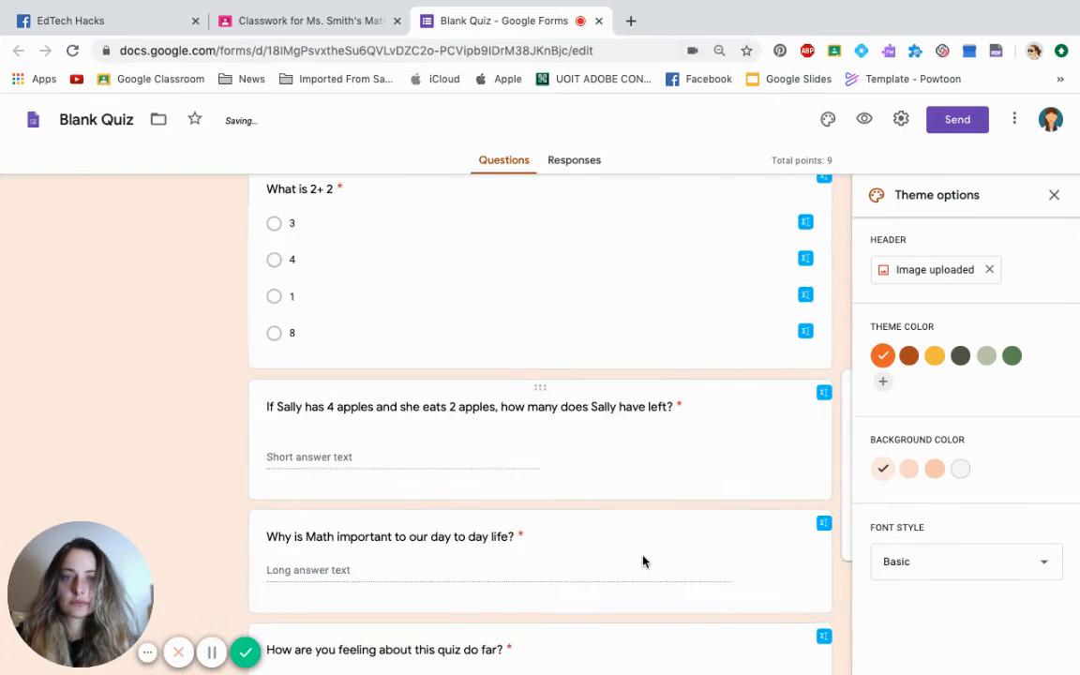
scroll(644, 562, "up", 15)
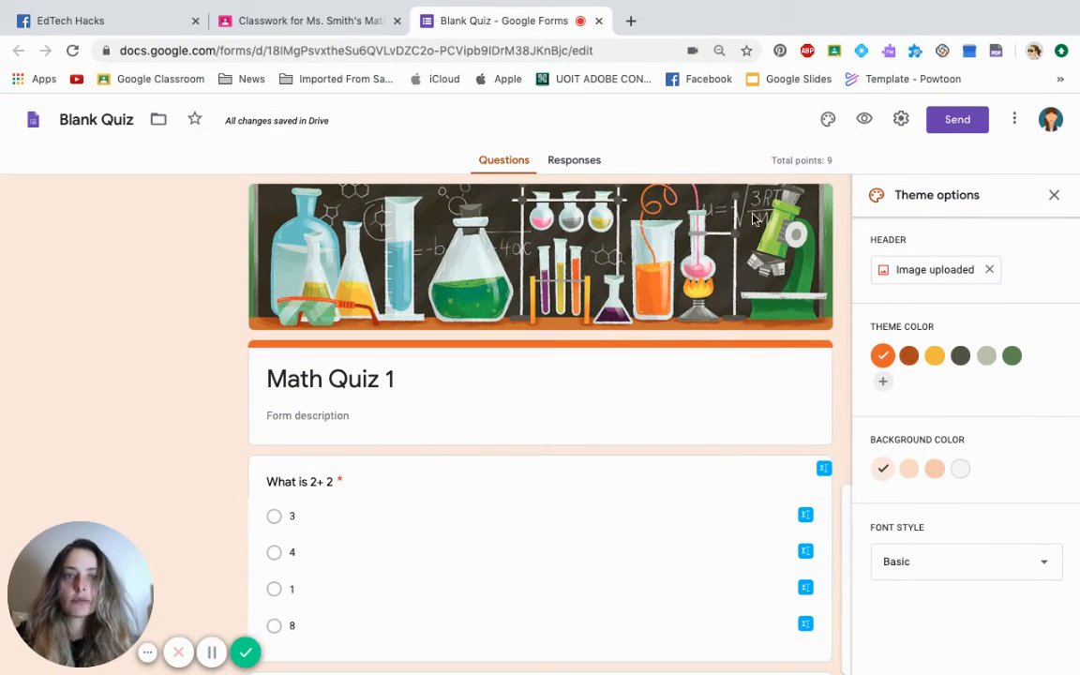
Step: Set the form to collect email addresses and limit to 1 response, remove the school board user restriction, and save the settings
left_click(900, 119)
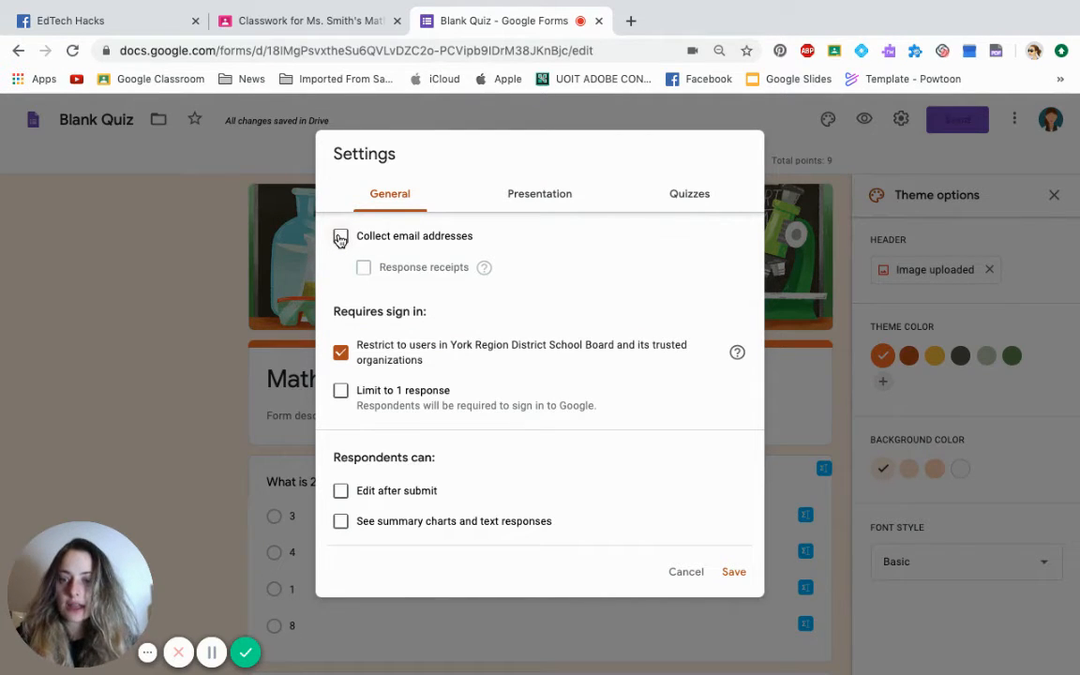
left_click(340, 237)
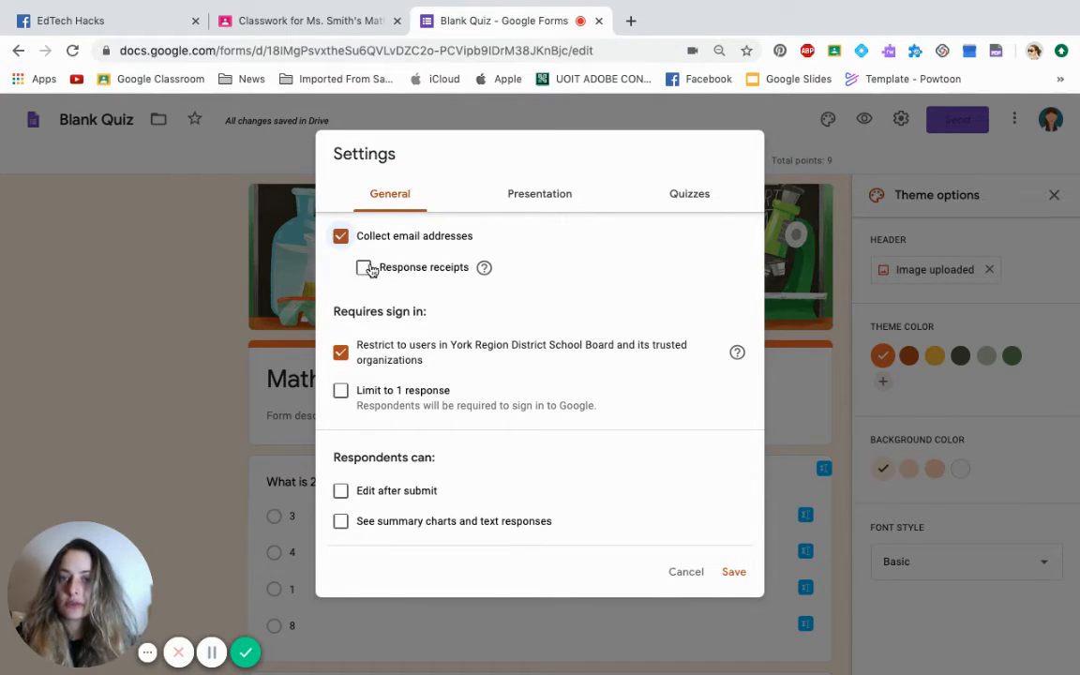
left_click(342, 392)
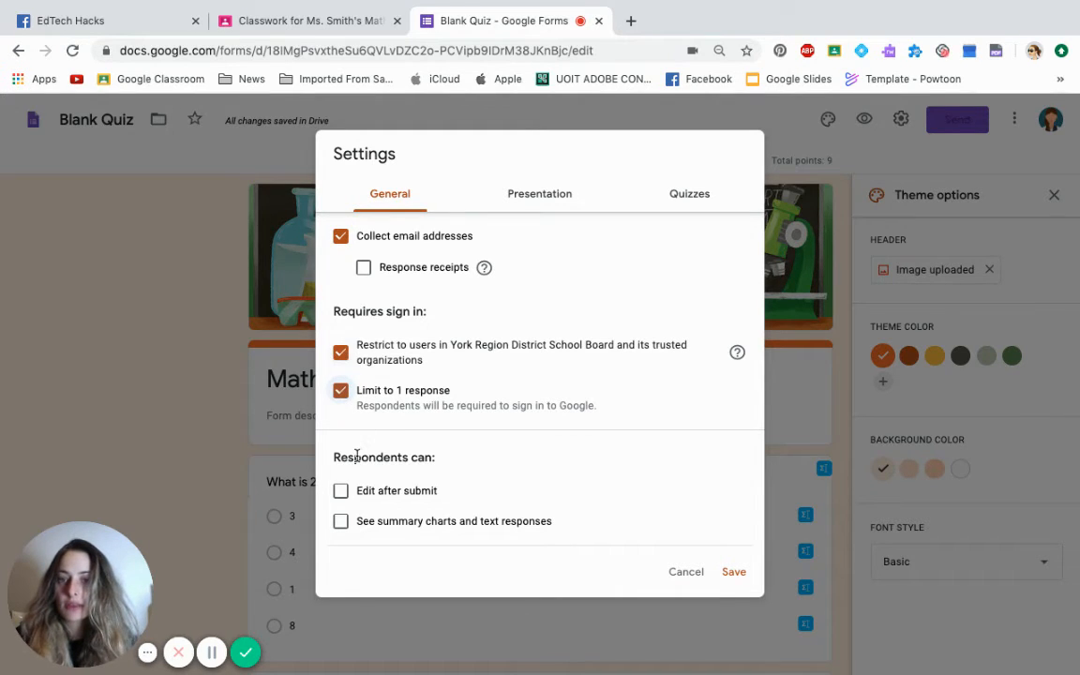
scroll(350, 448, "down", 1)
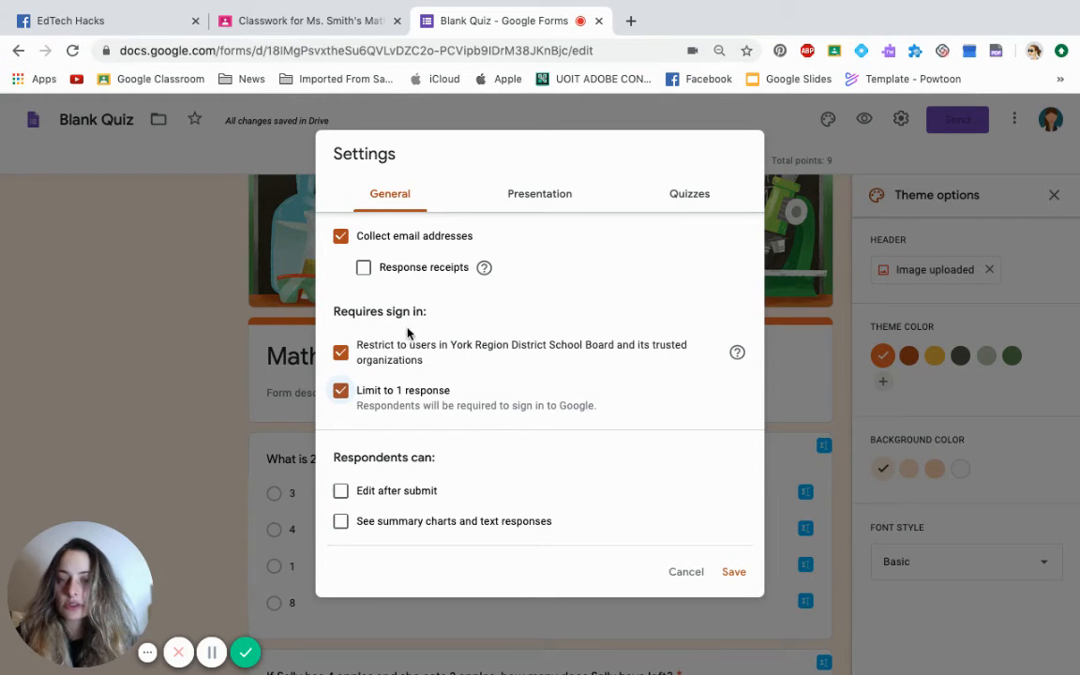
left_click(341, 354)
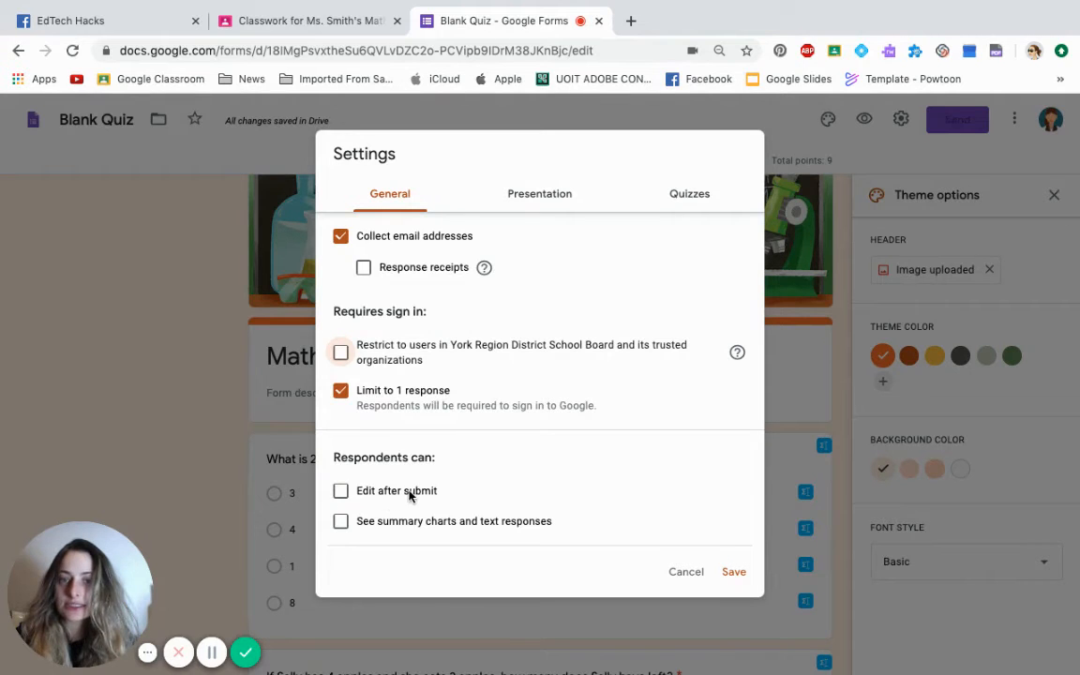
left_click(736, 572)
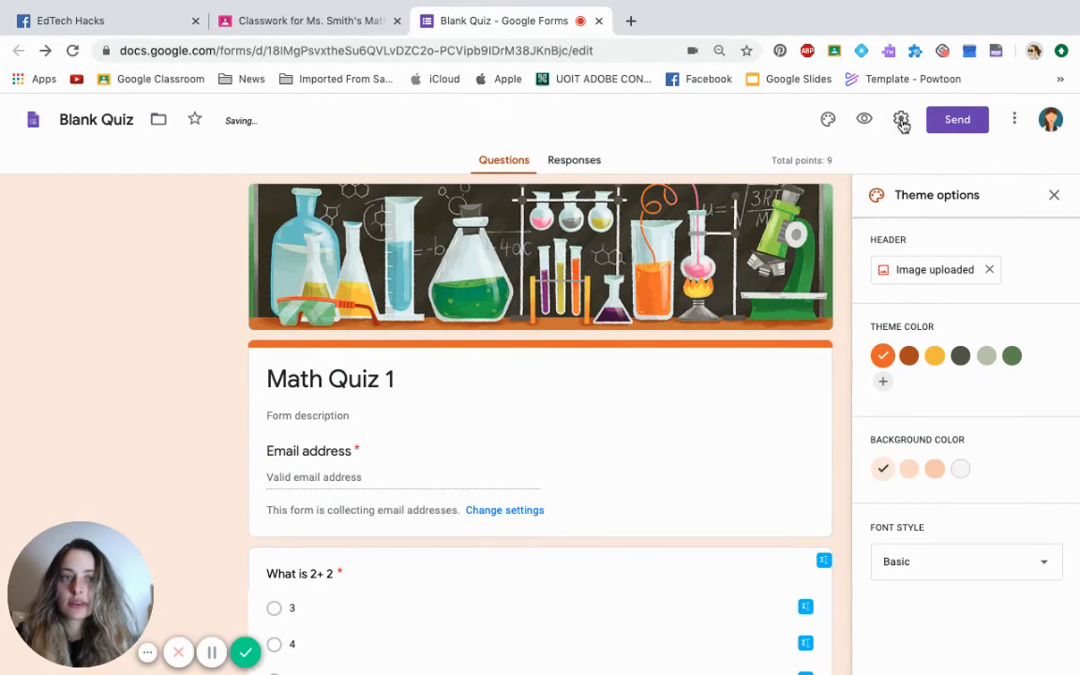
Step: Turn on the progress bar in the quiz's presentation settings
left_click(899, 119)
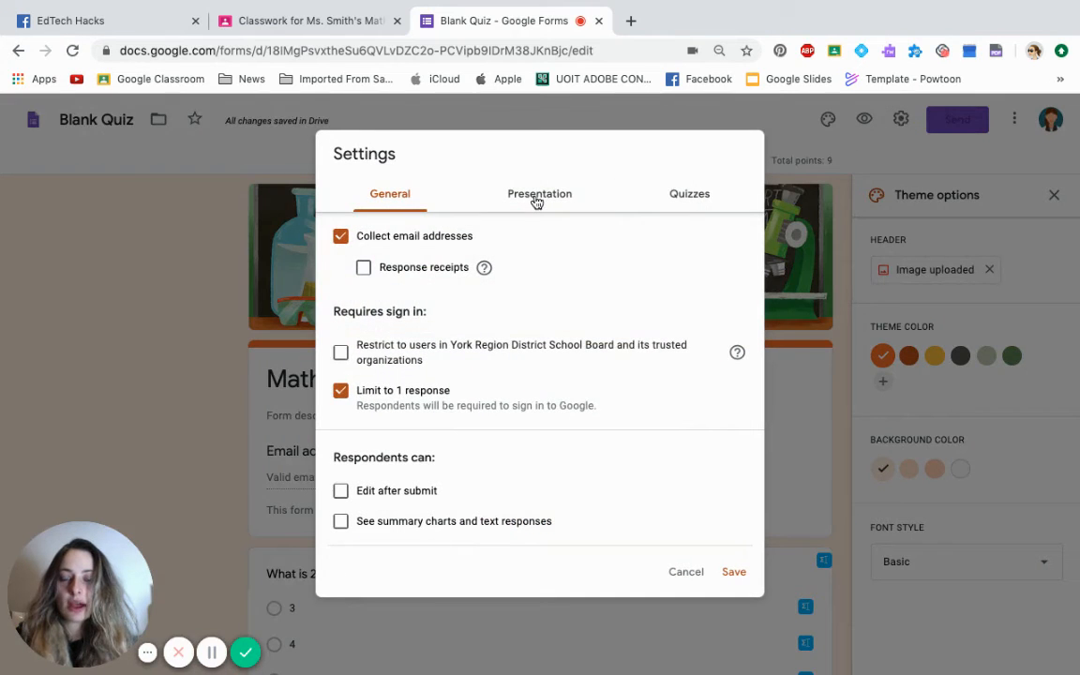
left_click(537, 200)
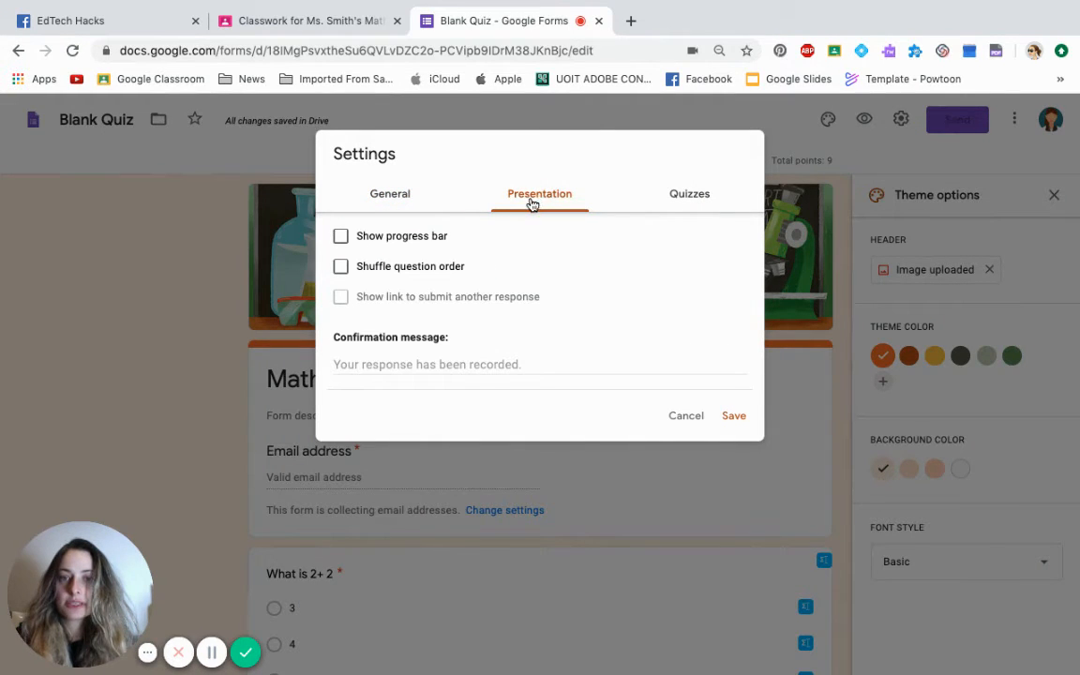
left_click(443, 240)
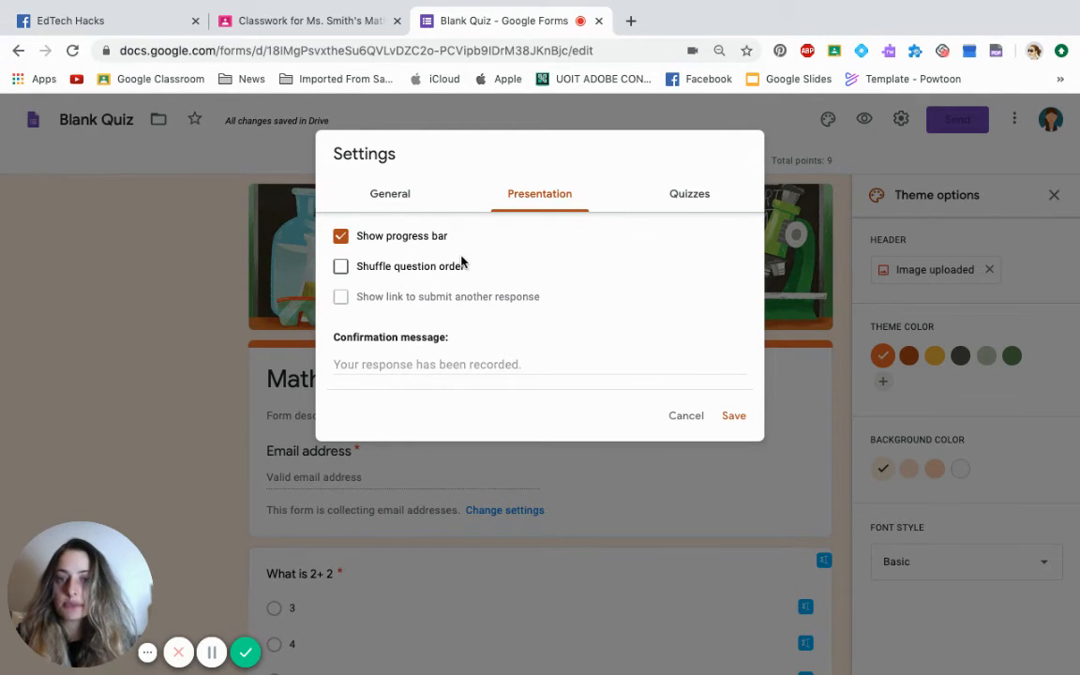
Step: Set the quiz to release grades later, after manual review, and save the settings
left_click(692, 195)
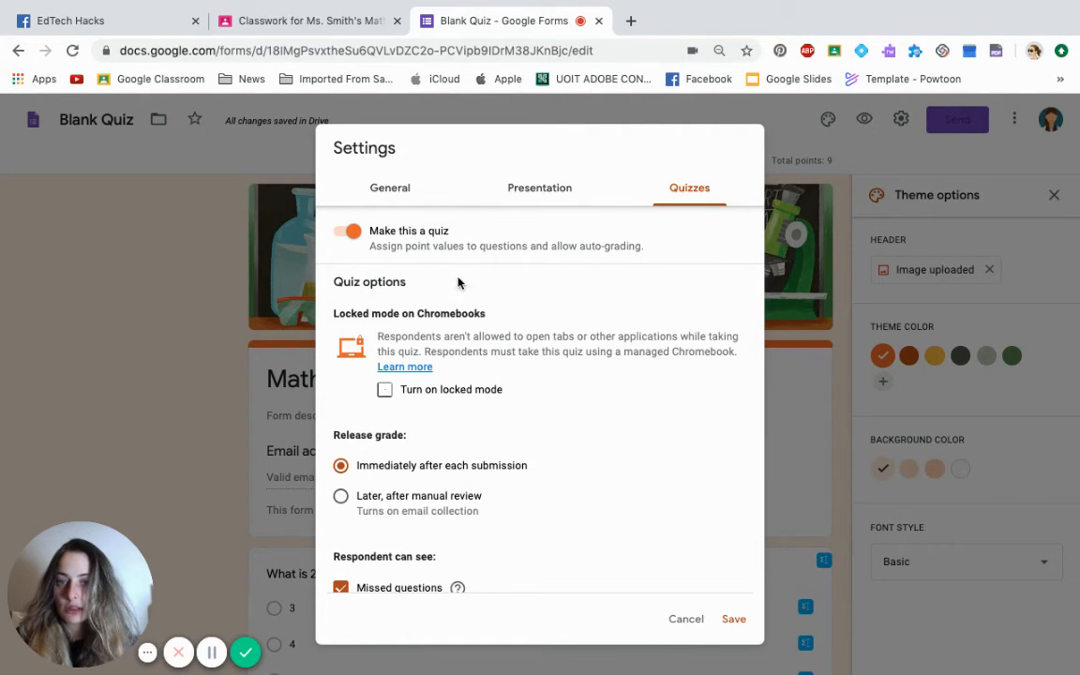
scroll(458, 308, "down", 2)
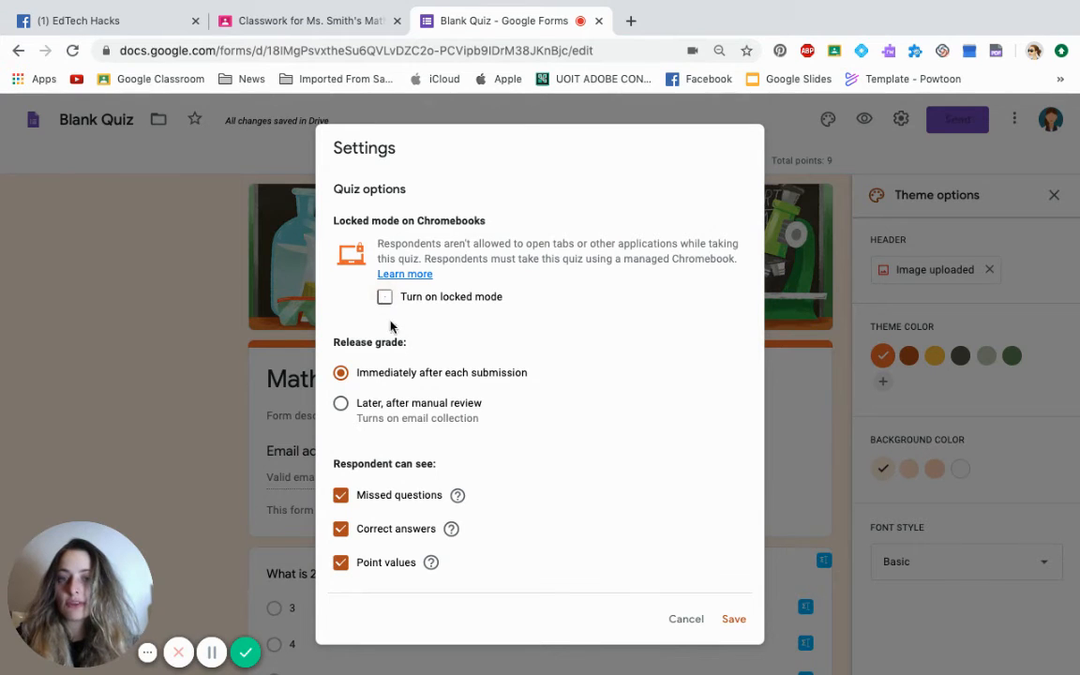
scroll(393, 334, "down", 1)
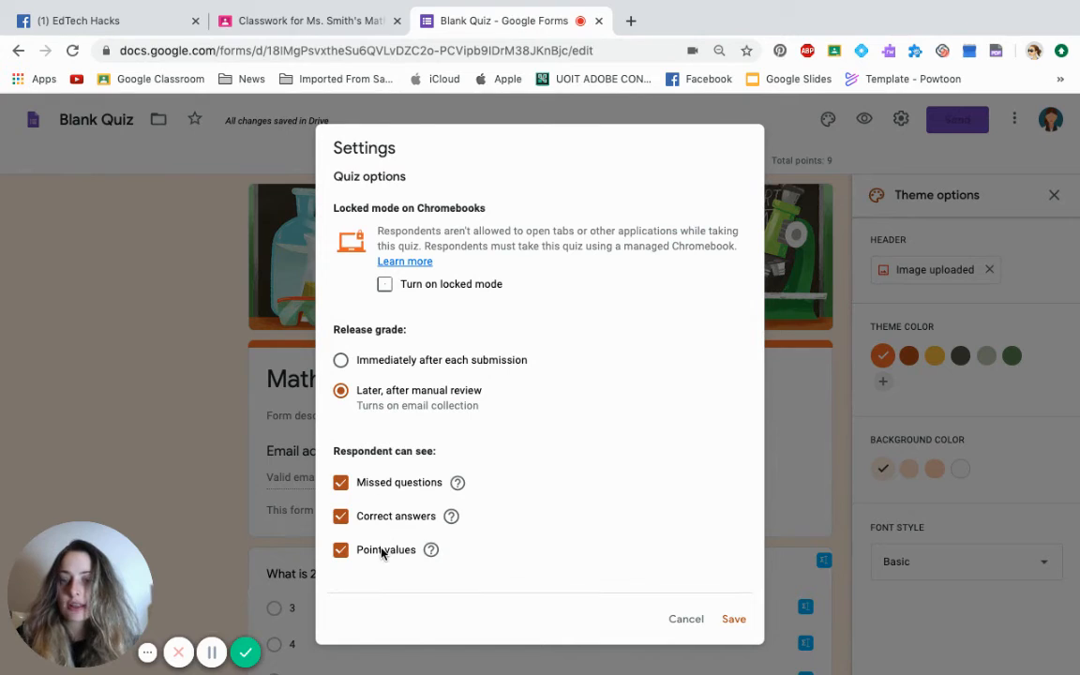
left_click(733, 620)
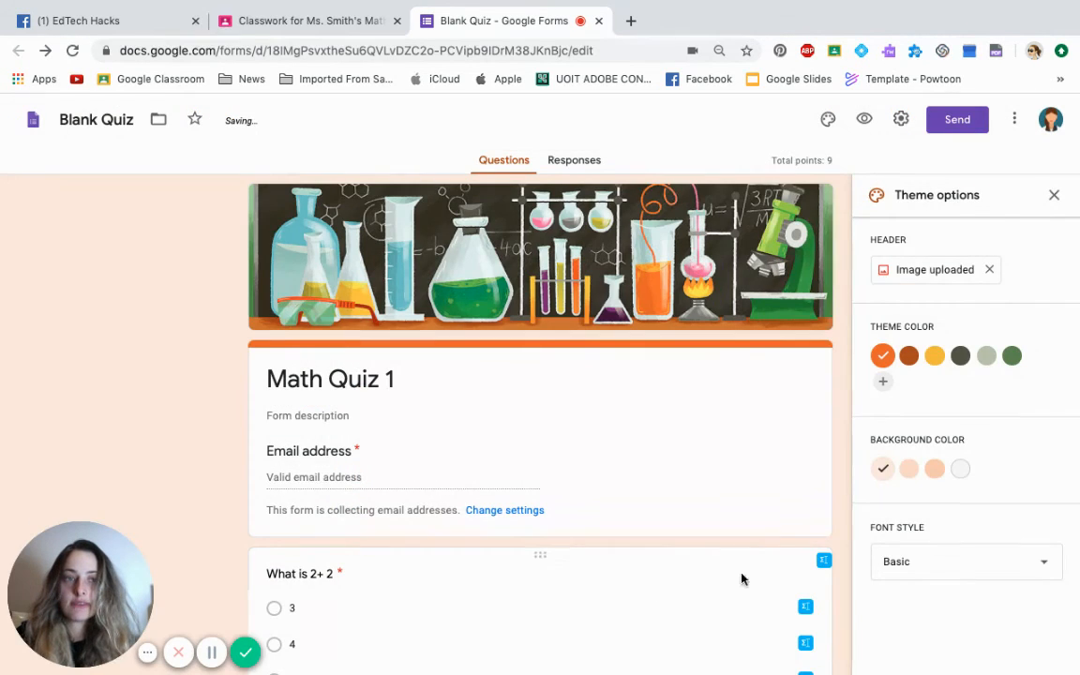
Step: Open the preview of Math Quiz 1 and fill in the respondent's email address
left_click(864, 119)
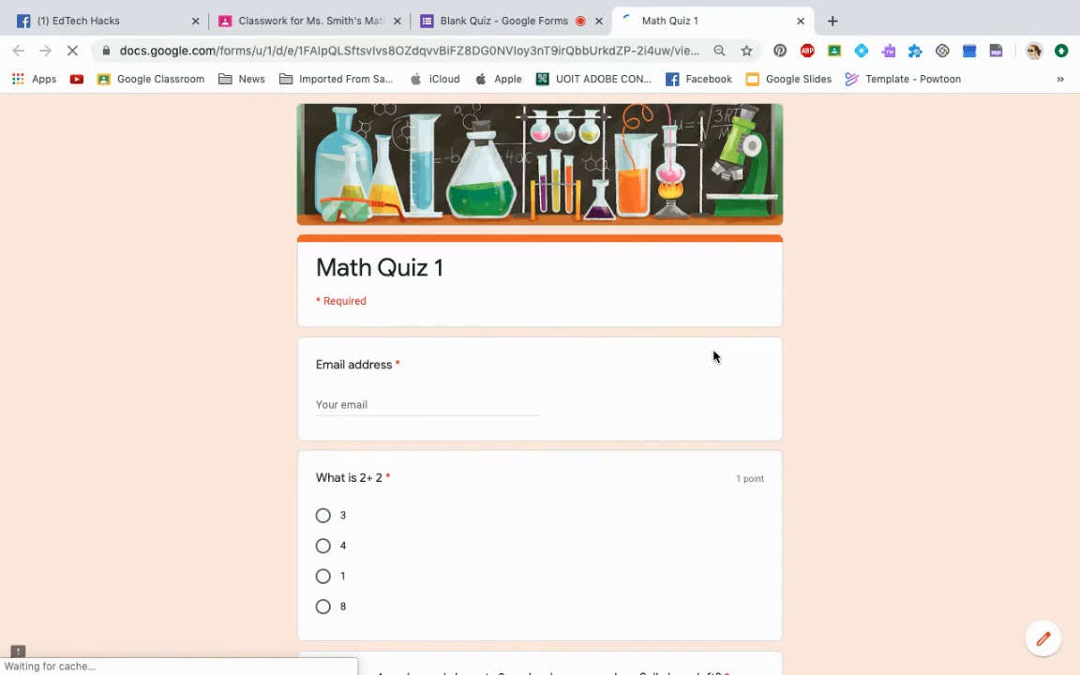
scroll(714, 356, "down", 1)
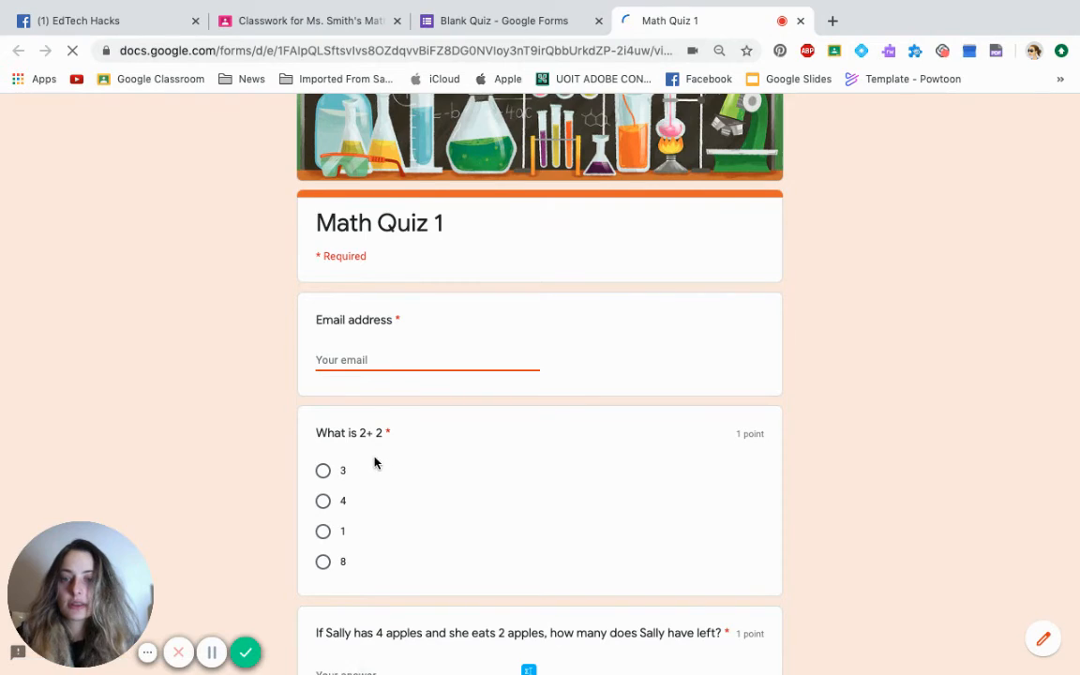
scroll(373, 450, "down", 1)
left_click(367, 331)
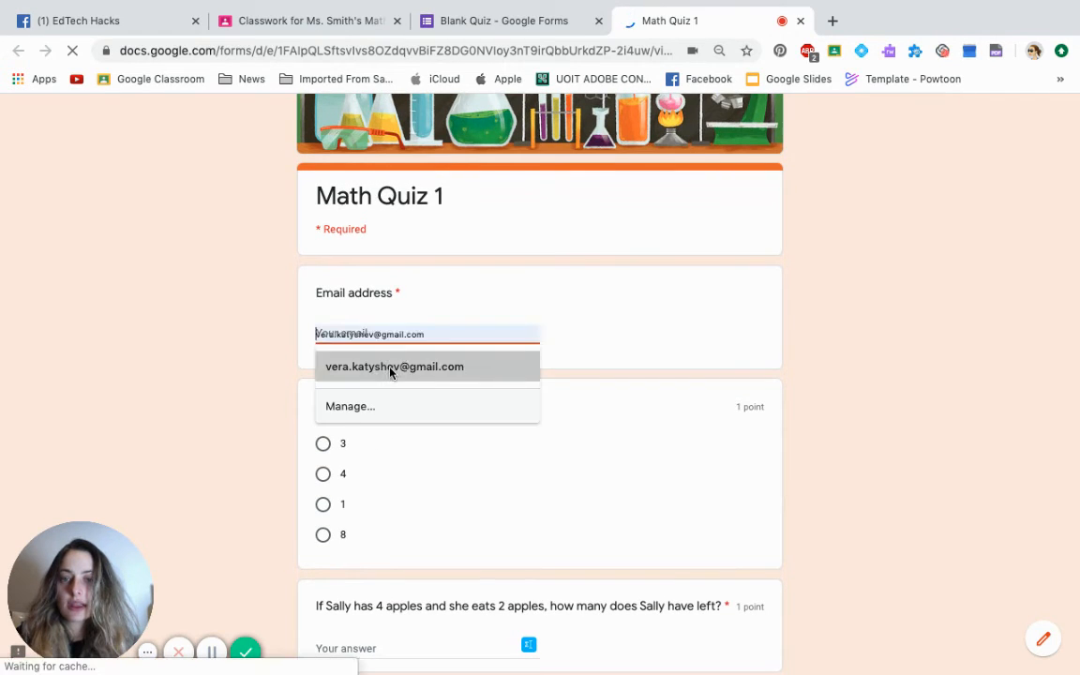
left_click(391, 371)
scroll(380, 417, "down", 1)
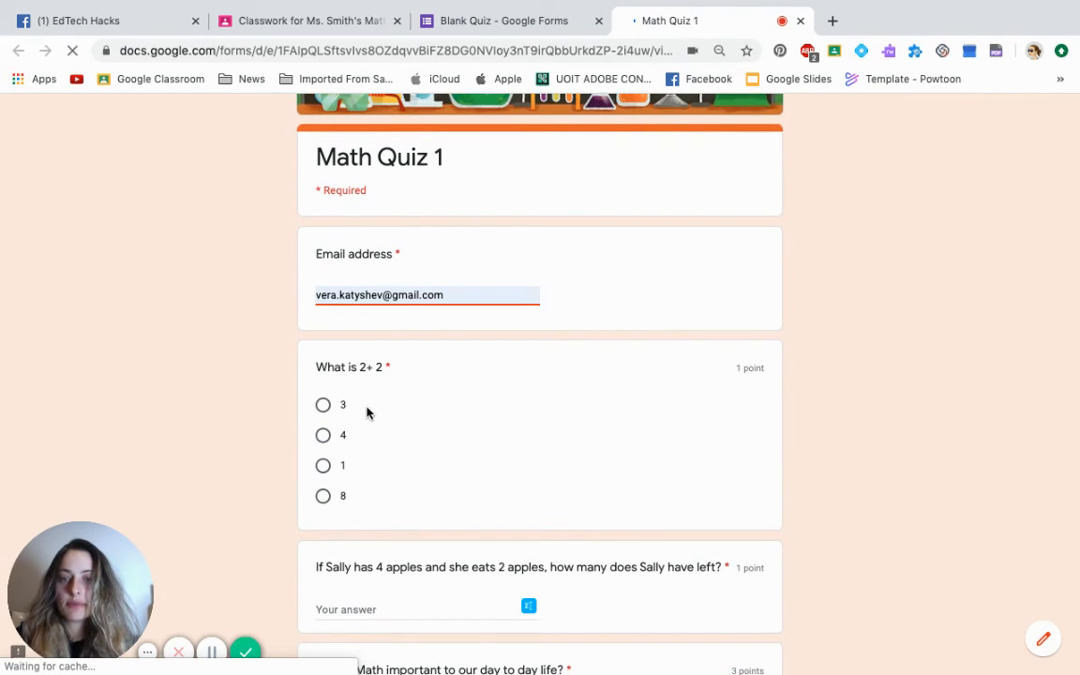
Step: Answer the 2+ 2 question with 4 and the question about leftover apples with 8
left_click(322, 435)
scroll(435, 449, "down", 5)
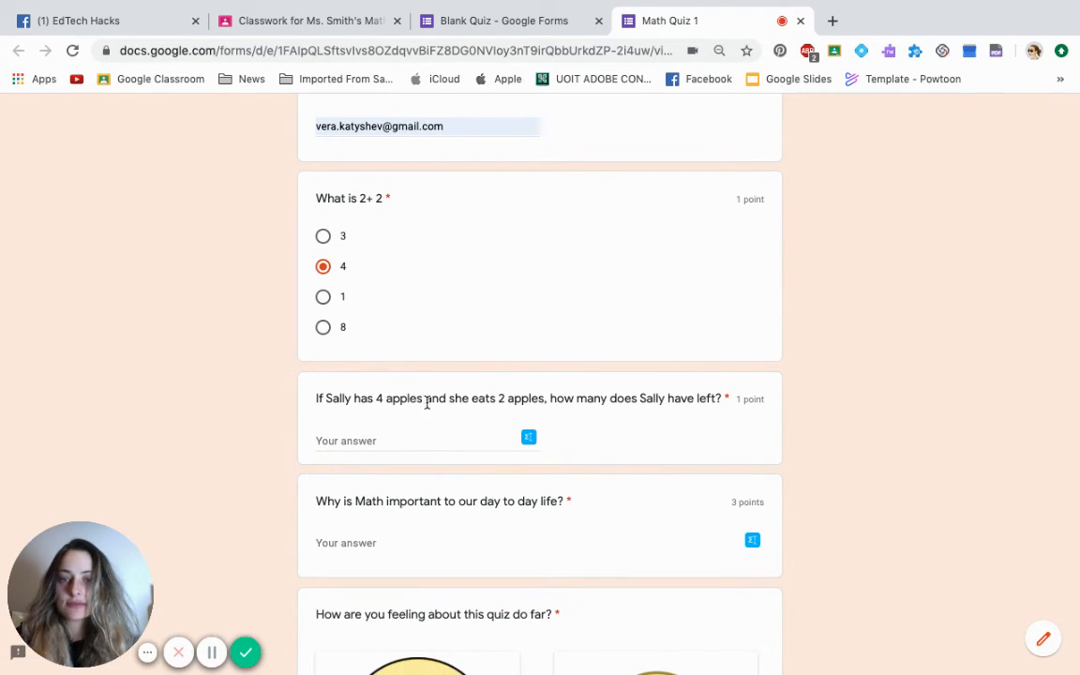
left_click(448, 436)
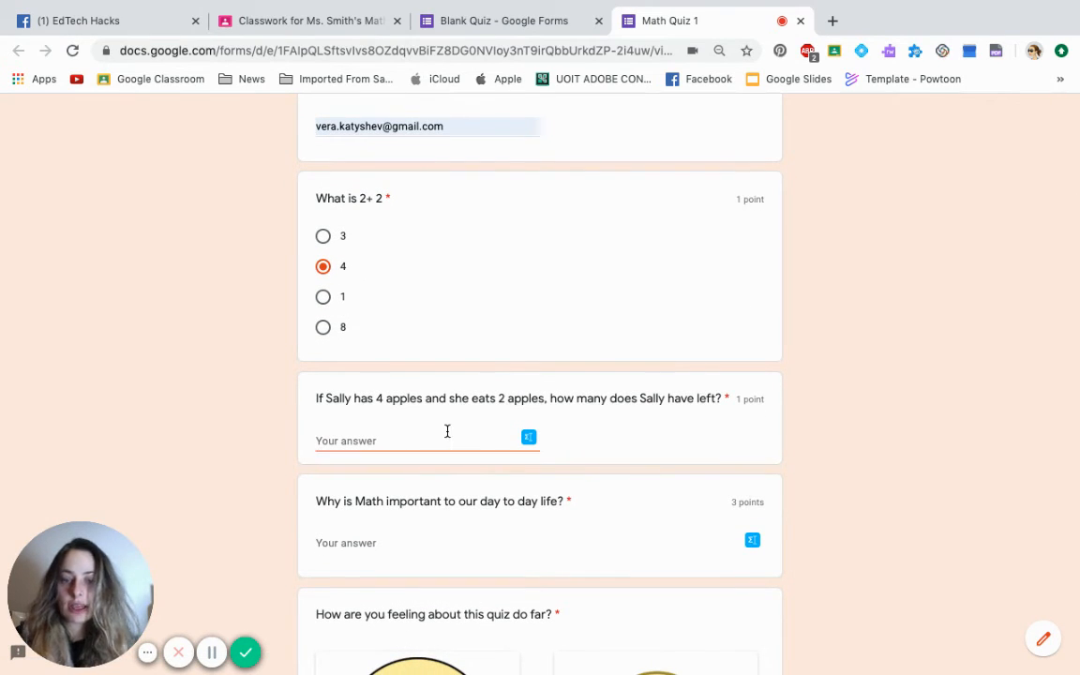
type("8")
scroll(446, 432, "down", 2)
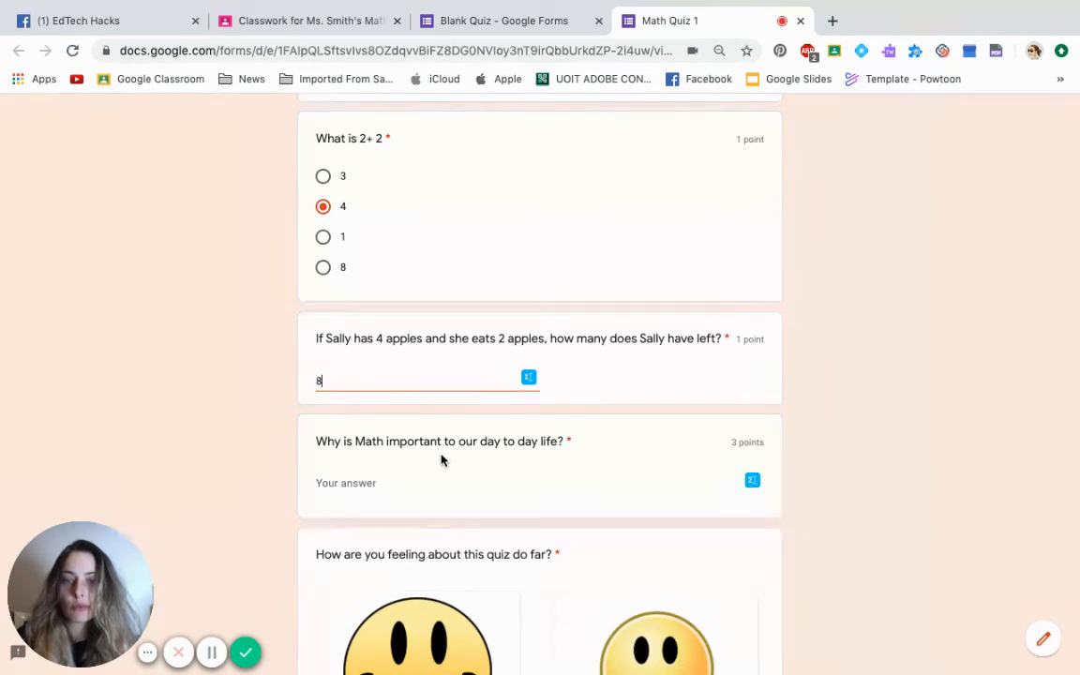
Step: Answer the day-to-day math importance question with "Not Sure" and choose Sad for the feeling about the quiz
left_click(368, 480)
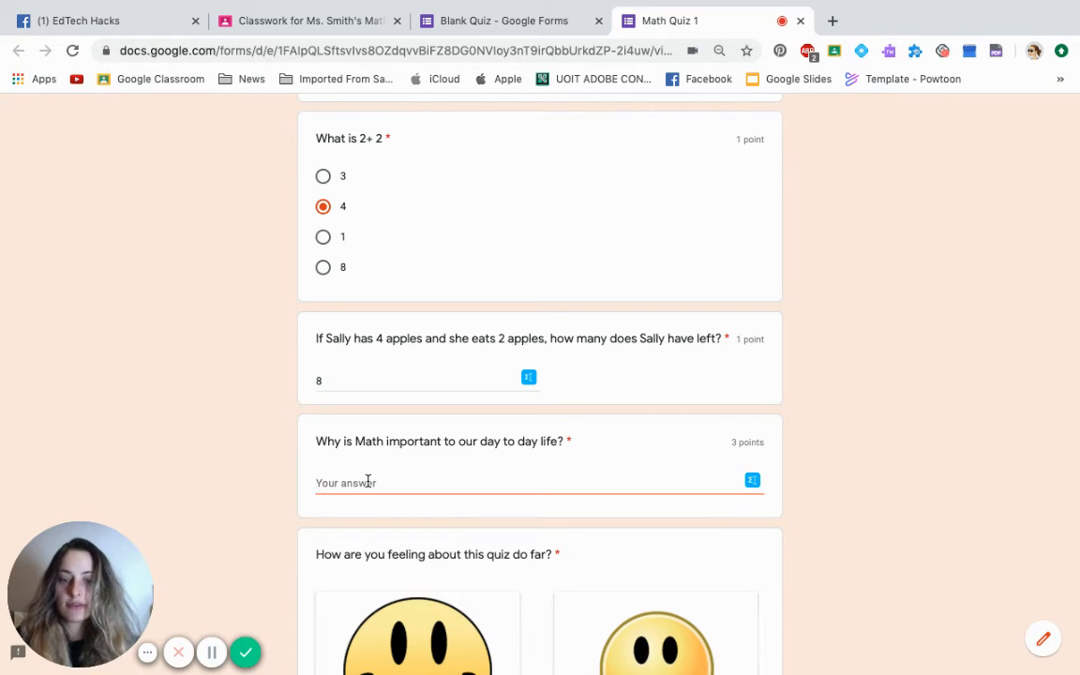
type("Not Sure")
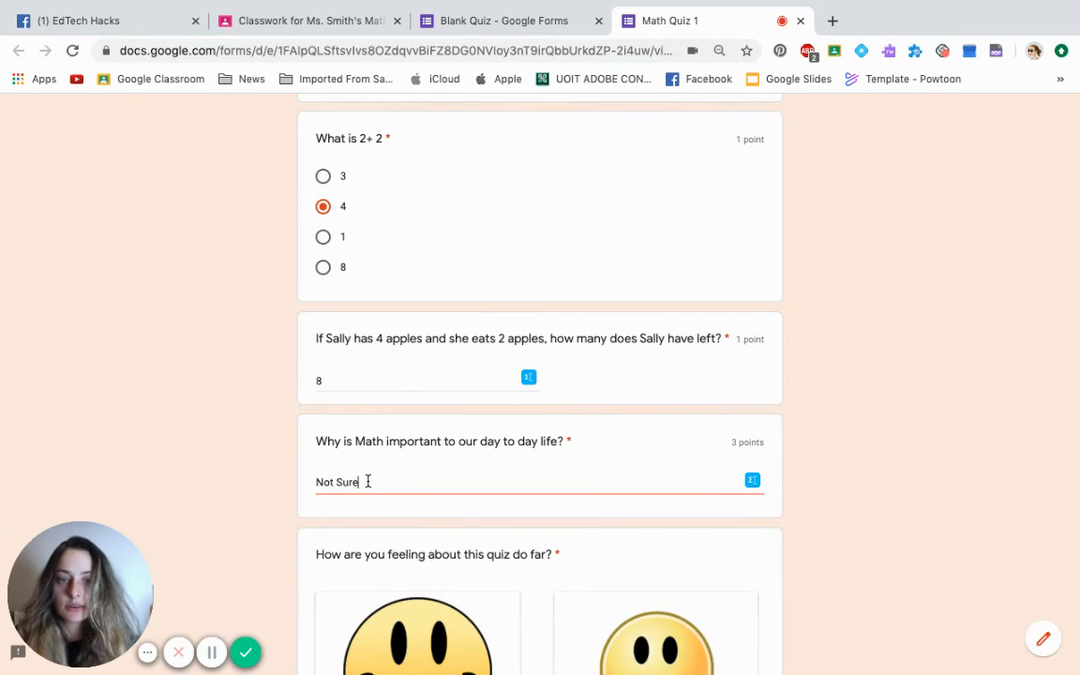
scroll(368, 481, "down", 2)
scroll(365, 406, "down", 1)
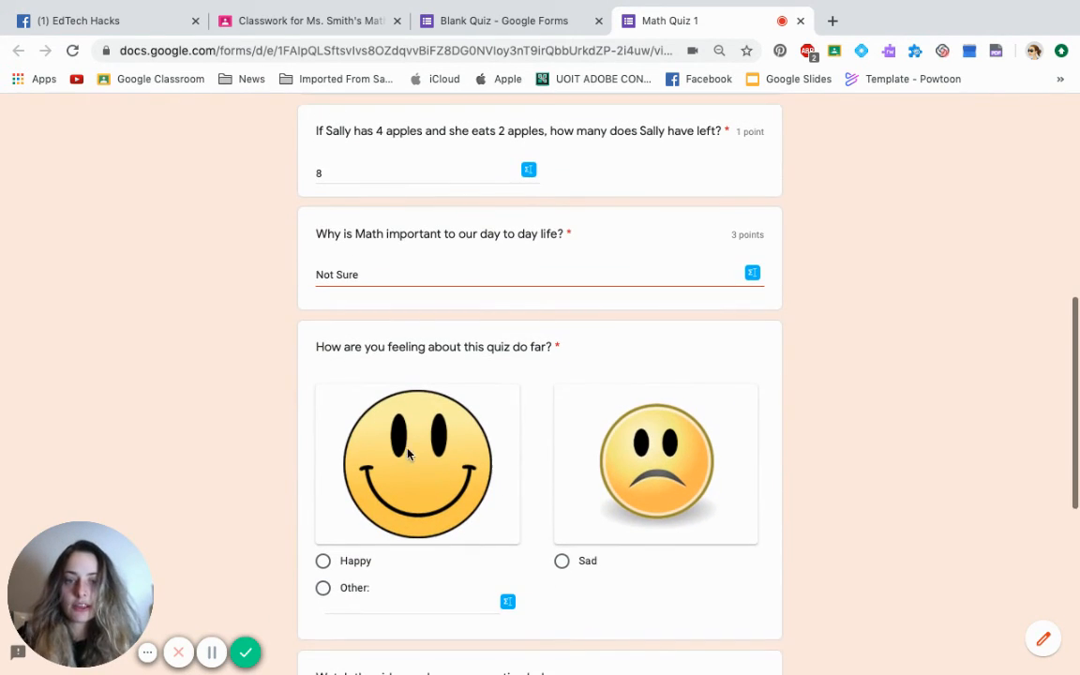
left_click(562, 561)
scroll(560, 566, "down", 2)
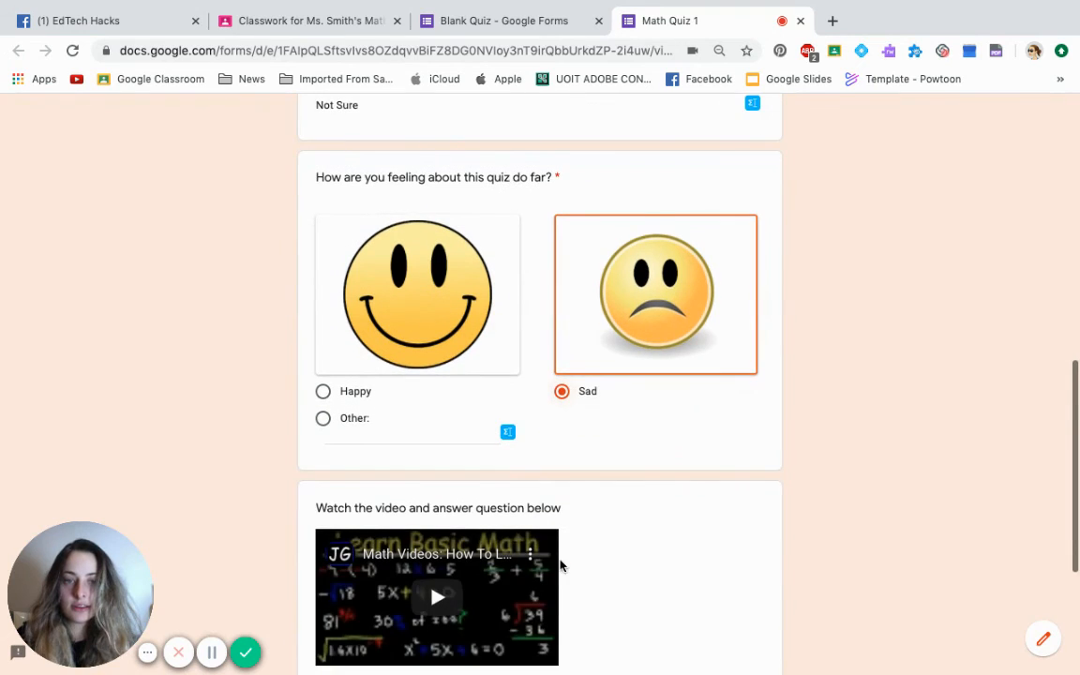
Step: Answer the video-based question with "I am confused" and submit the quiz
scroll(561, 566, "down", 2)
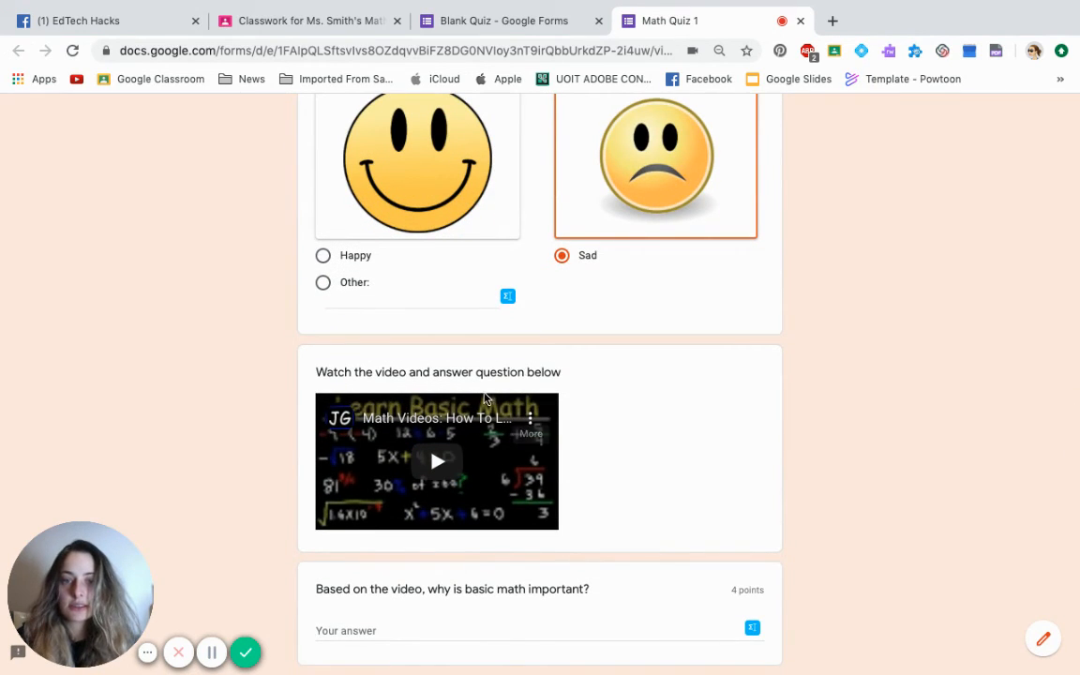
scroll(562, 412, "down", 2)
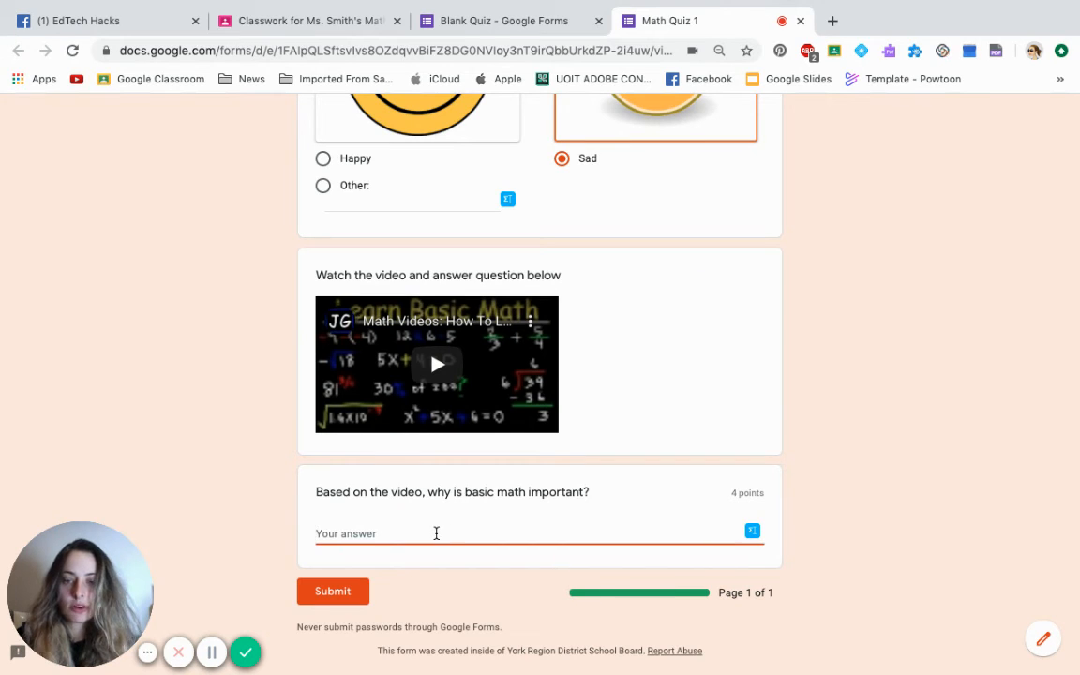
type("I am confused")
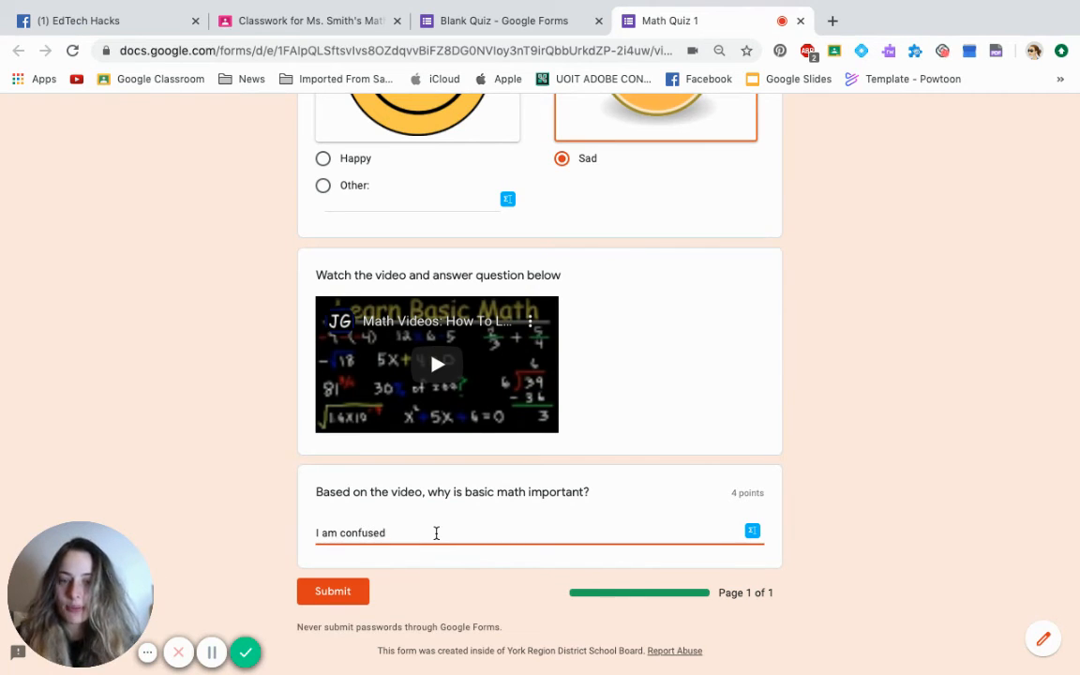
scroll(497, 535, "down", 1)
left_click(353, 549)
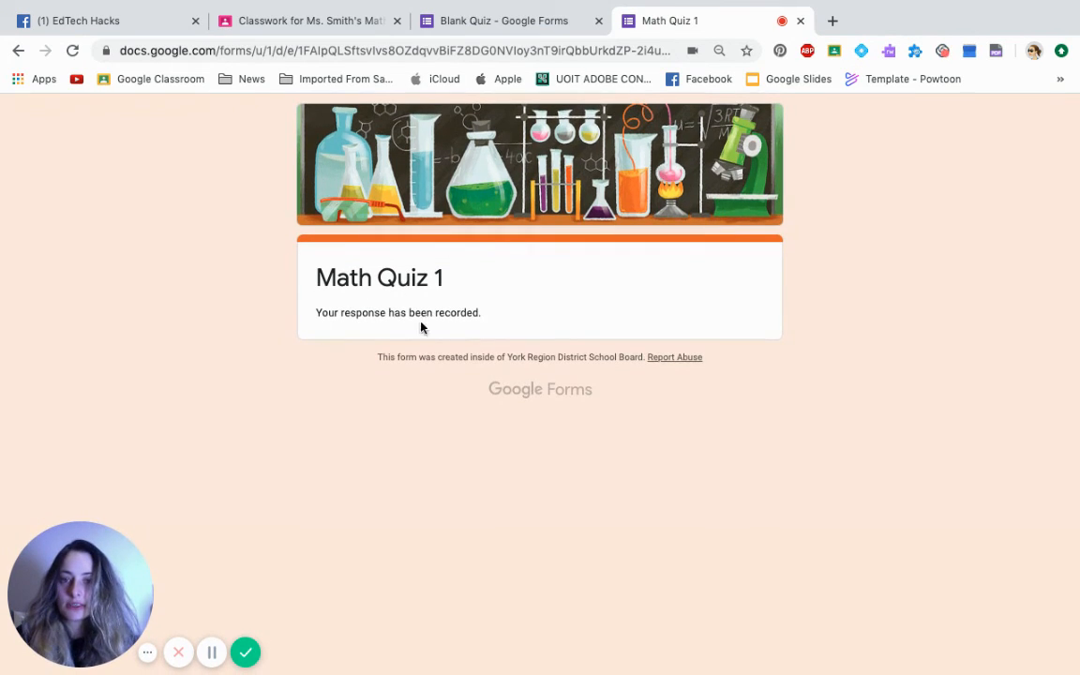
Step: Return to the quiz editor and examine the response summary and the individual respondent's graded answers
left_click(544, 31)
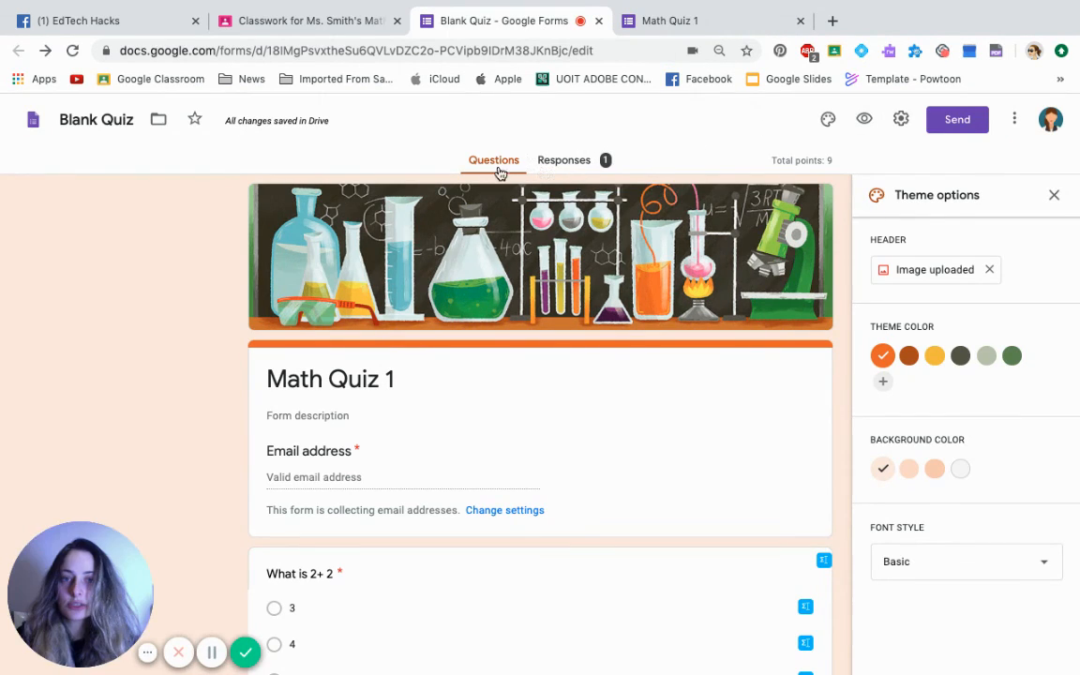
left_click(594, 165)
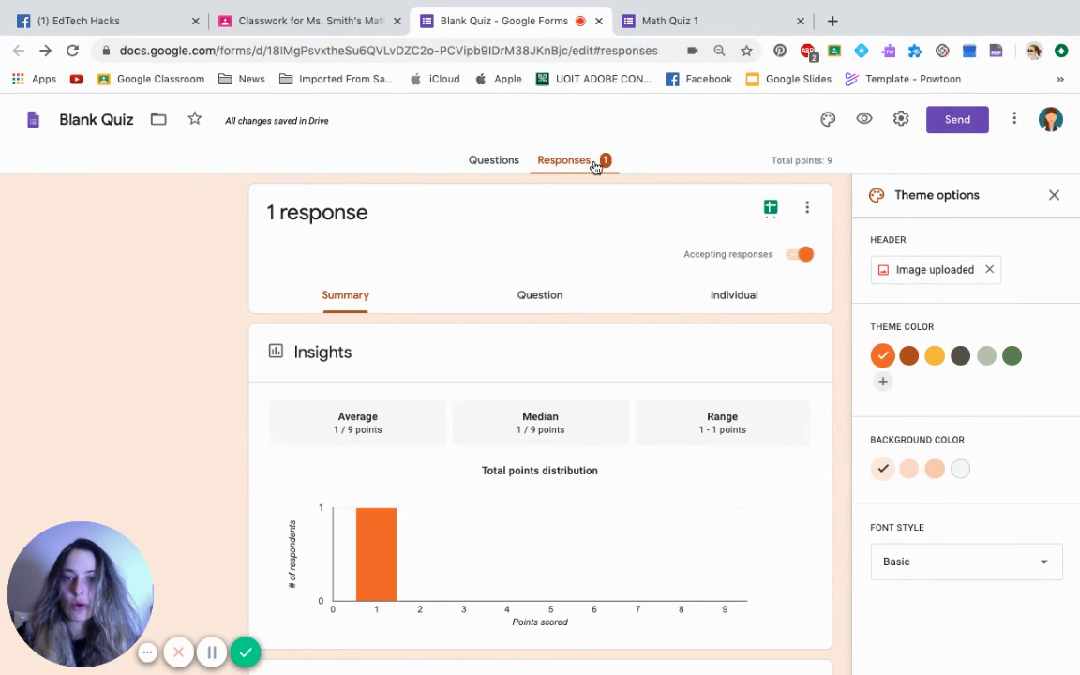
scroll(495, 406, "down", 1)
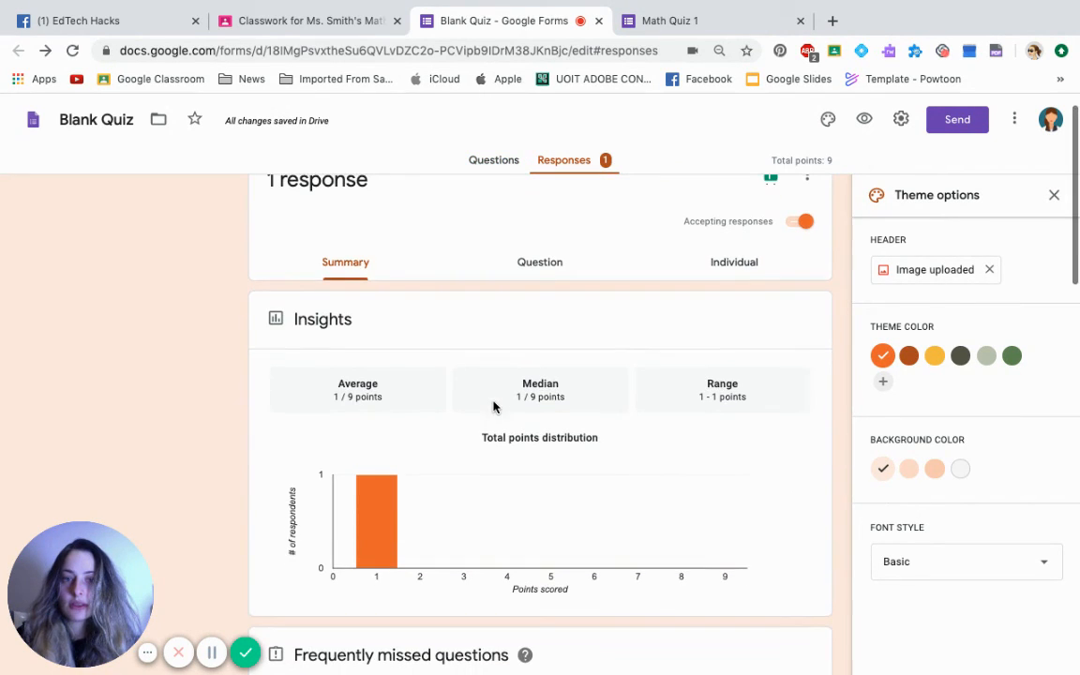
left_click(715, 279)
scroll(599, 399, "down", 3)
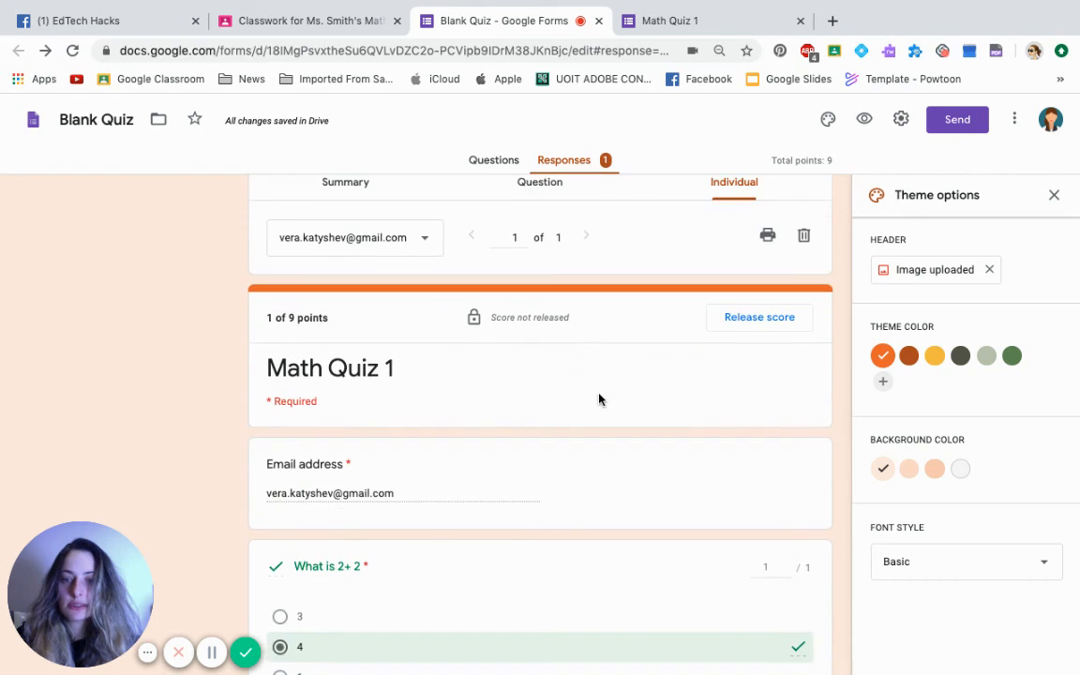
scroll(405, 501, "down", 5)
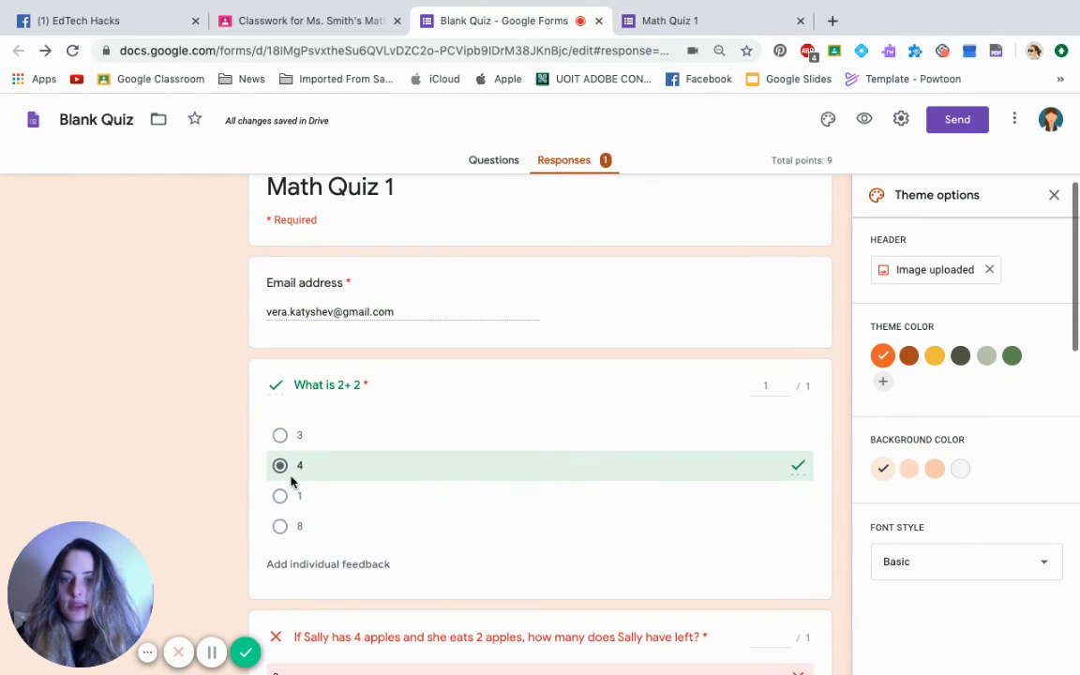
scroll(371, 472, "down", 4)
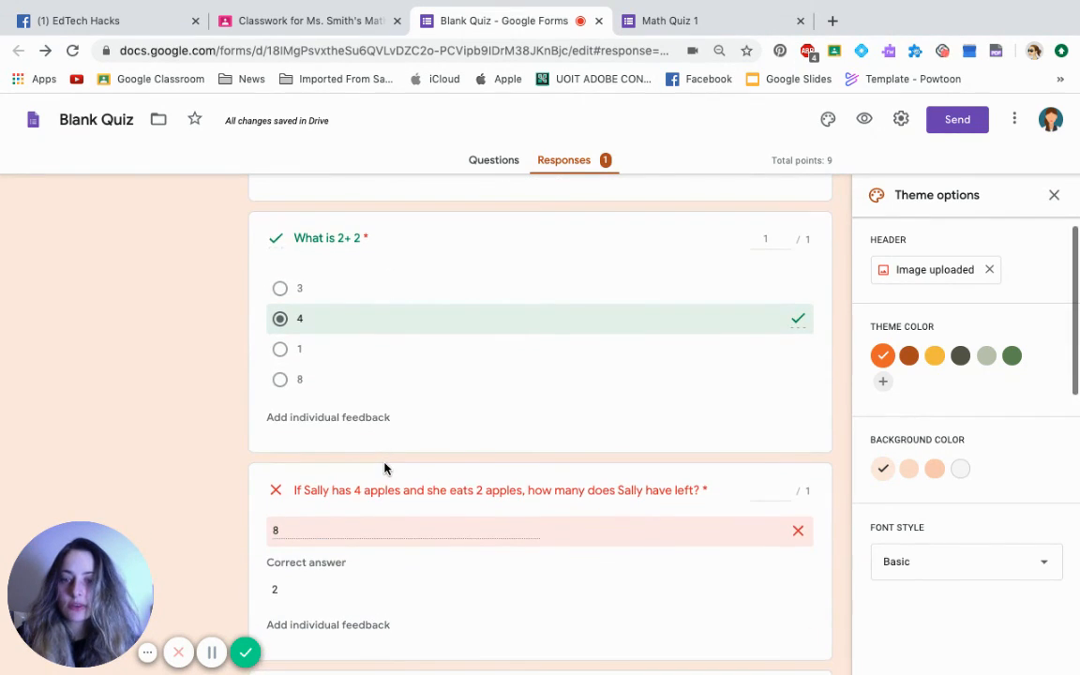
scroll(412, 521, "down", 3)
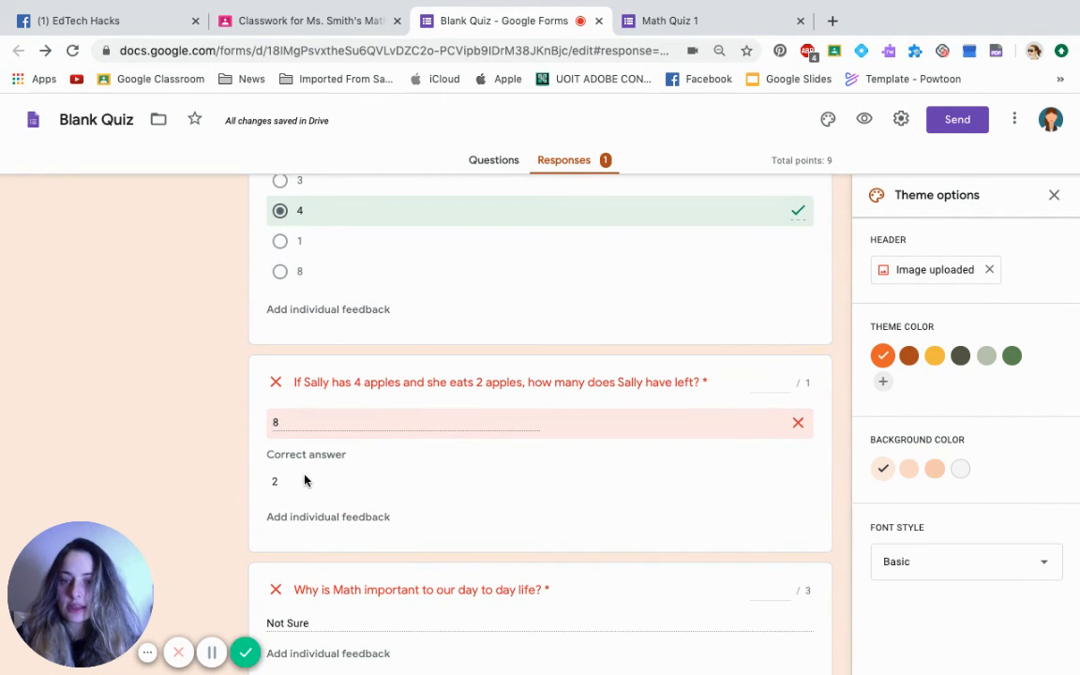
scroll(307, 477, "down", 3)
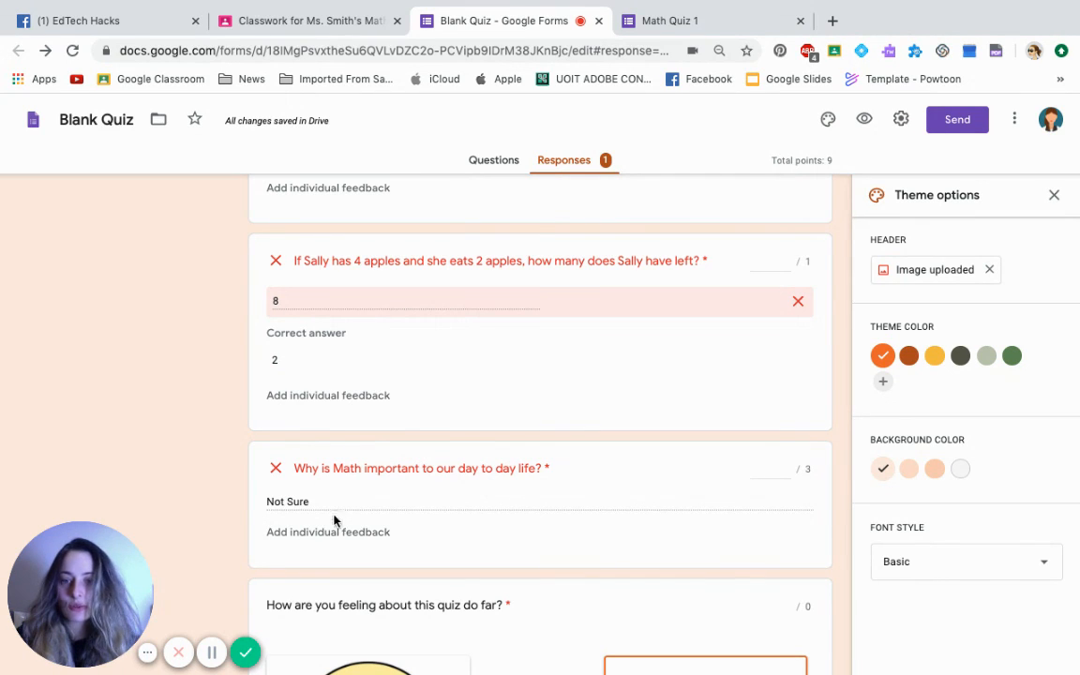
Step: Add the individual feedback "You need to go back and practice!" to the answer about leftover apples
left_click(317, 407)
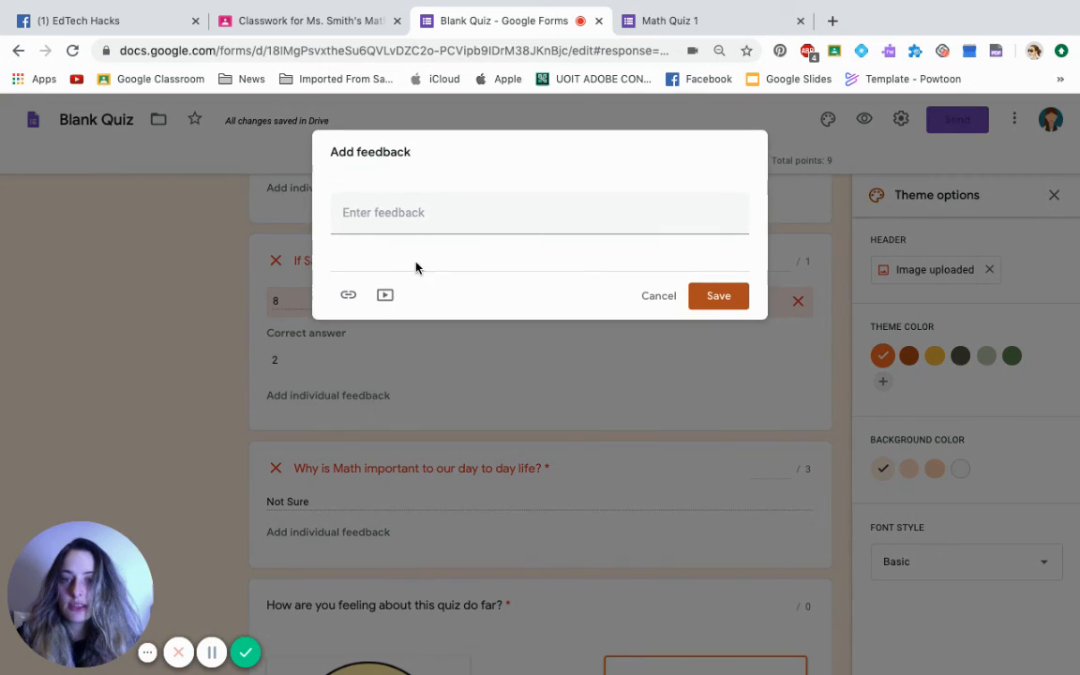
type("You n")
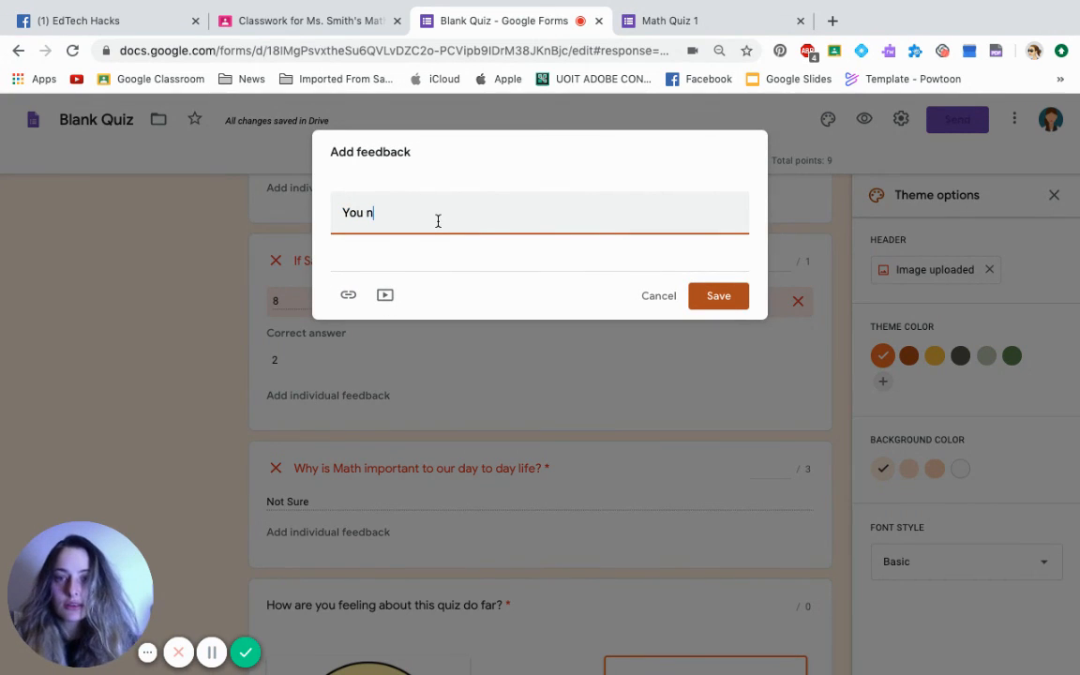
type("eed to go back and practice!")
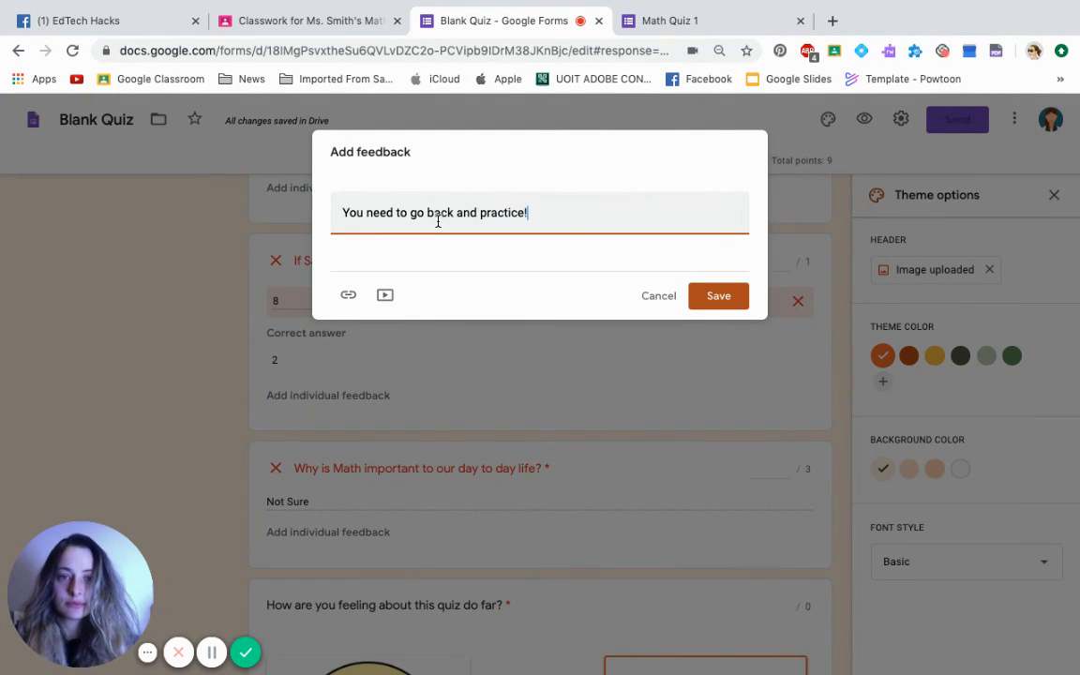
left_click(716, 296)
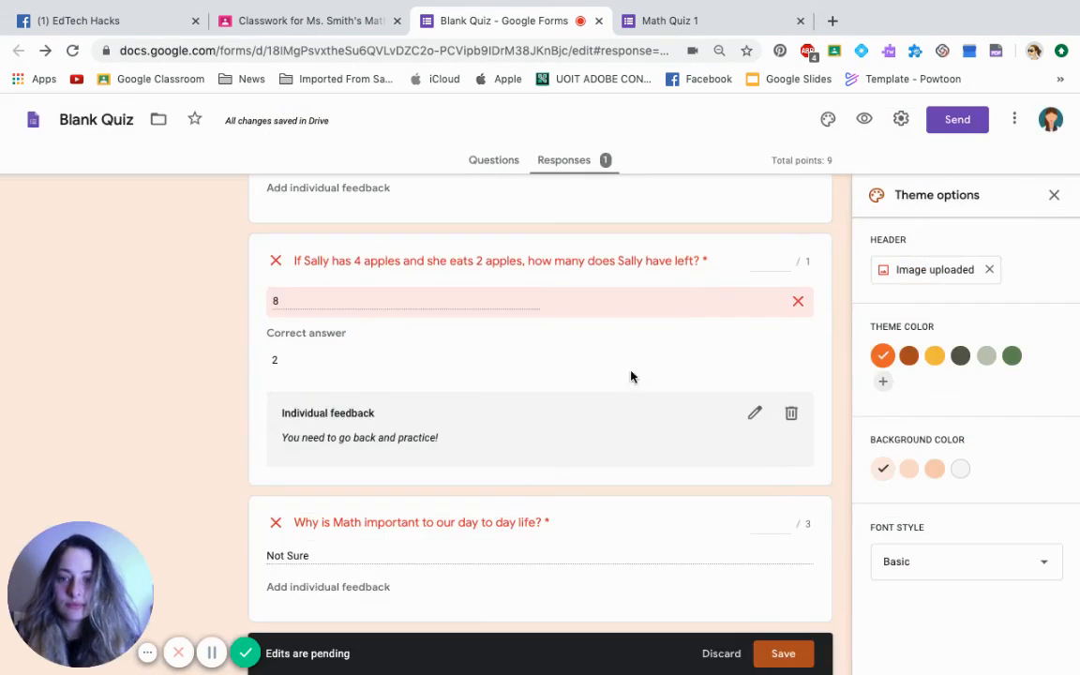
scroll(441, 525, "down", 1)
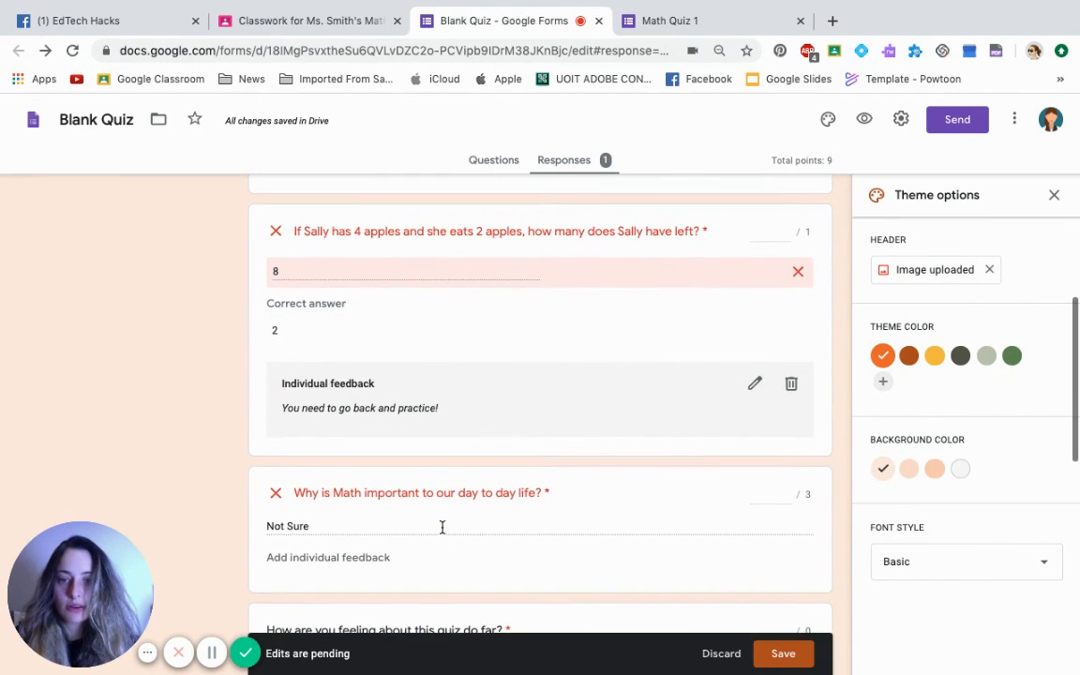
Step: Add the individual feedback "Please answer in full sentences" to the answer about why math is important in day-to-day life
left_click(369, 560)
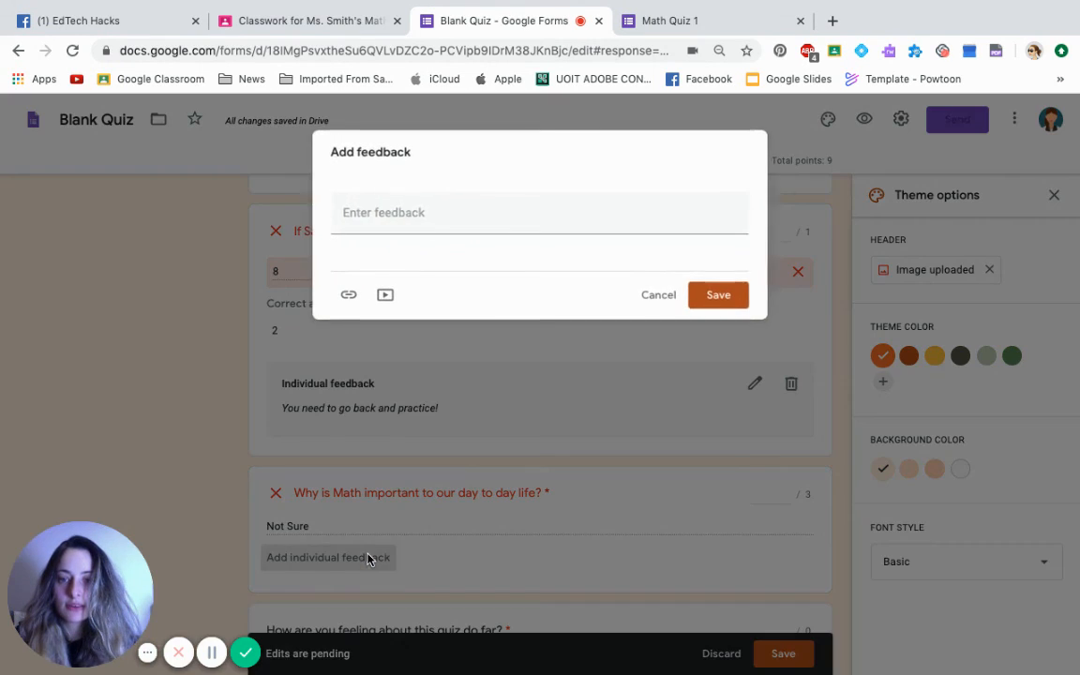
left_click(471, 212)
type("Please an")
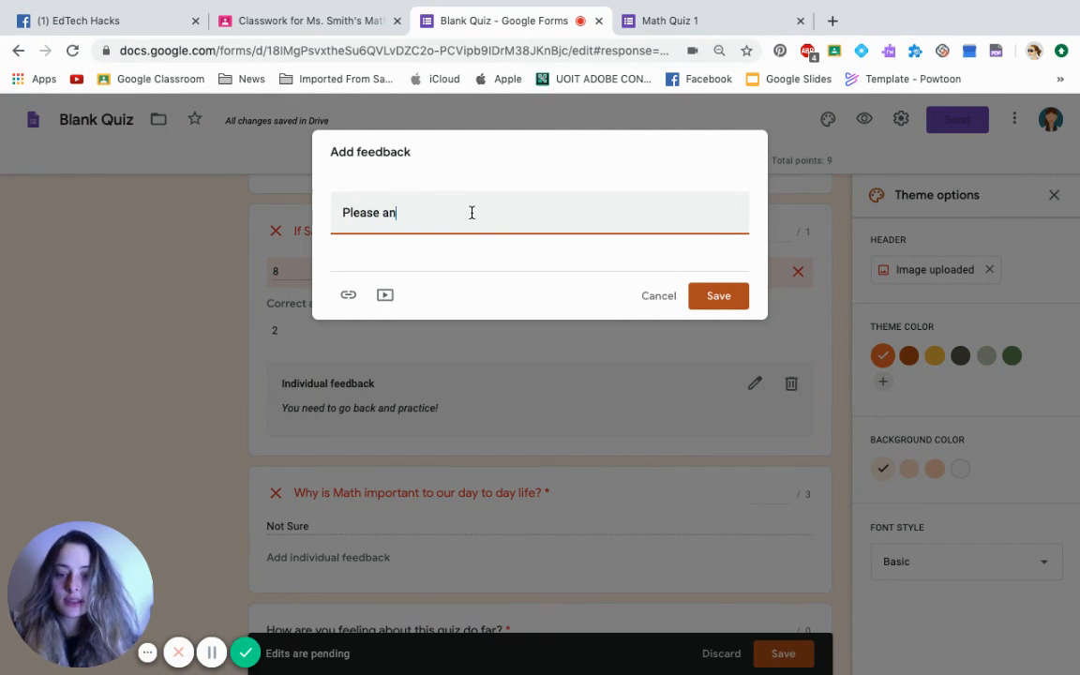
type("swer in full")
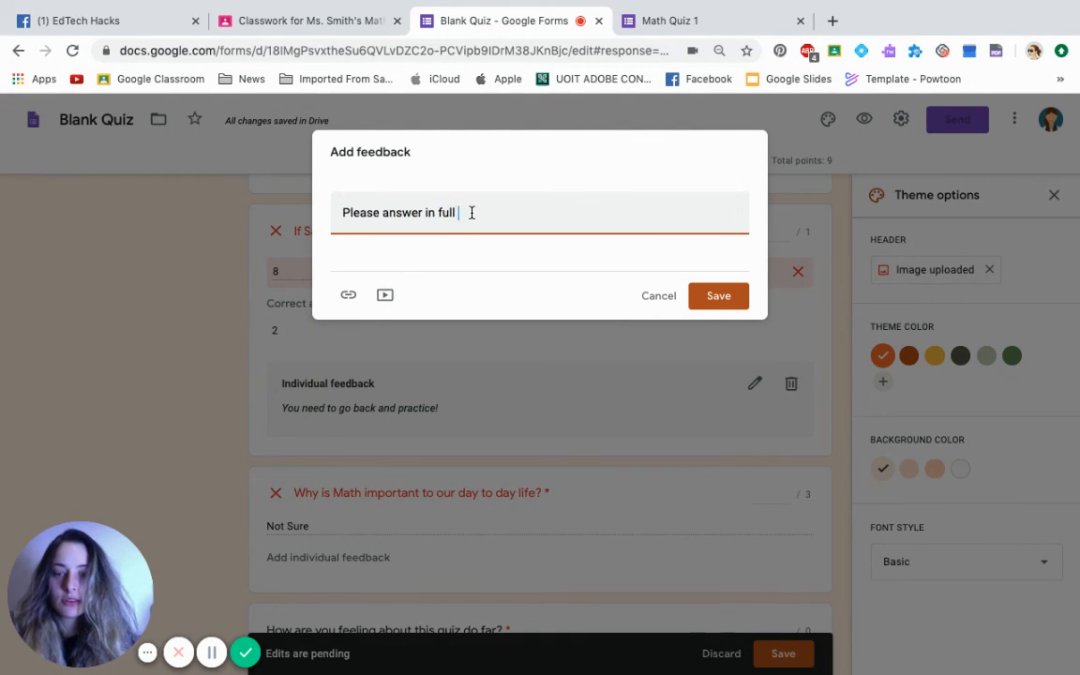
type(" sentences")
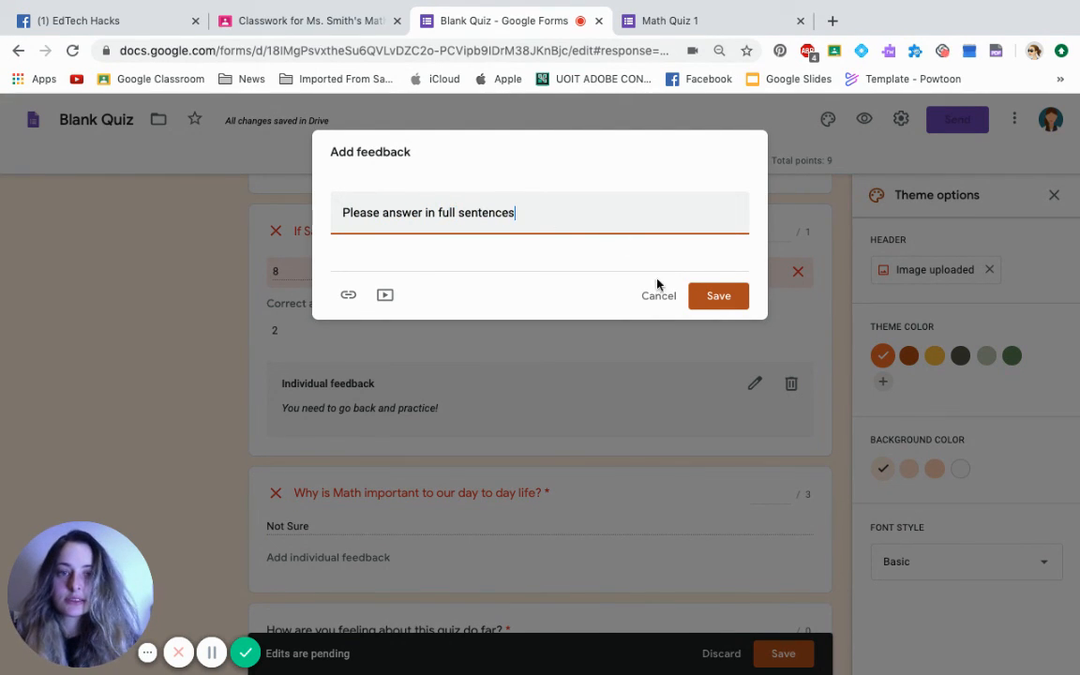
left_click(719, 298)
Step: Review the remaining answers through the video-based question and save the pending feedback edits to the response
scroll(596, 442, "down", 2)
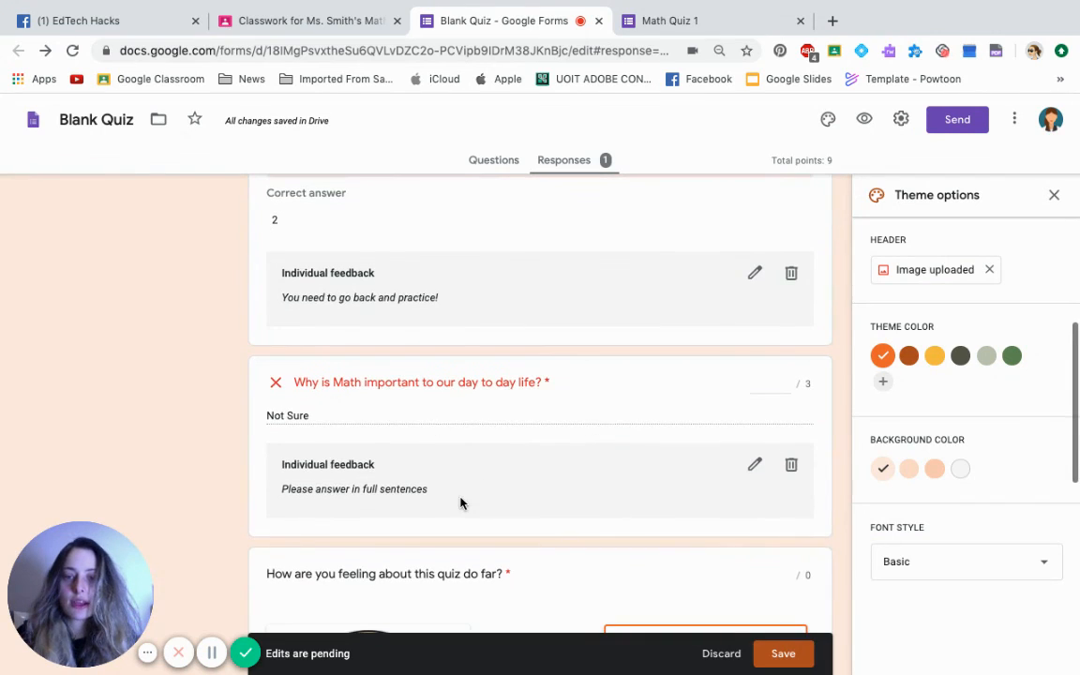
scroll(463, 502, "down", 3)
scroll(460, 504, "down", 8)
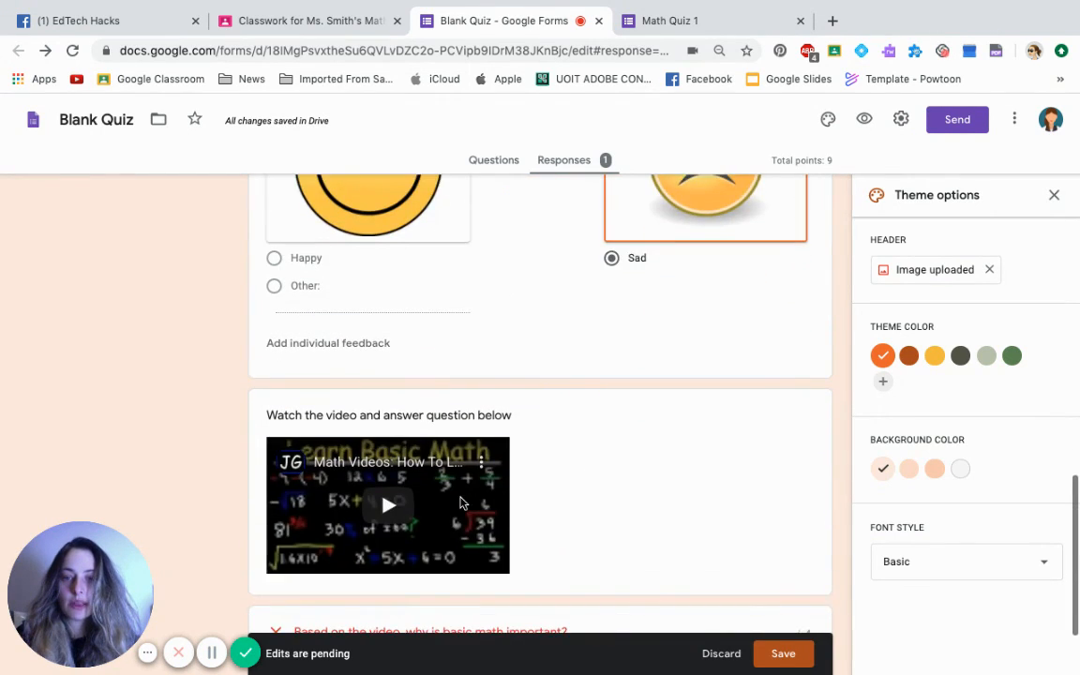
scroll(463, 500, "up", 1)
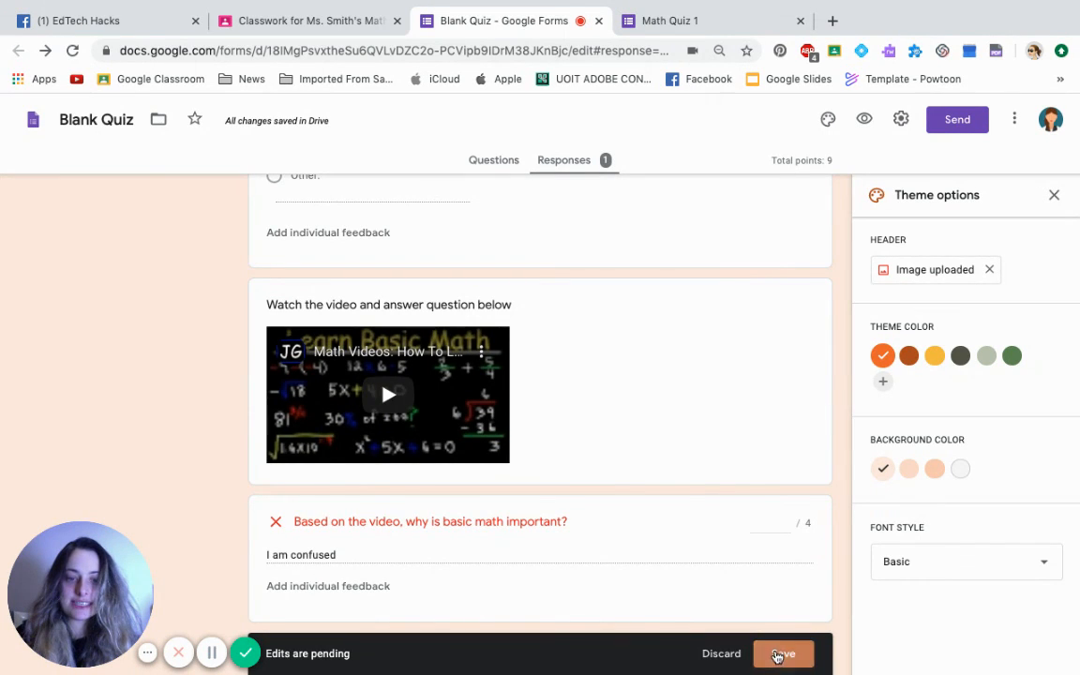
left_click(780, 654)
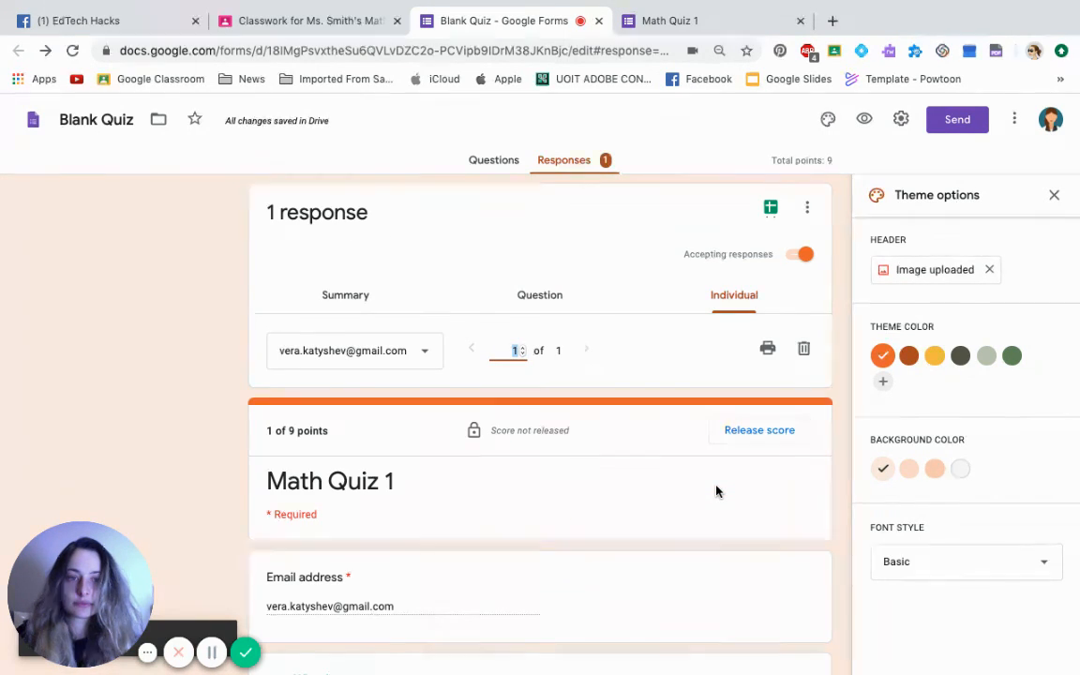
Step: Release the Math Quiz 1 score to all respondents with notification emails and no optional message
scroll(717, 490, "down", 1)
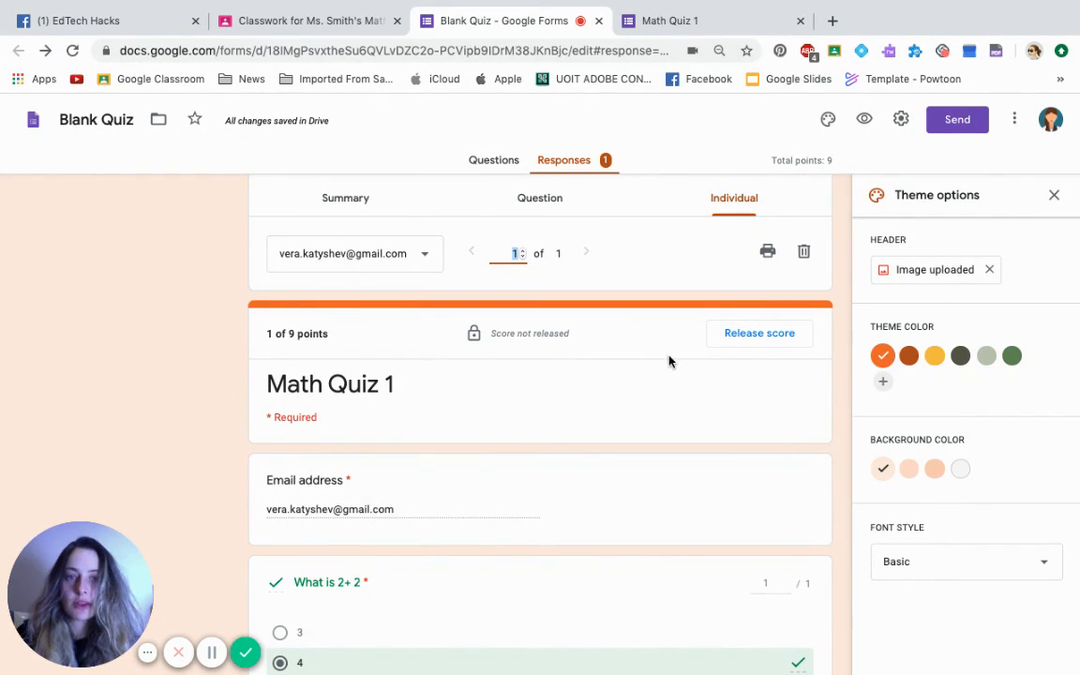
left_click(775, 339)
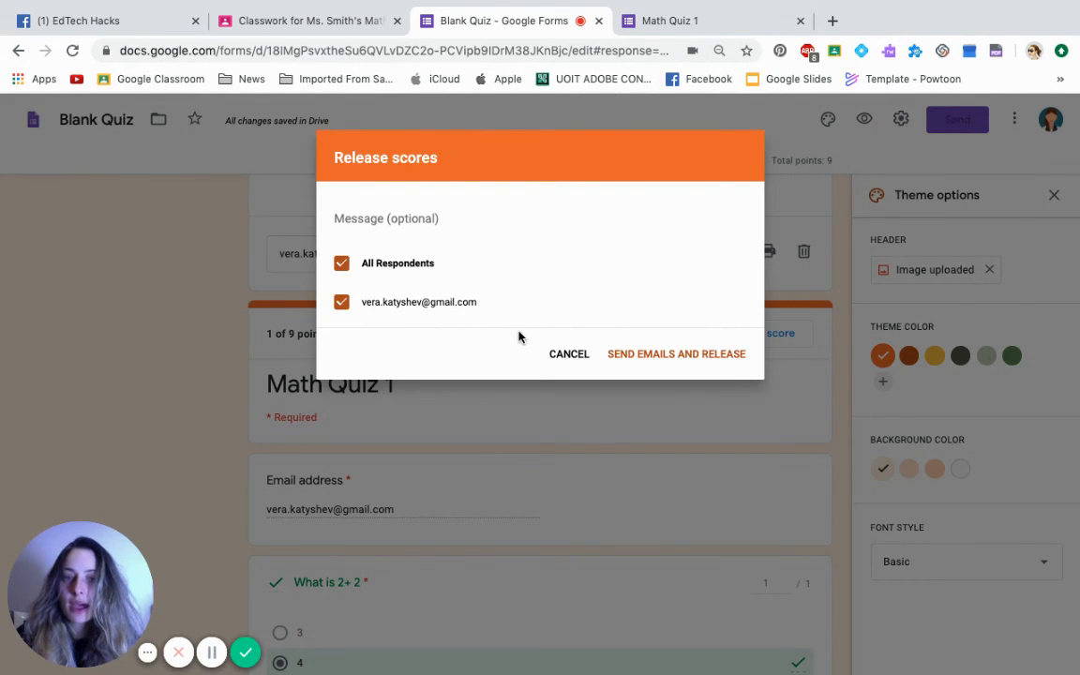
left_click(671, 358)
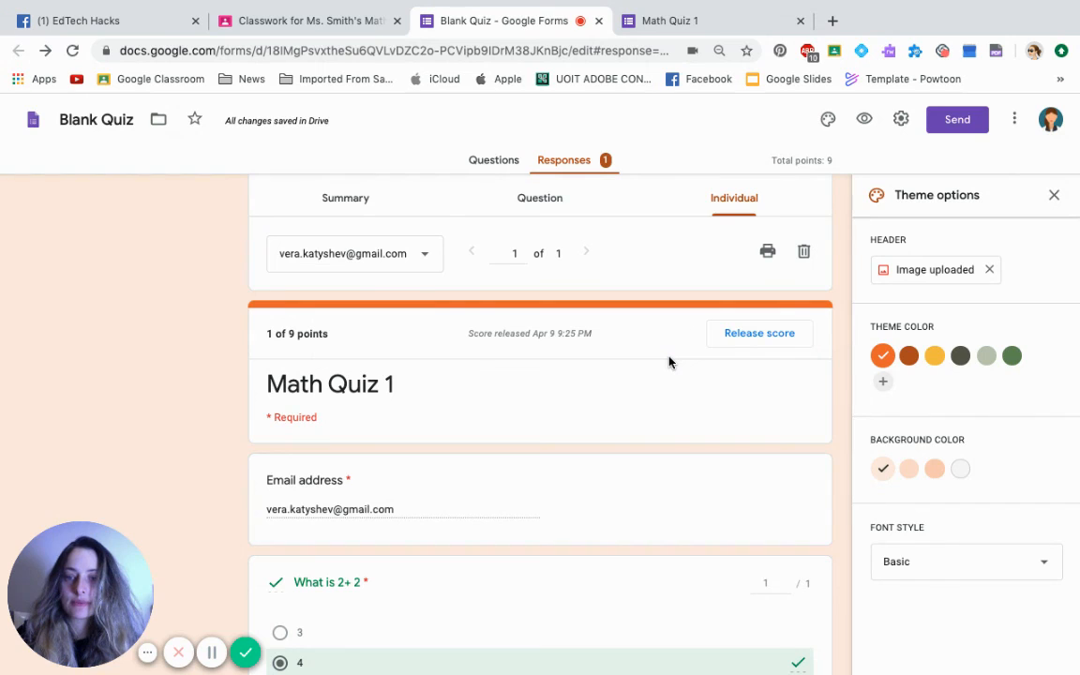
scroll(670, 362, "up", 2)
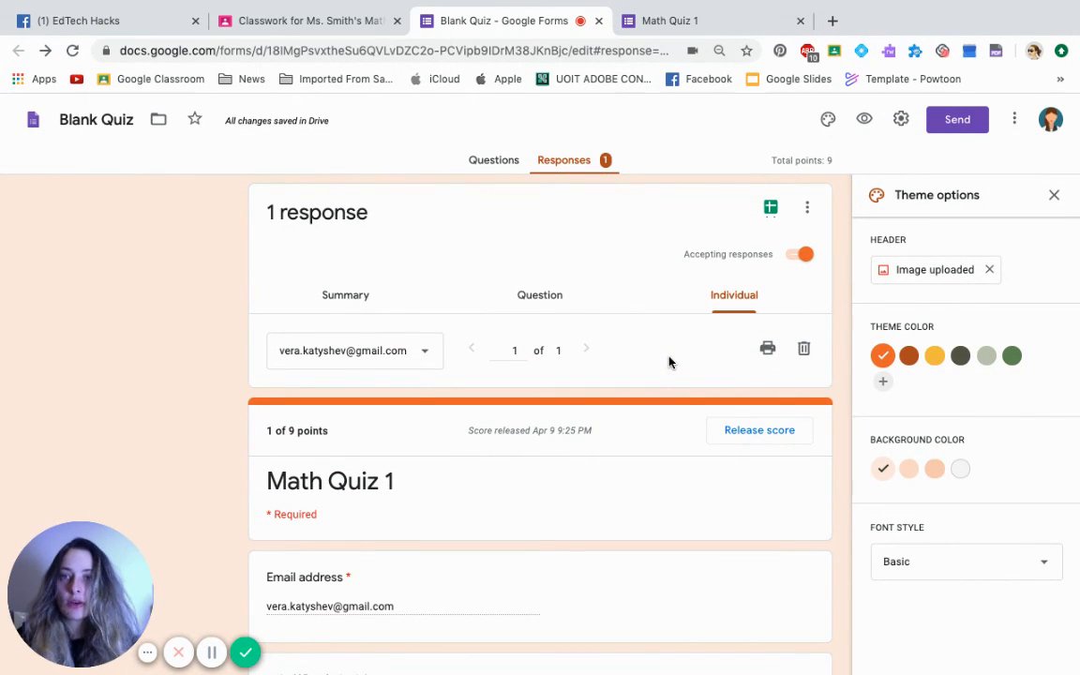
Step: Switch to the EdTech Hacks group page on Facebook
left_click(127, 30)
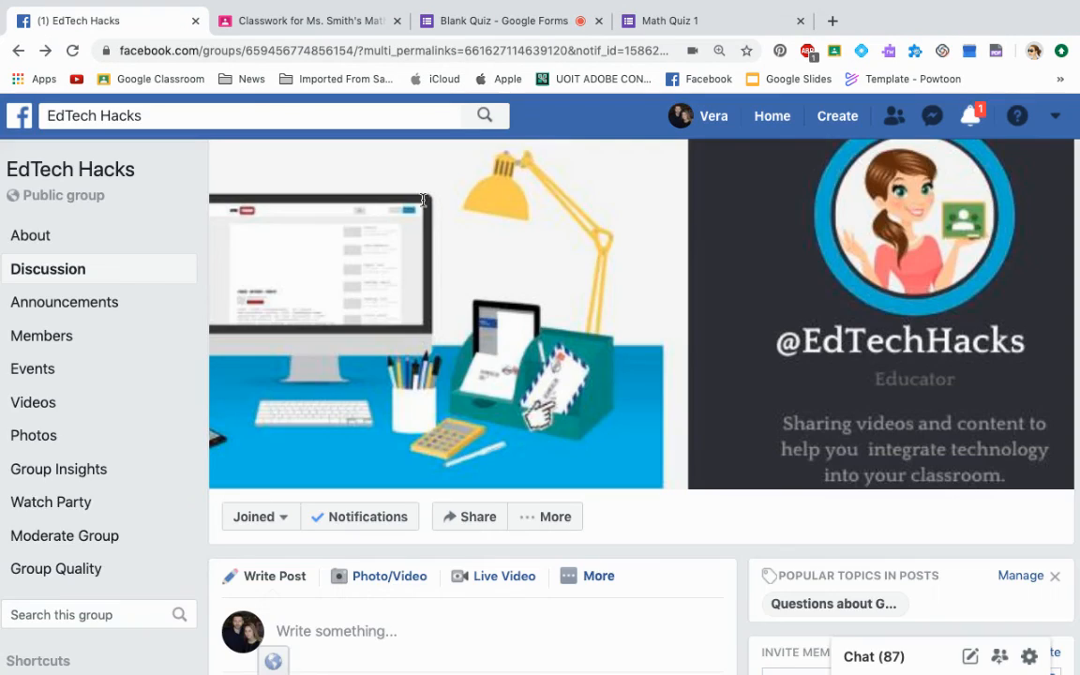